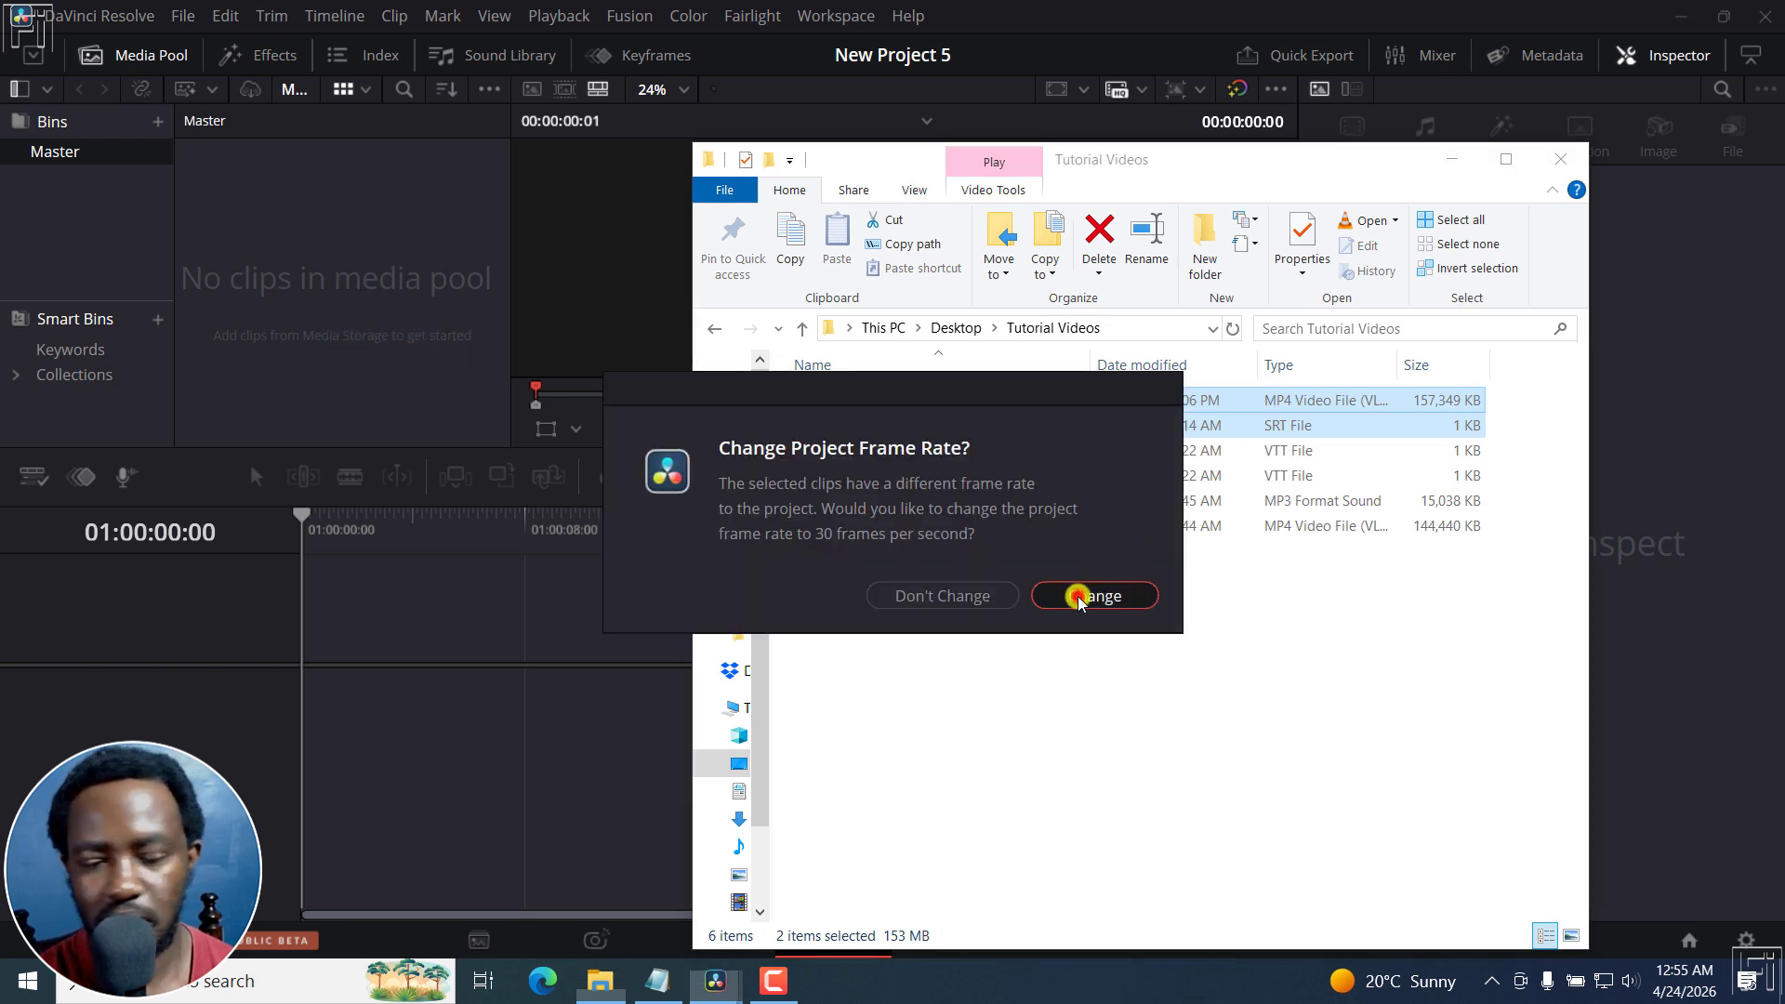
# Change the project frame rate to 30 fps and set up a new timeline from Clip 3.mp4 with start timecode 00:00:00:00.
pyautogui.click(1078, 600)
pyautogui.click(374, 307)
pyautogui.click(220, 192)
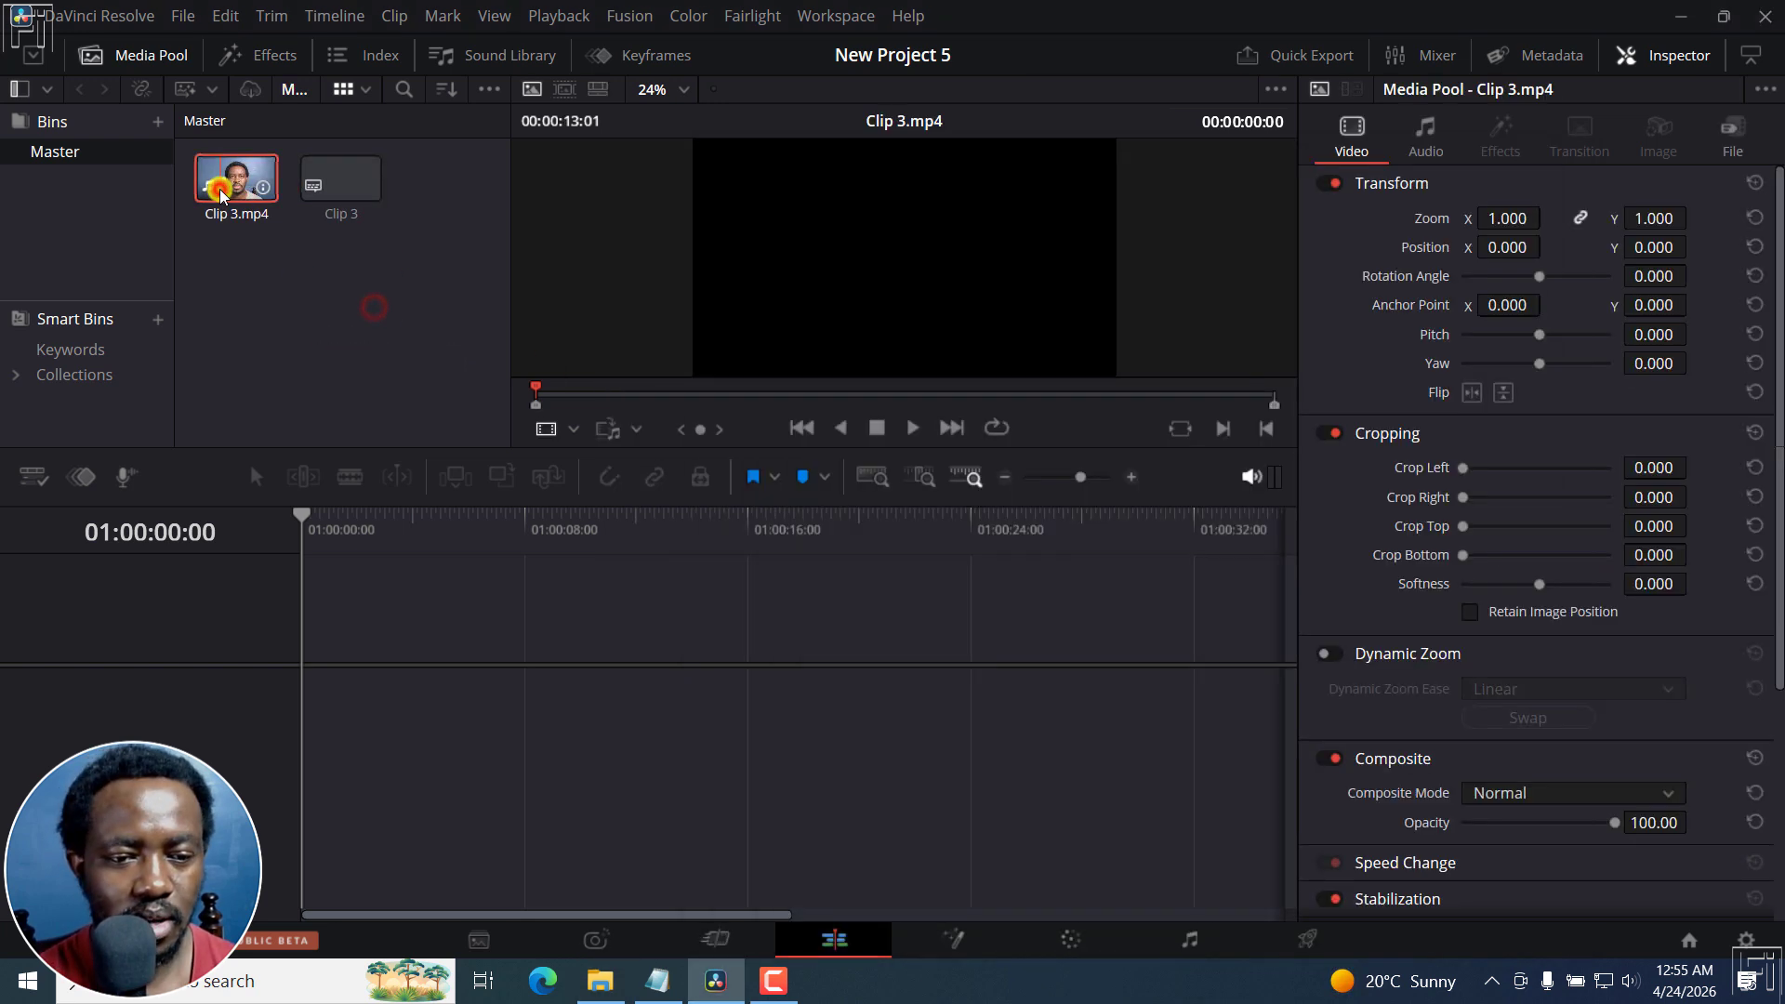
pyautogui.rightClick(221, 191)
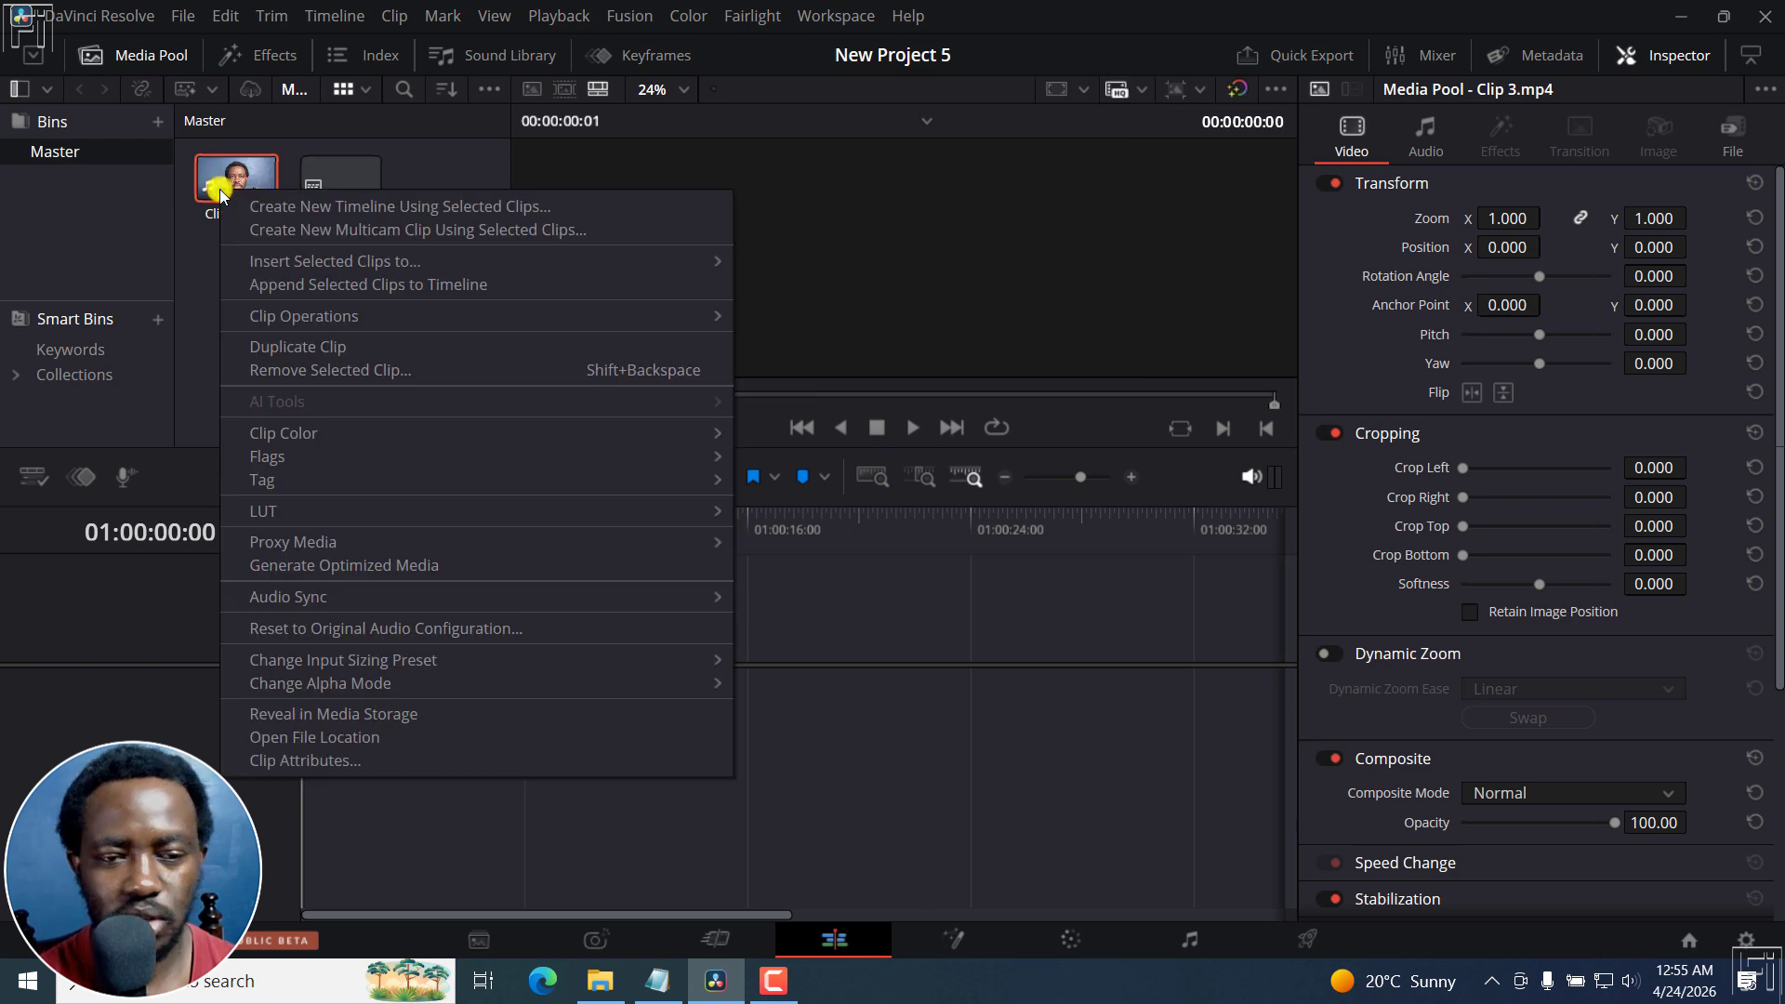
pyautogui.click(351, 205)
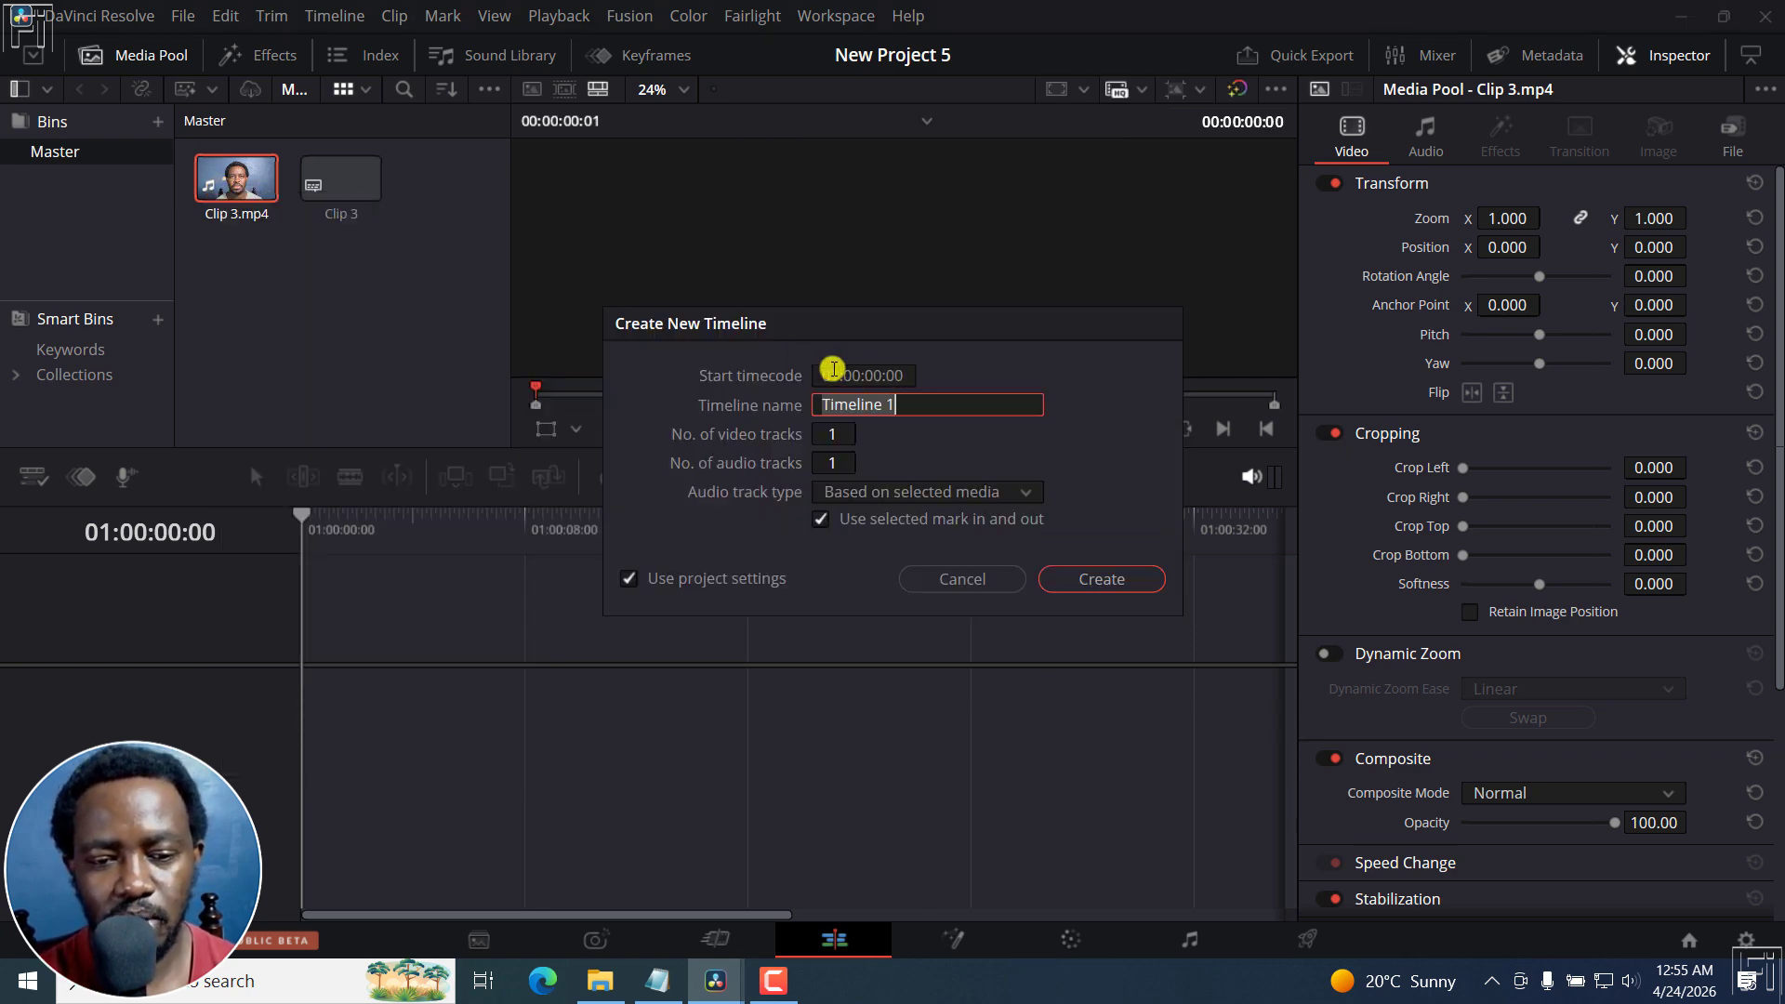
pyautogui.click(833, 372)
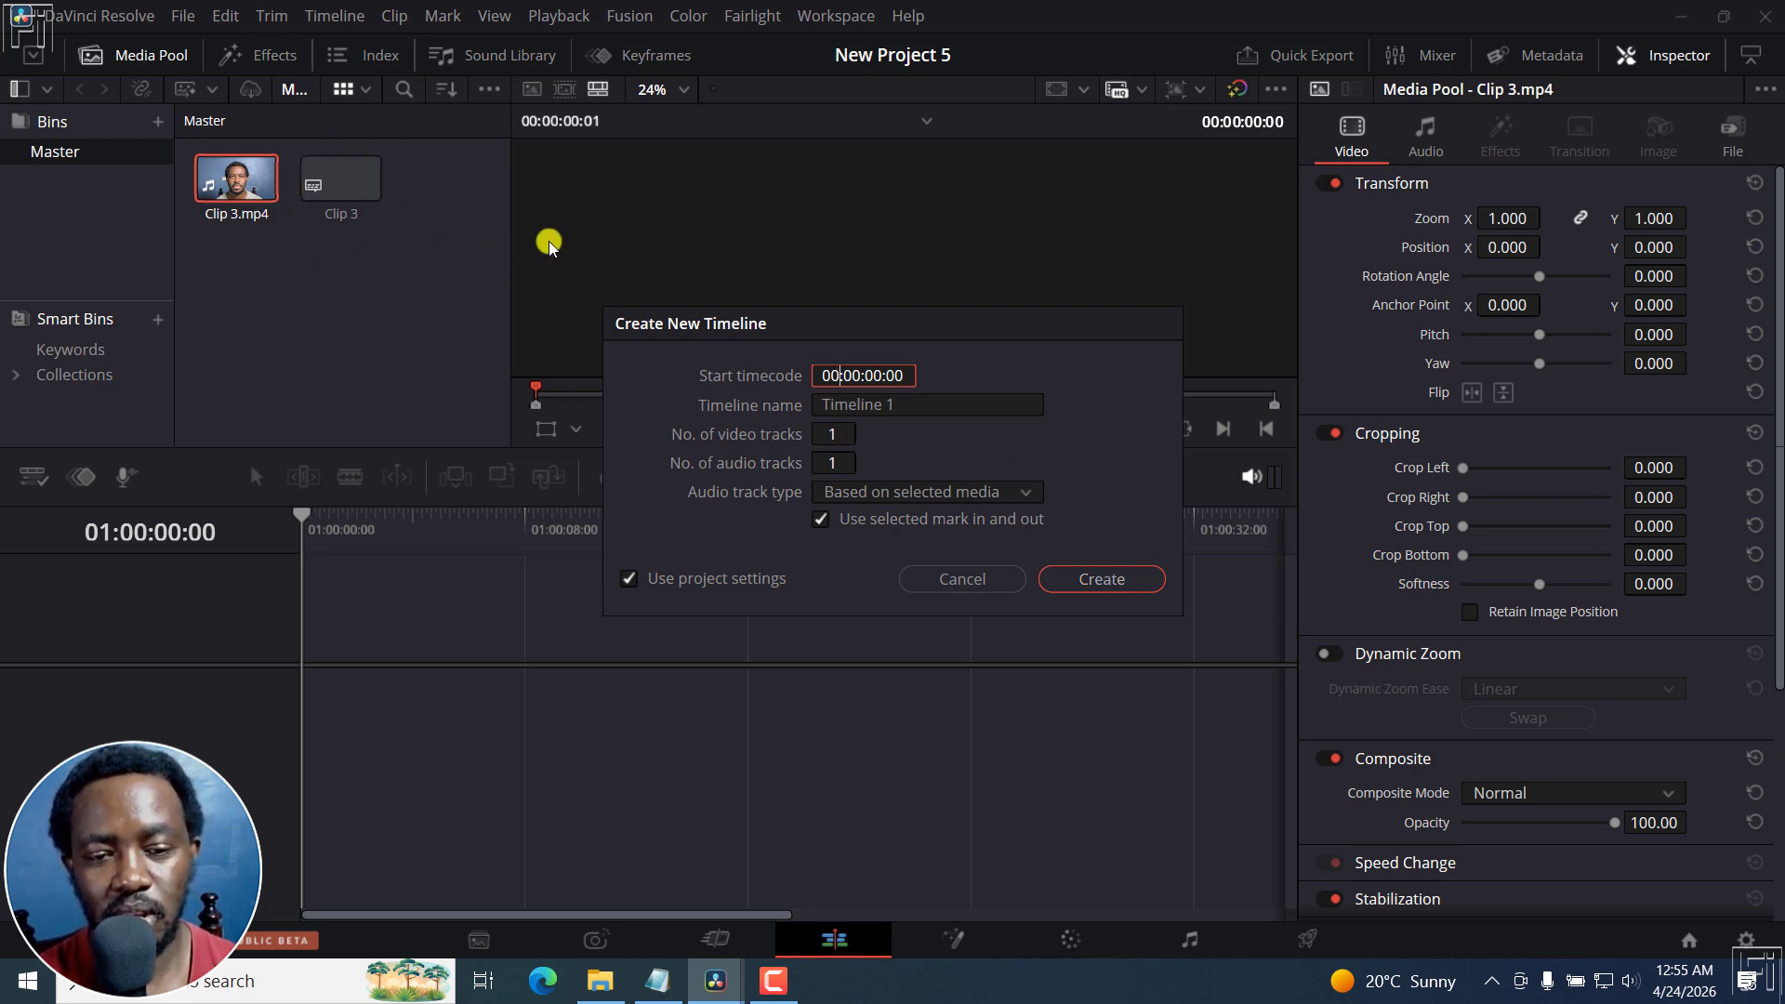
# Switch to File Explorer and examine the caption start and end times in Clip 3.srt.
pyautogui.click(606, 981)
pyautogui.doubleClick(853, 430)
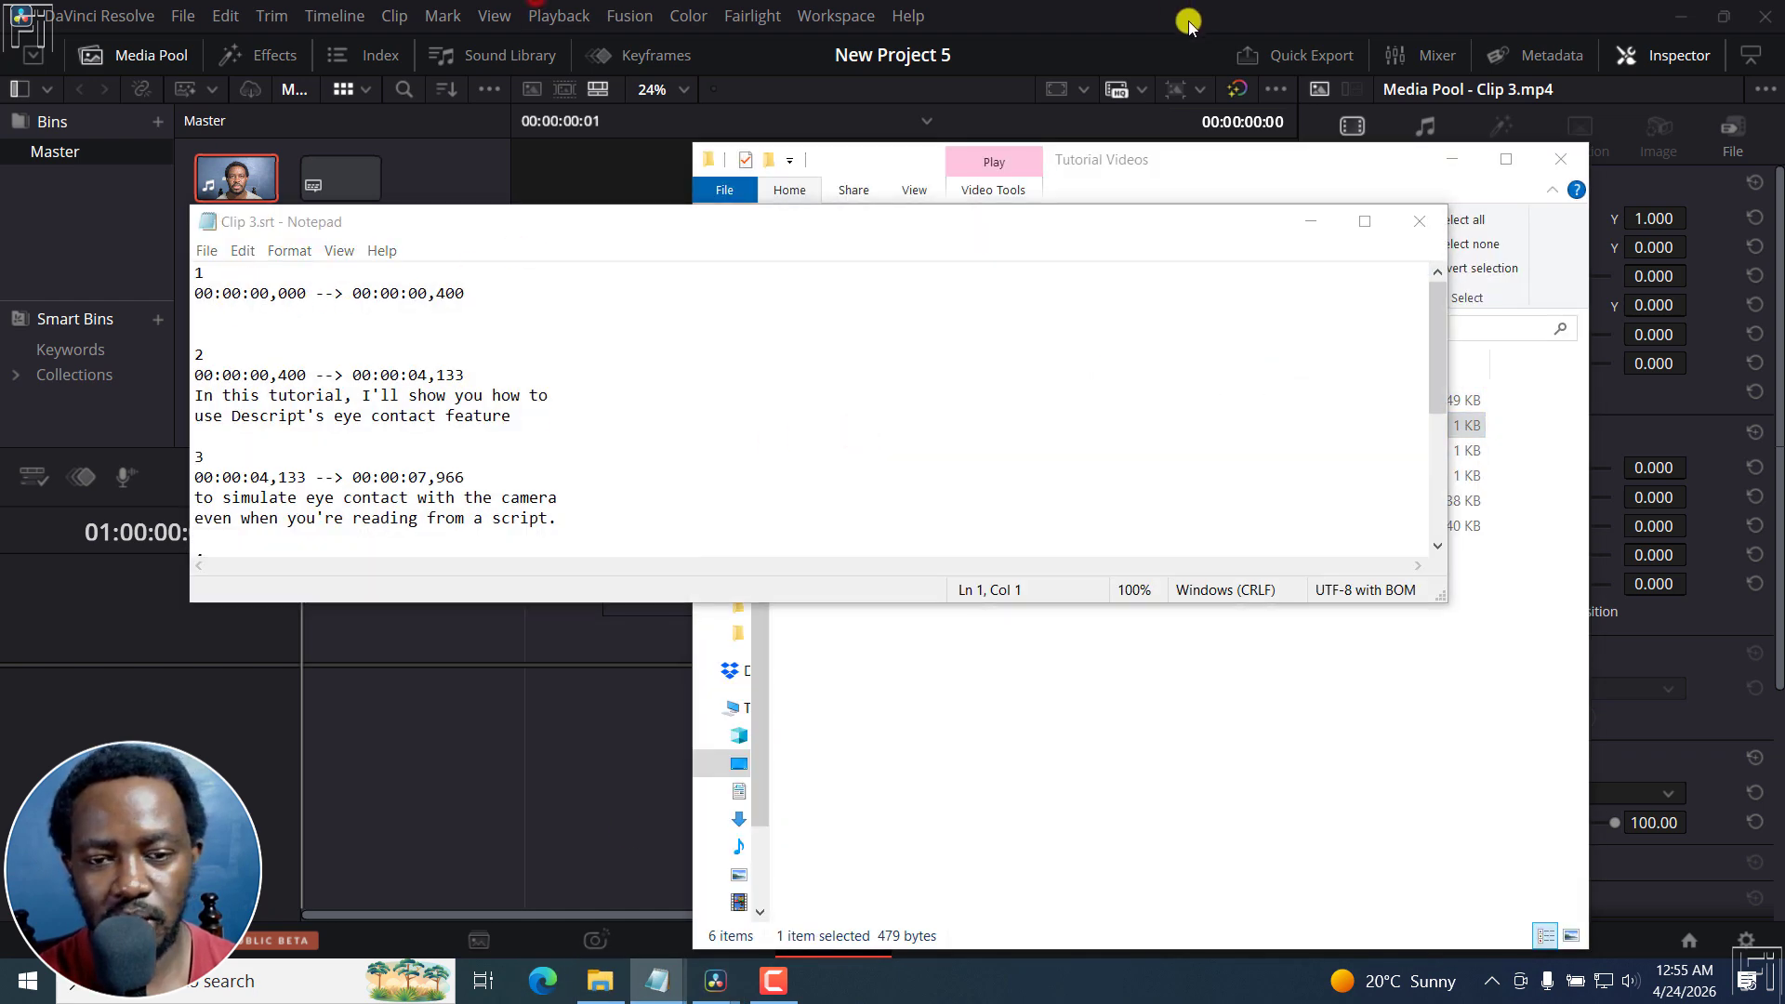
pyautogui.click(1311, 231)
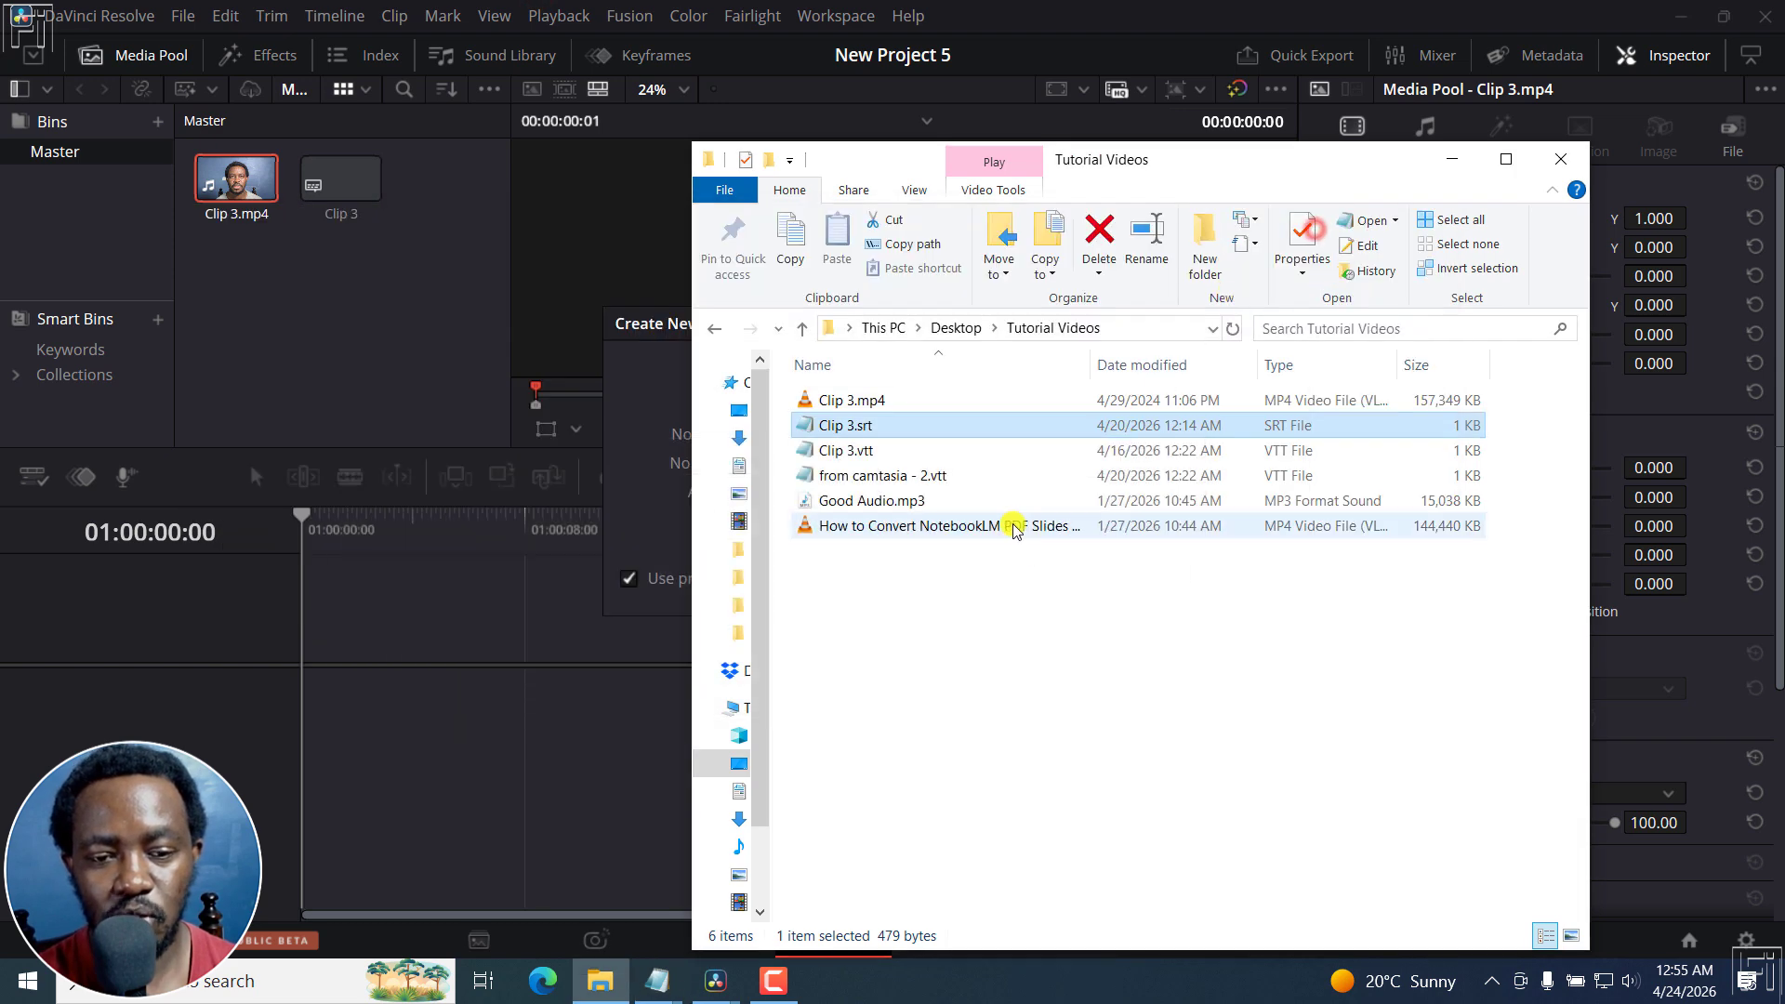
pyautogui.click(1453, 160)
# Create the new timeline with start timecode 00:00:00:00 and the default name Timeline 1.
pyautogui.click(901, 376)
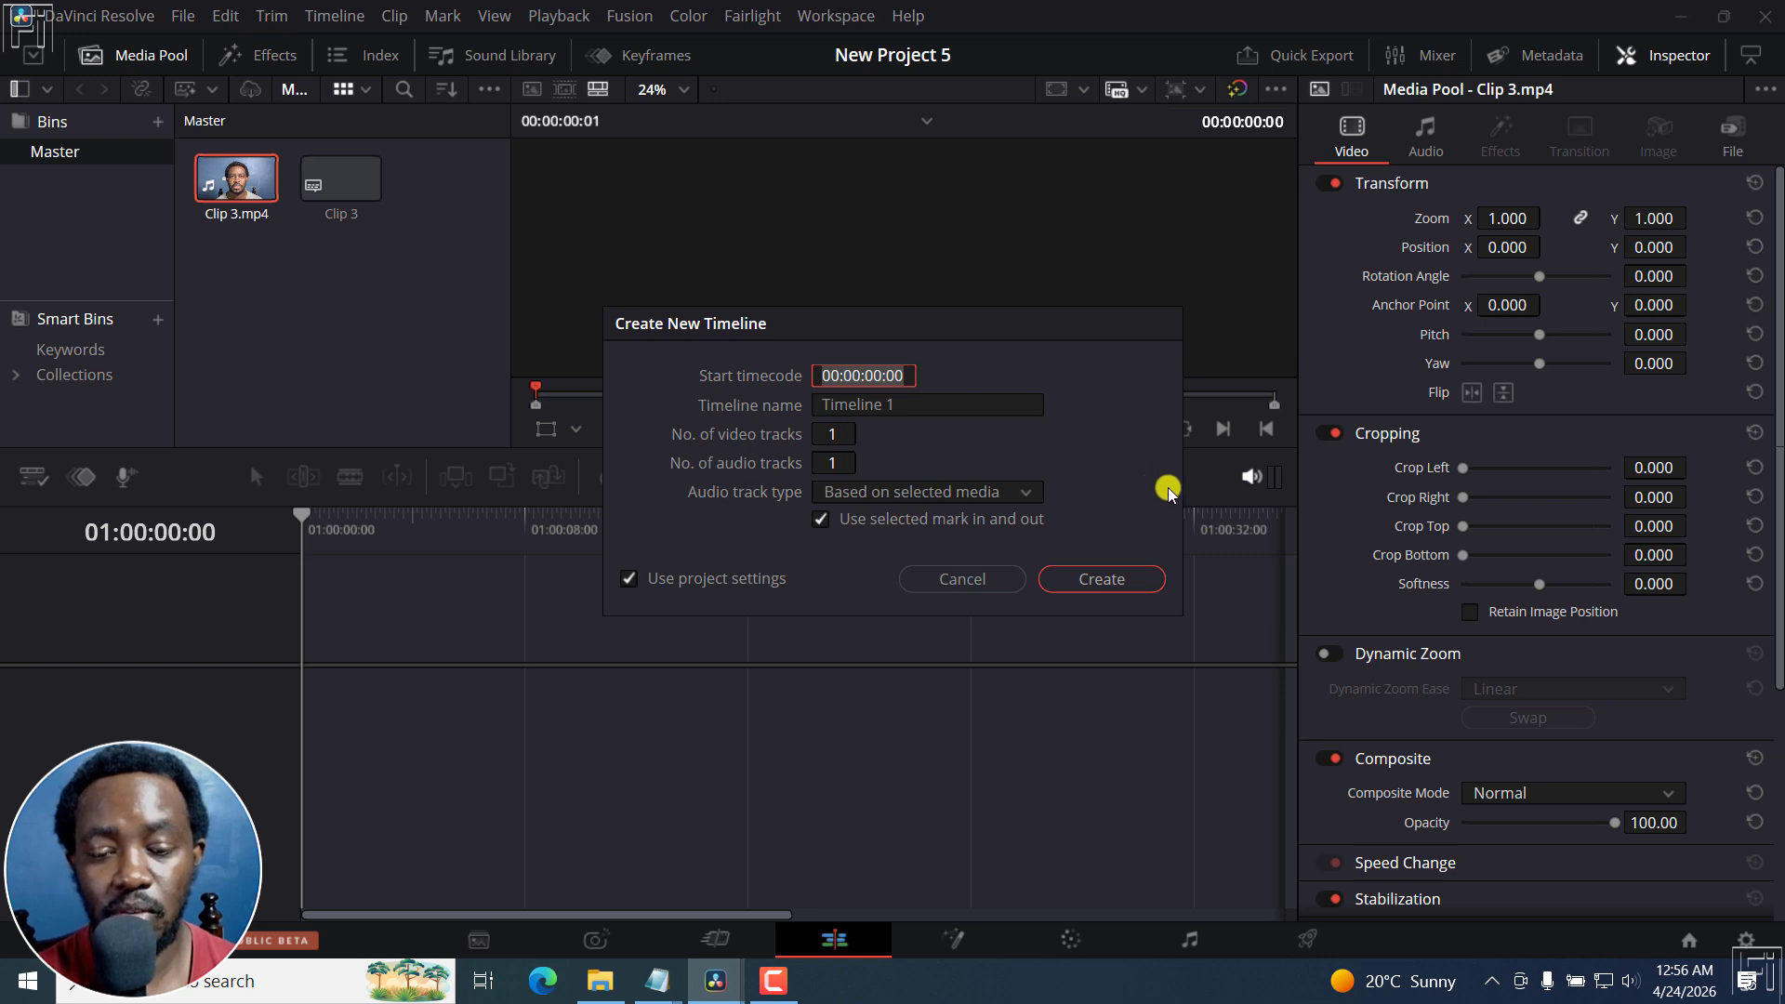
pyautogui.click(1116, 579)
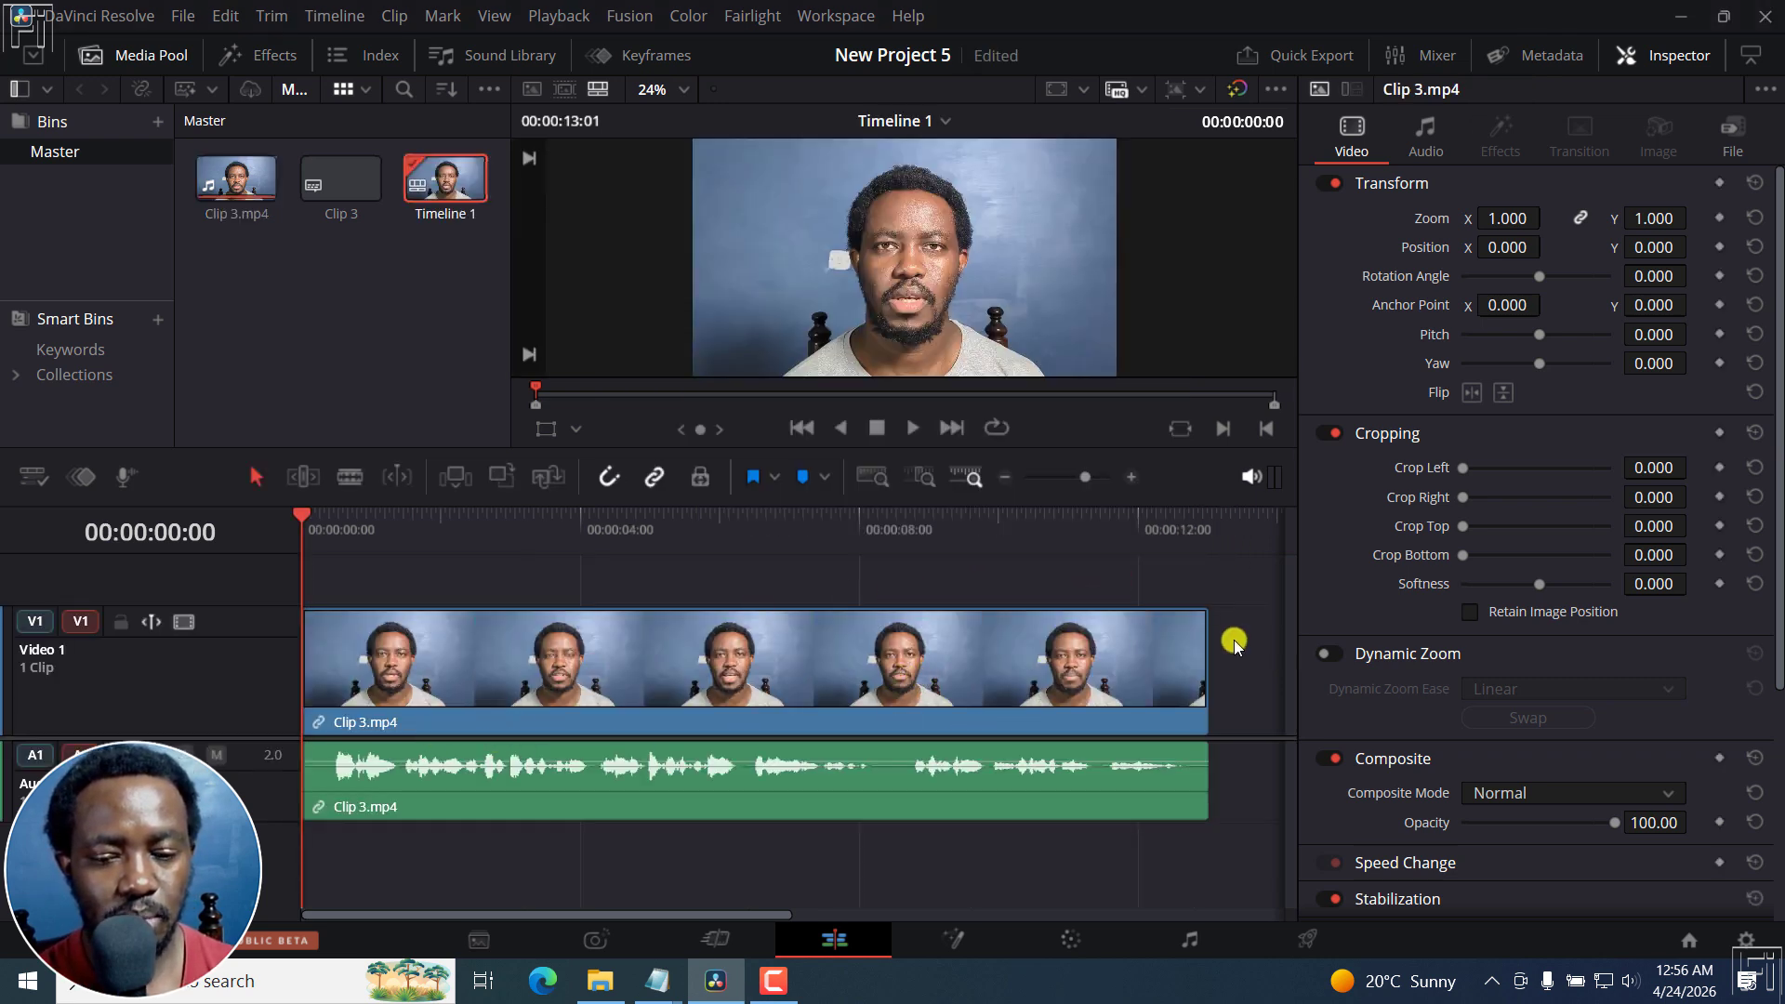
# Add the Clip 3 subtitles above the video at the start of the timeline and preview the first spoken caption.
pyautogui.click(331, 186)
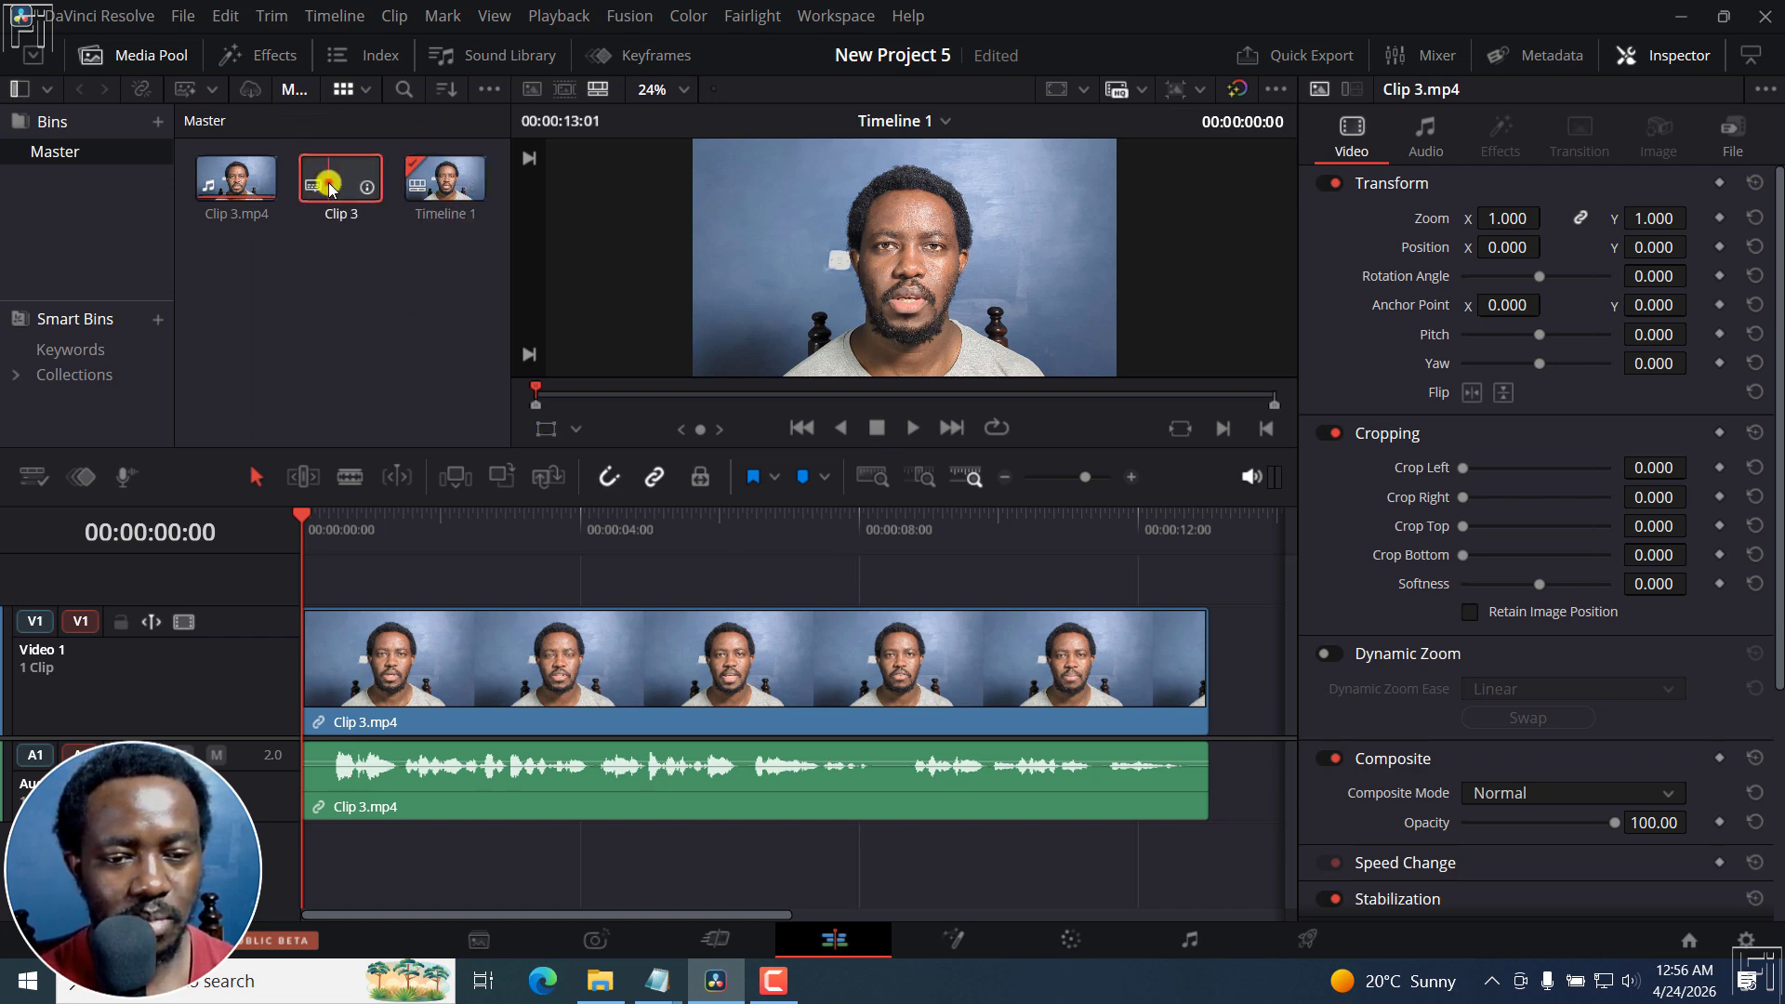
pyautogui.moveTo(330, 186); pyautogui.dragTo(314, 588)
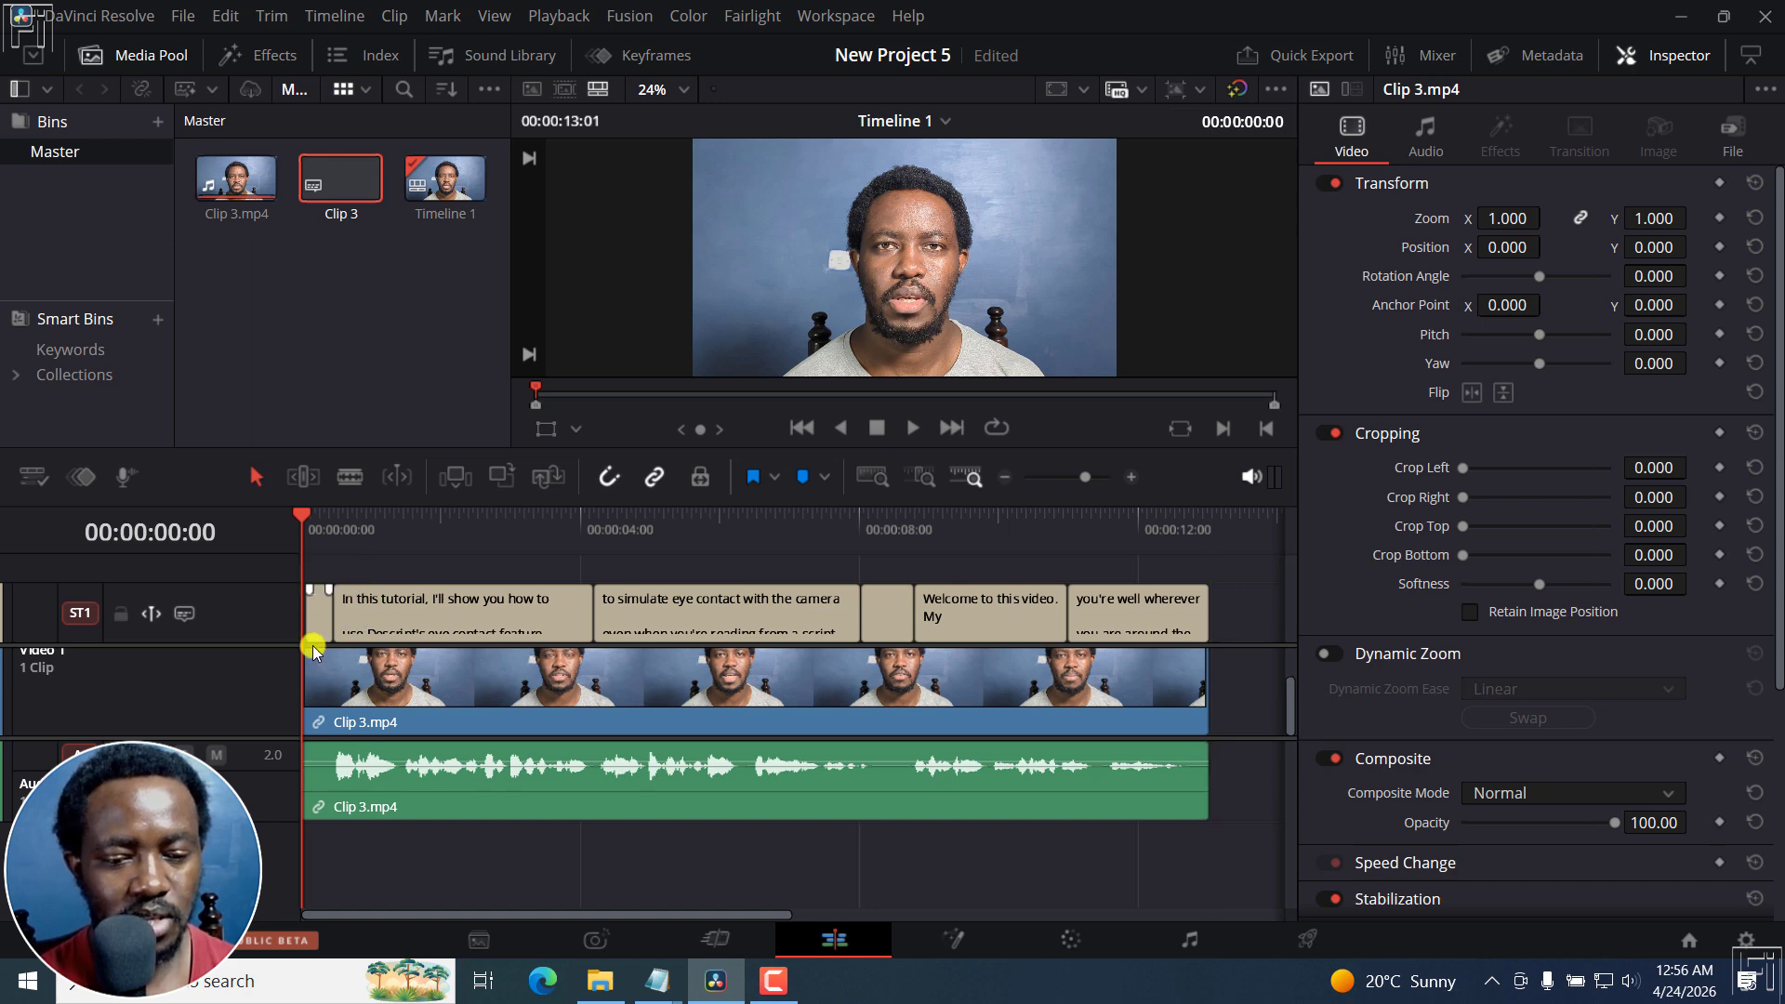
pyautogui.click(341, 519)
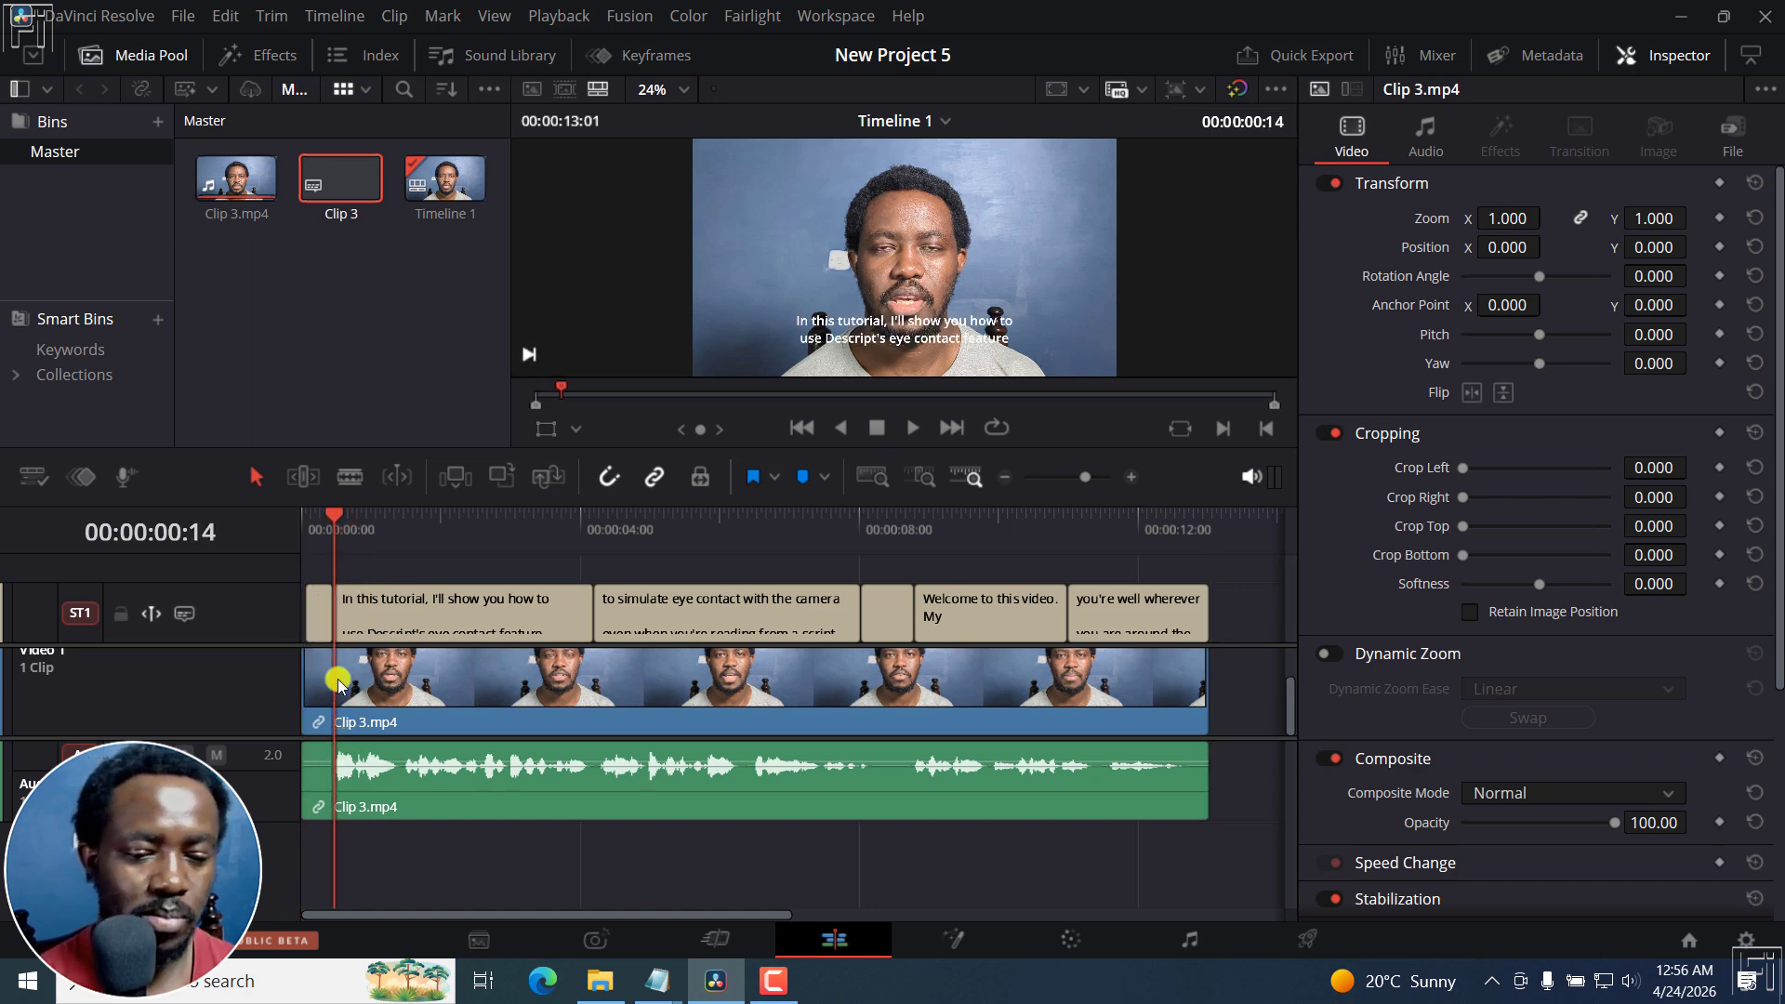
# Insert the Clip 3 subtitles from the media pool into the timeline using timecode.
pyautogui.rightClick(321, 191)
pyautogui.moveTo(472, 264)
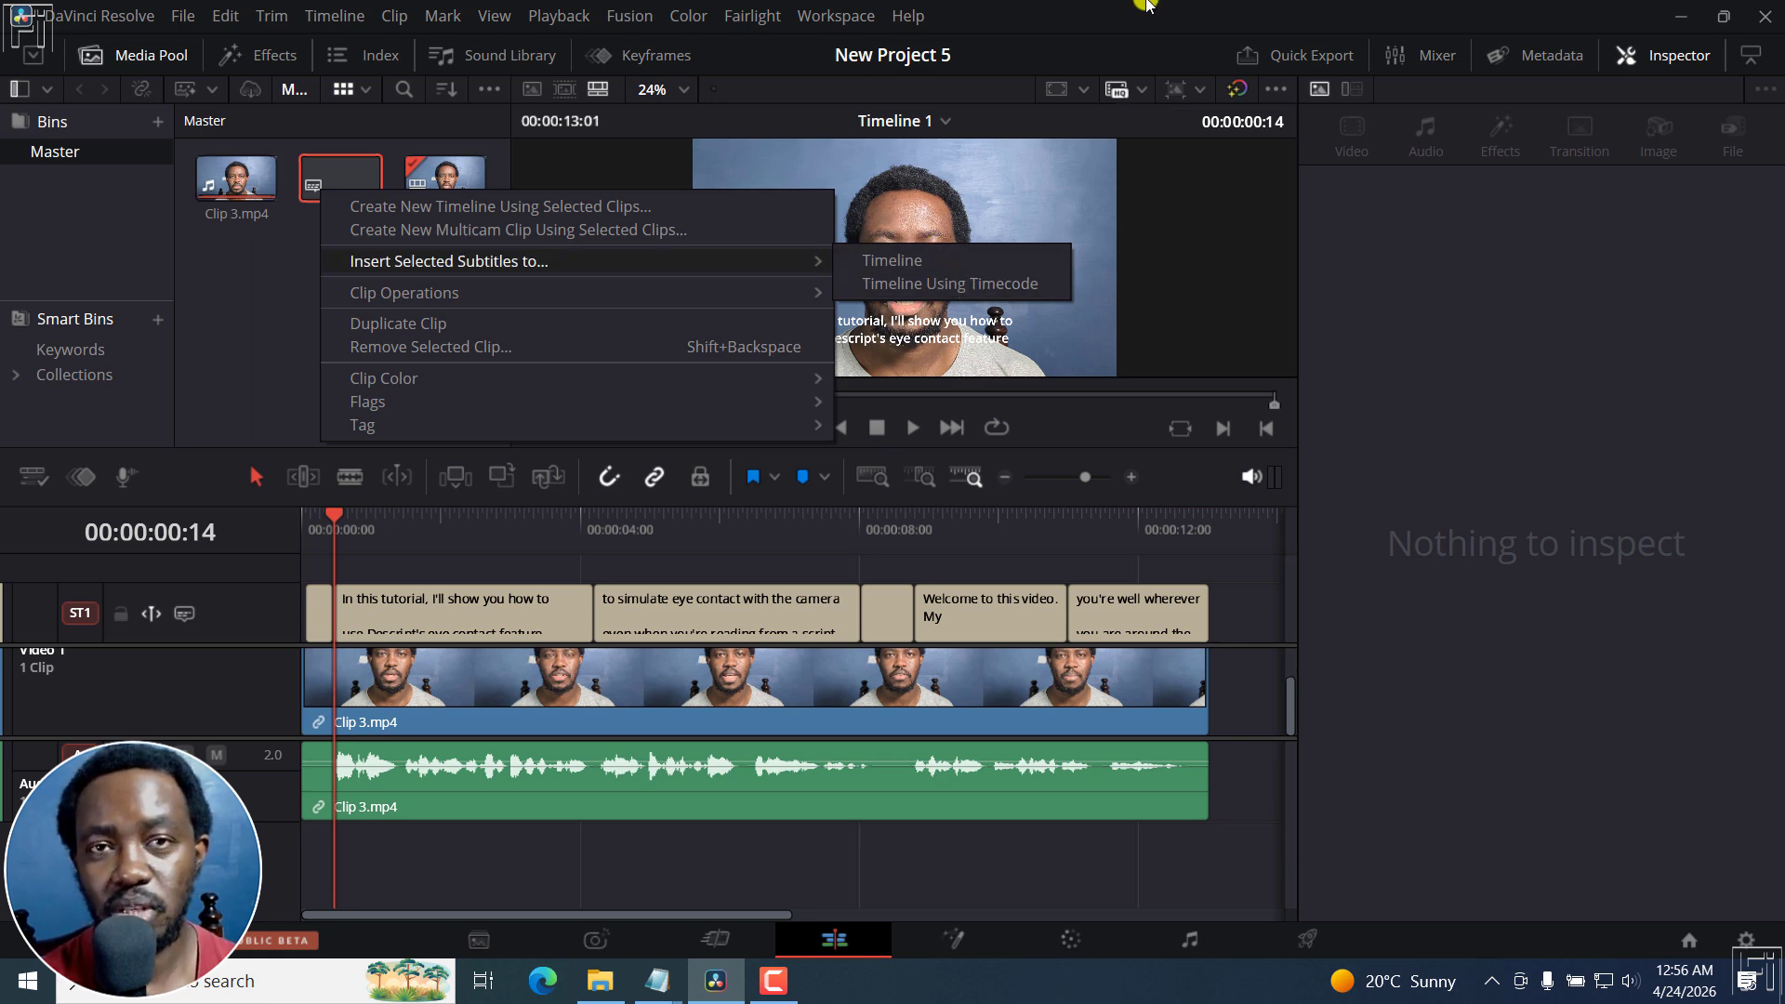
pyautogui.click(958, 284)
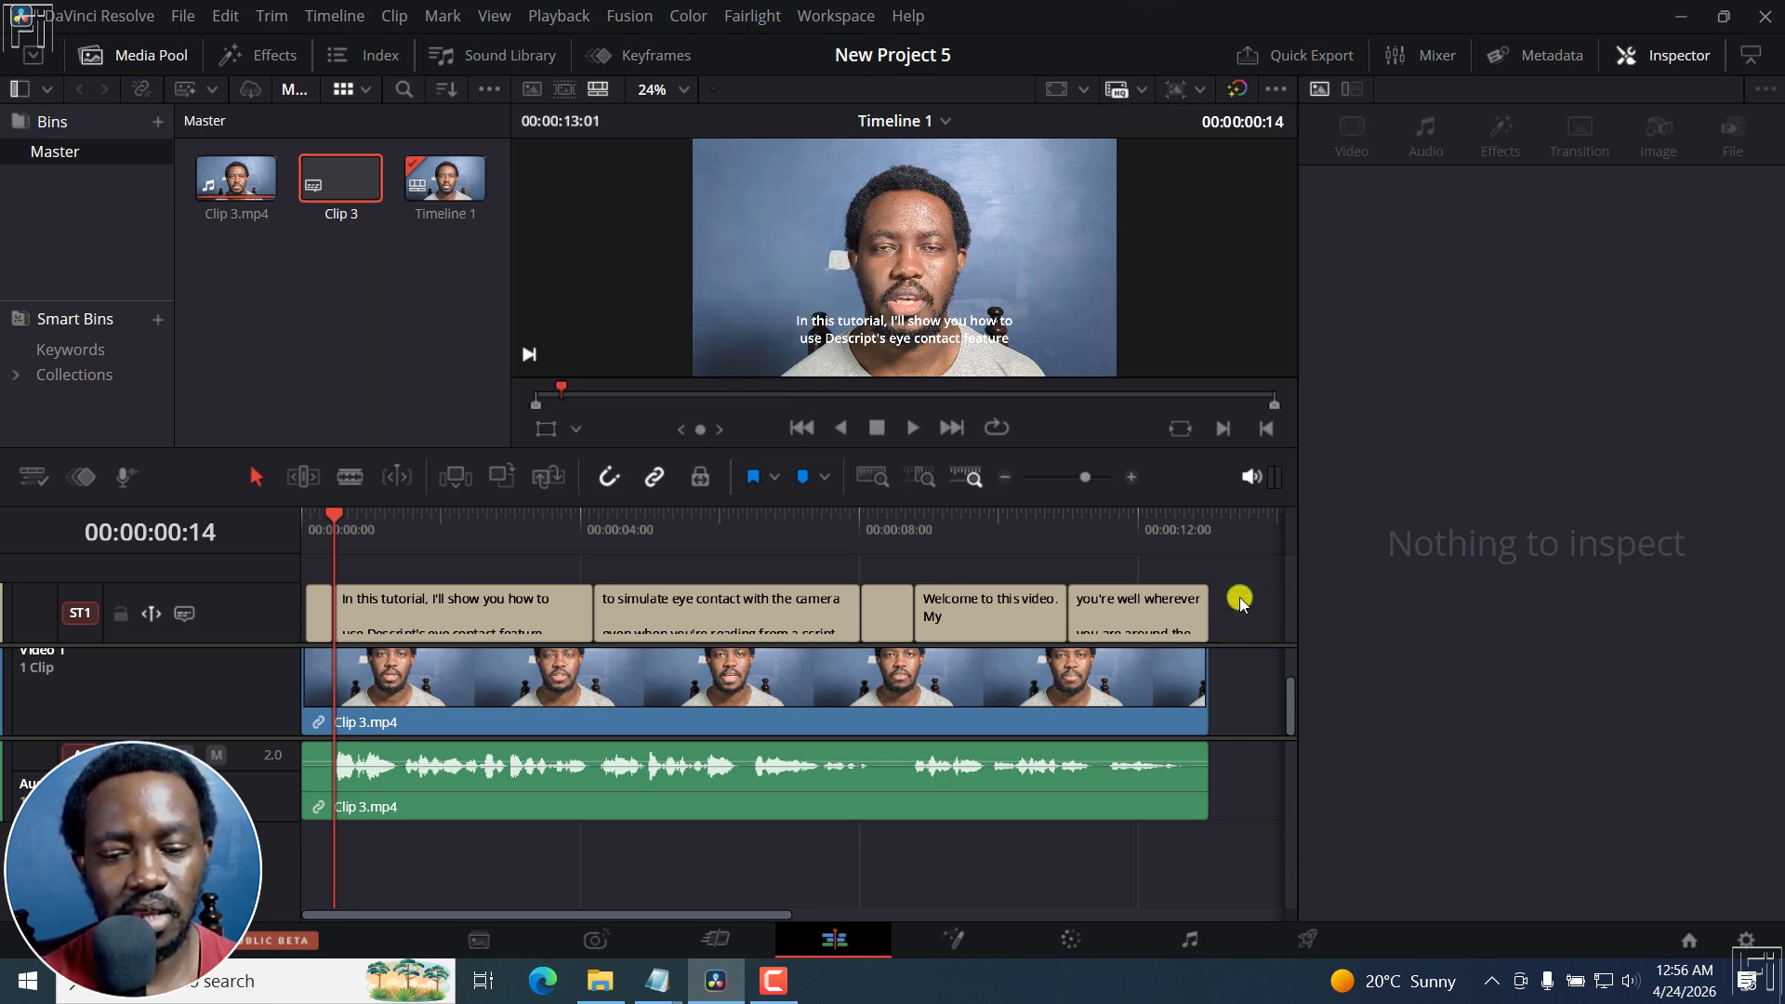
# Select the first spoken caption and review its individual caption options and the track-wide style options.
pyautogui.moveTo(1241, 599); pyautogui.dragTo(299, 583)
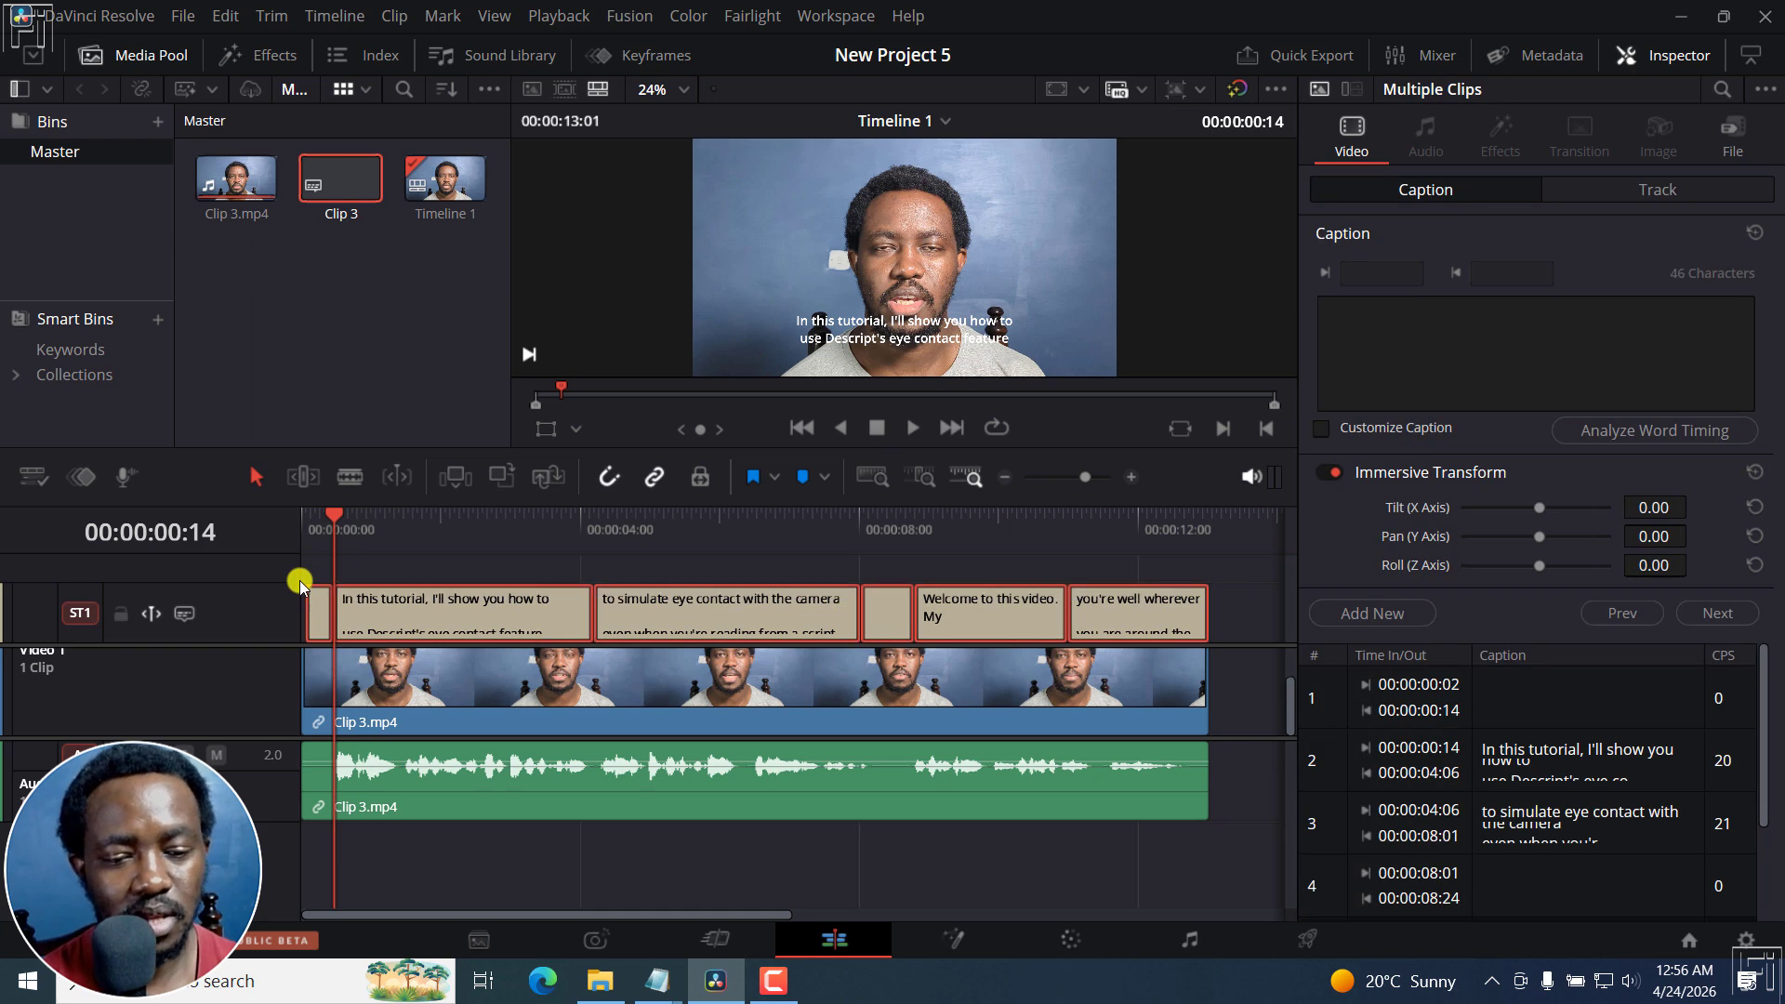
pyautogui.click(517, 569)
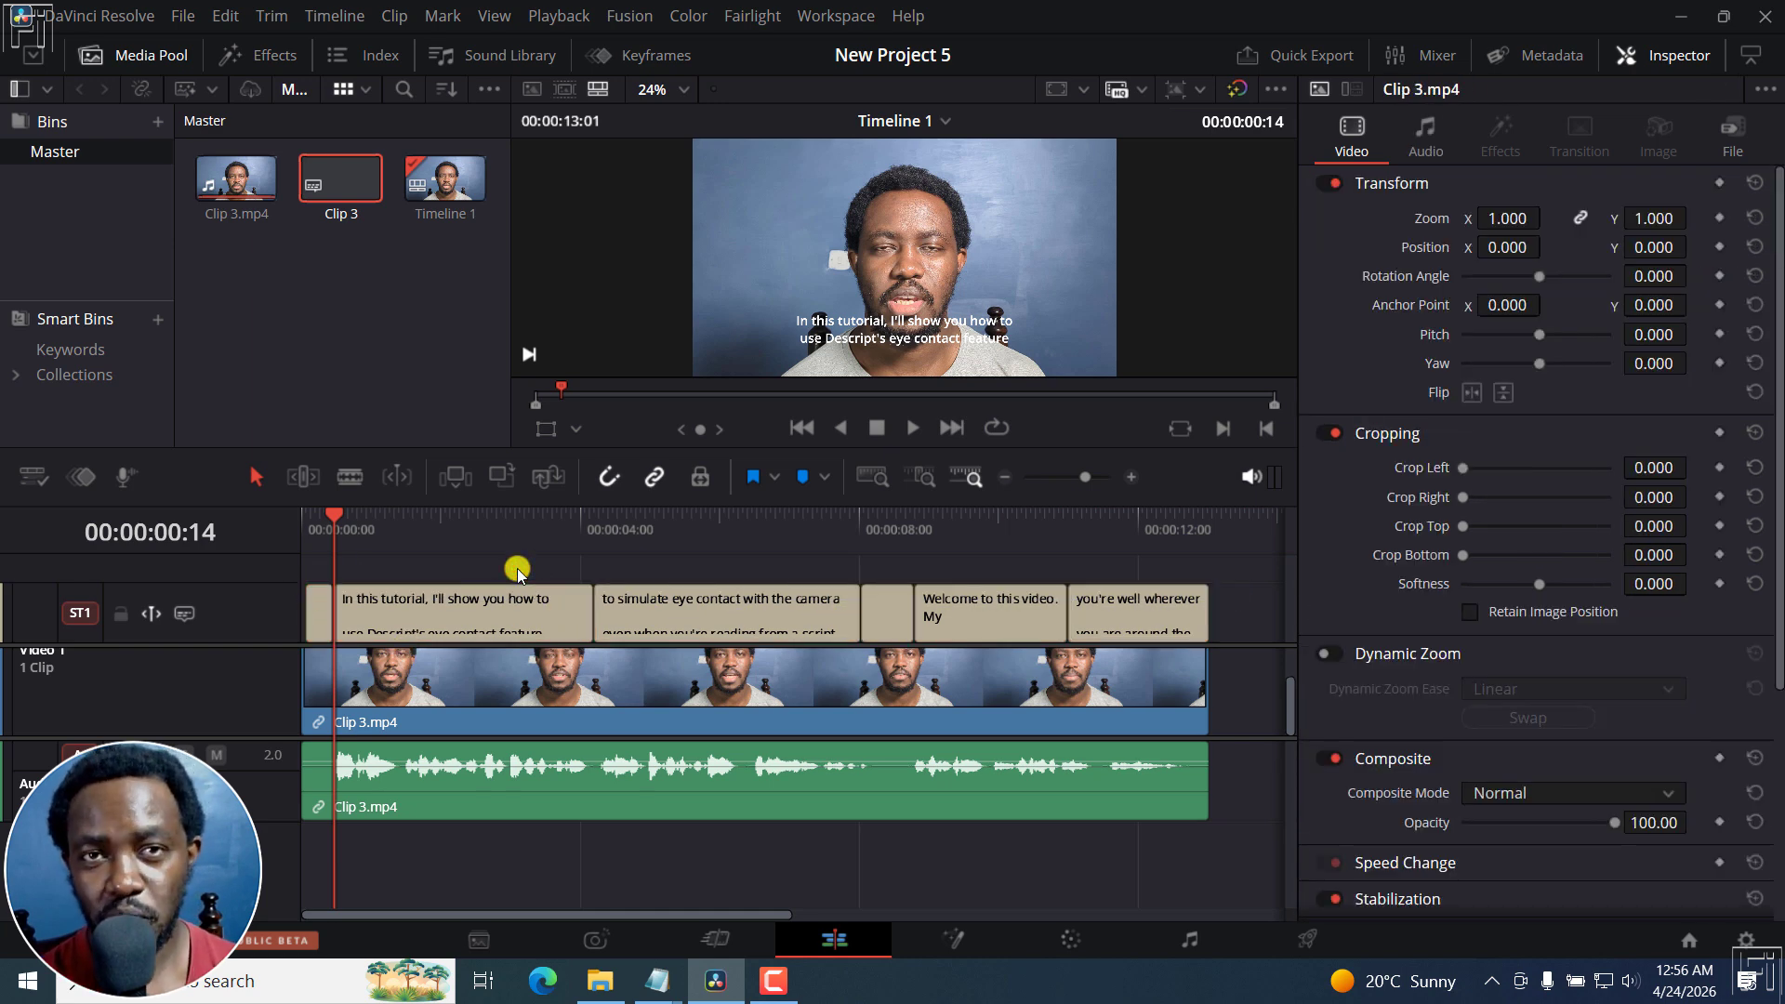
pyautogui.click(432, 615)
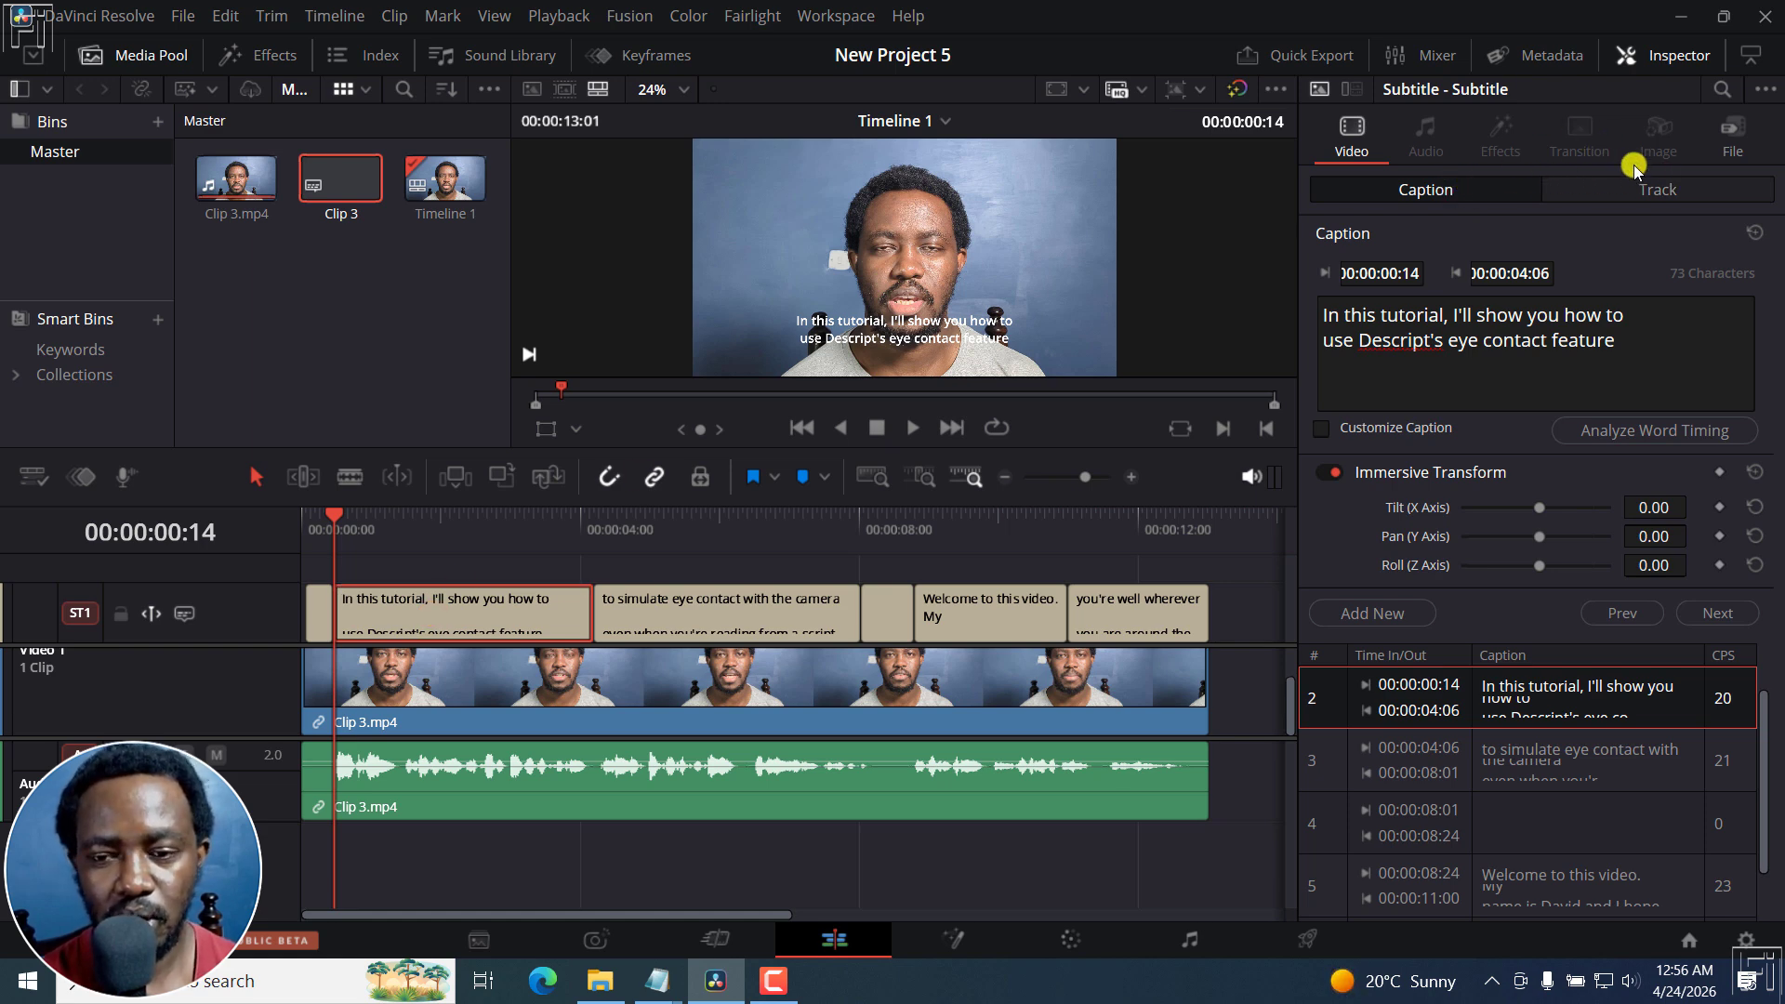
pyautogui.click(1654, 189)
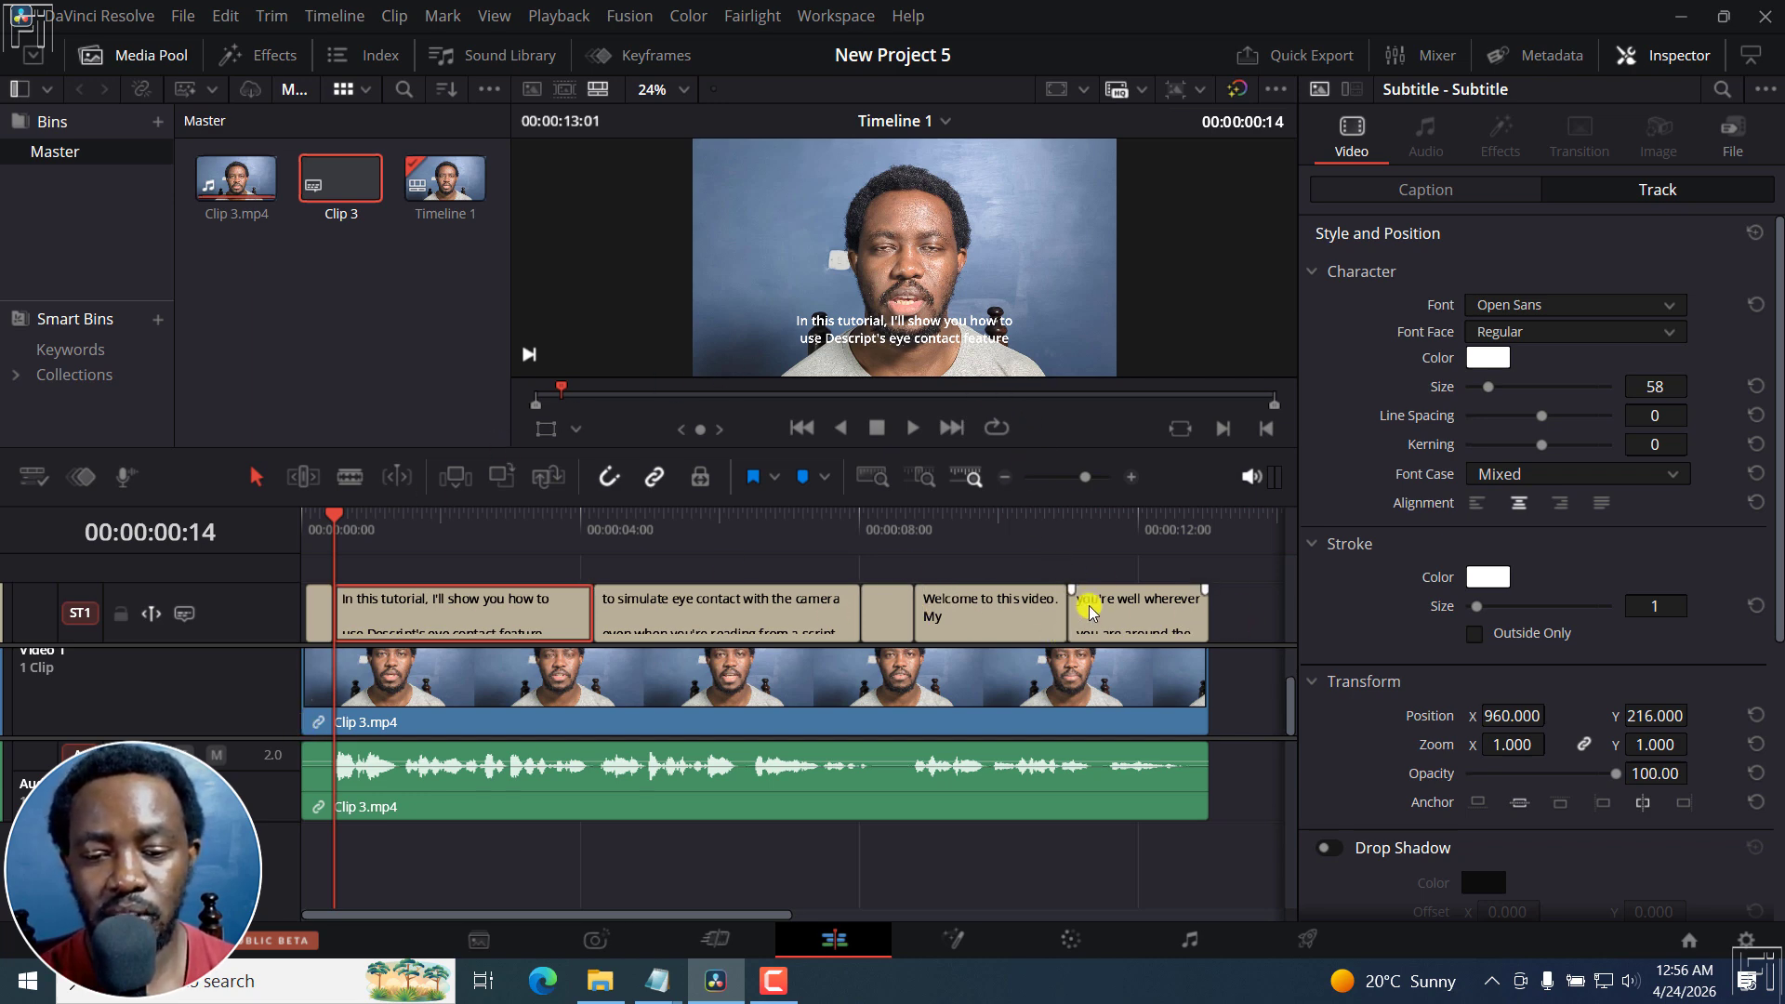
pyautogui.click(1418, 190)
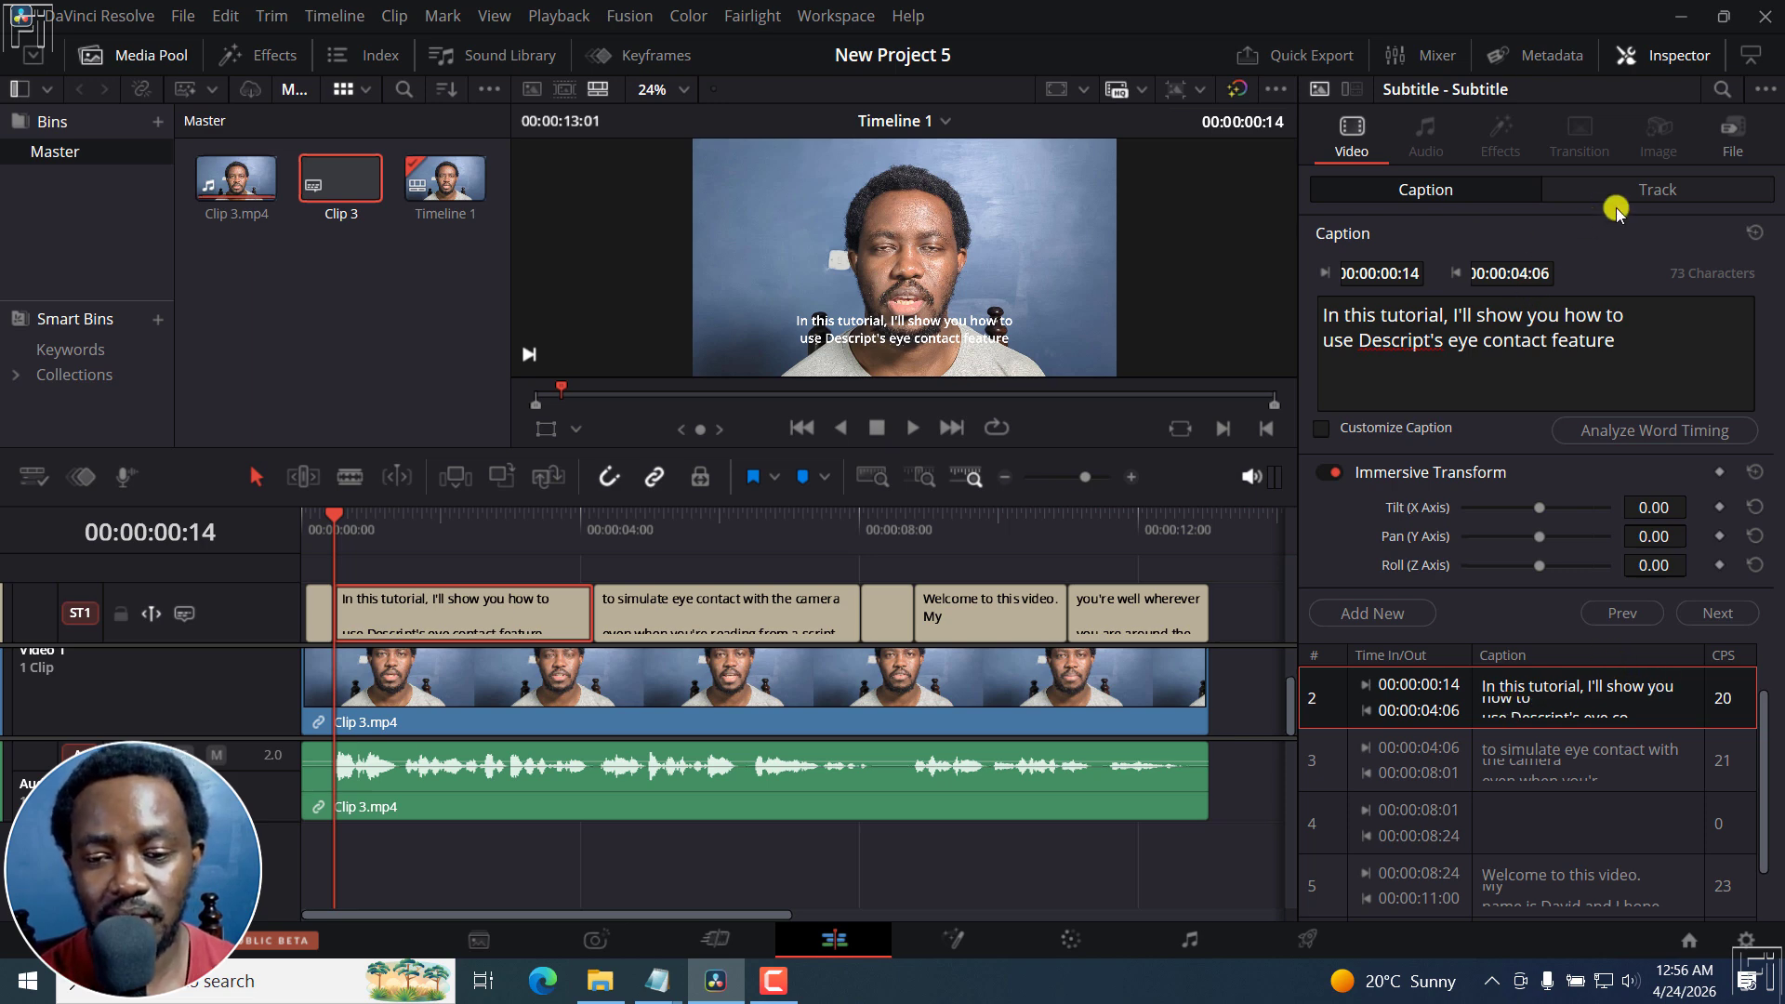
# Set the font case of the whole subtitle track to All Caps and check it on the other captions.
pyautogui.click(1641, 193)
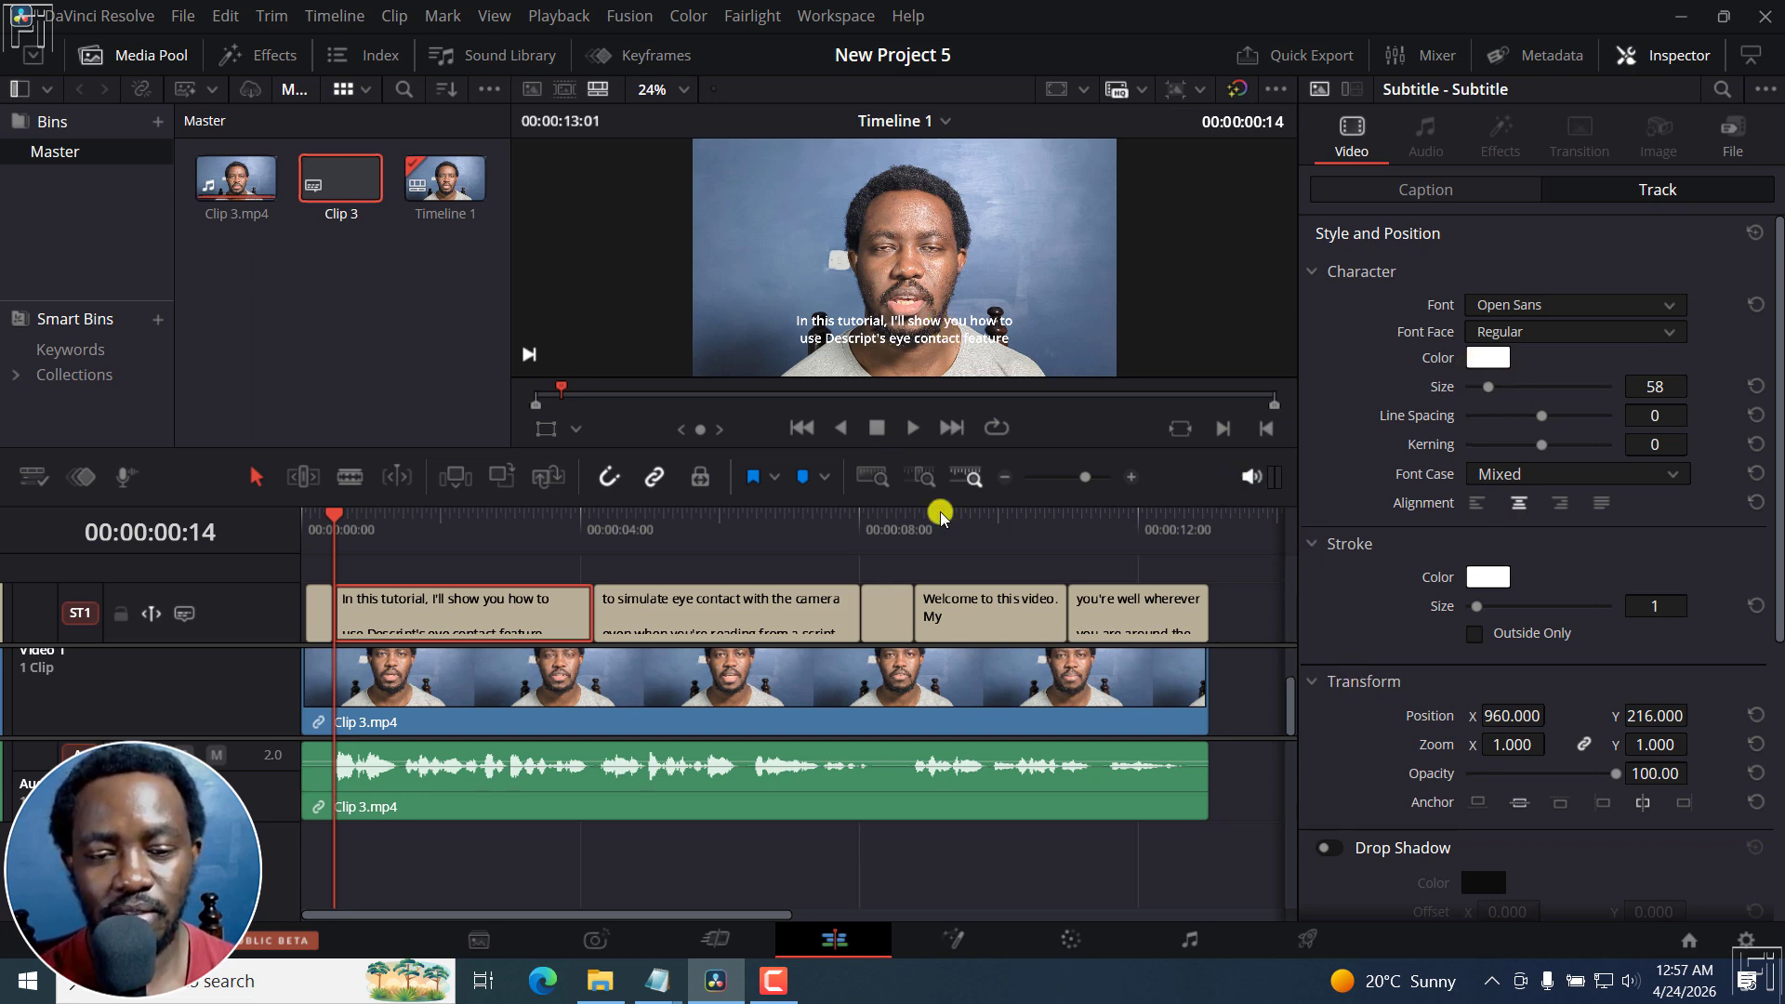
pyautogui.click(1678, 474)
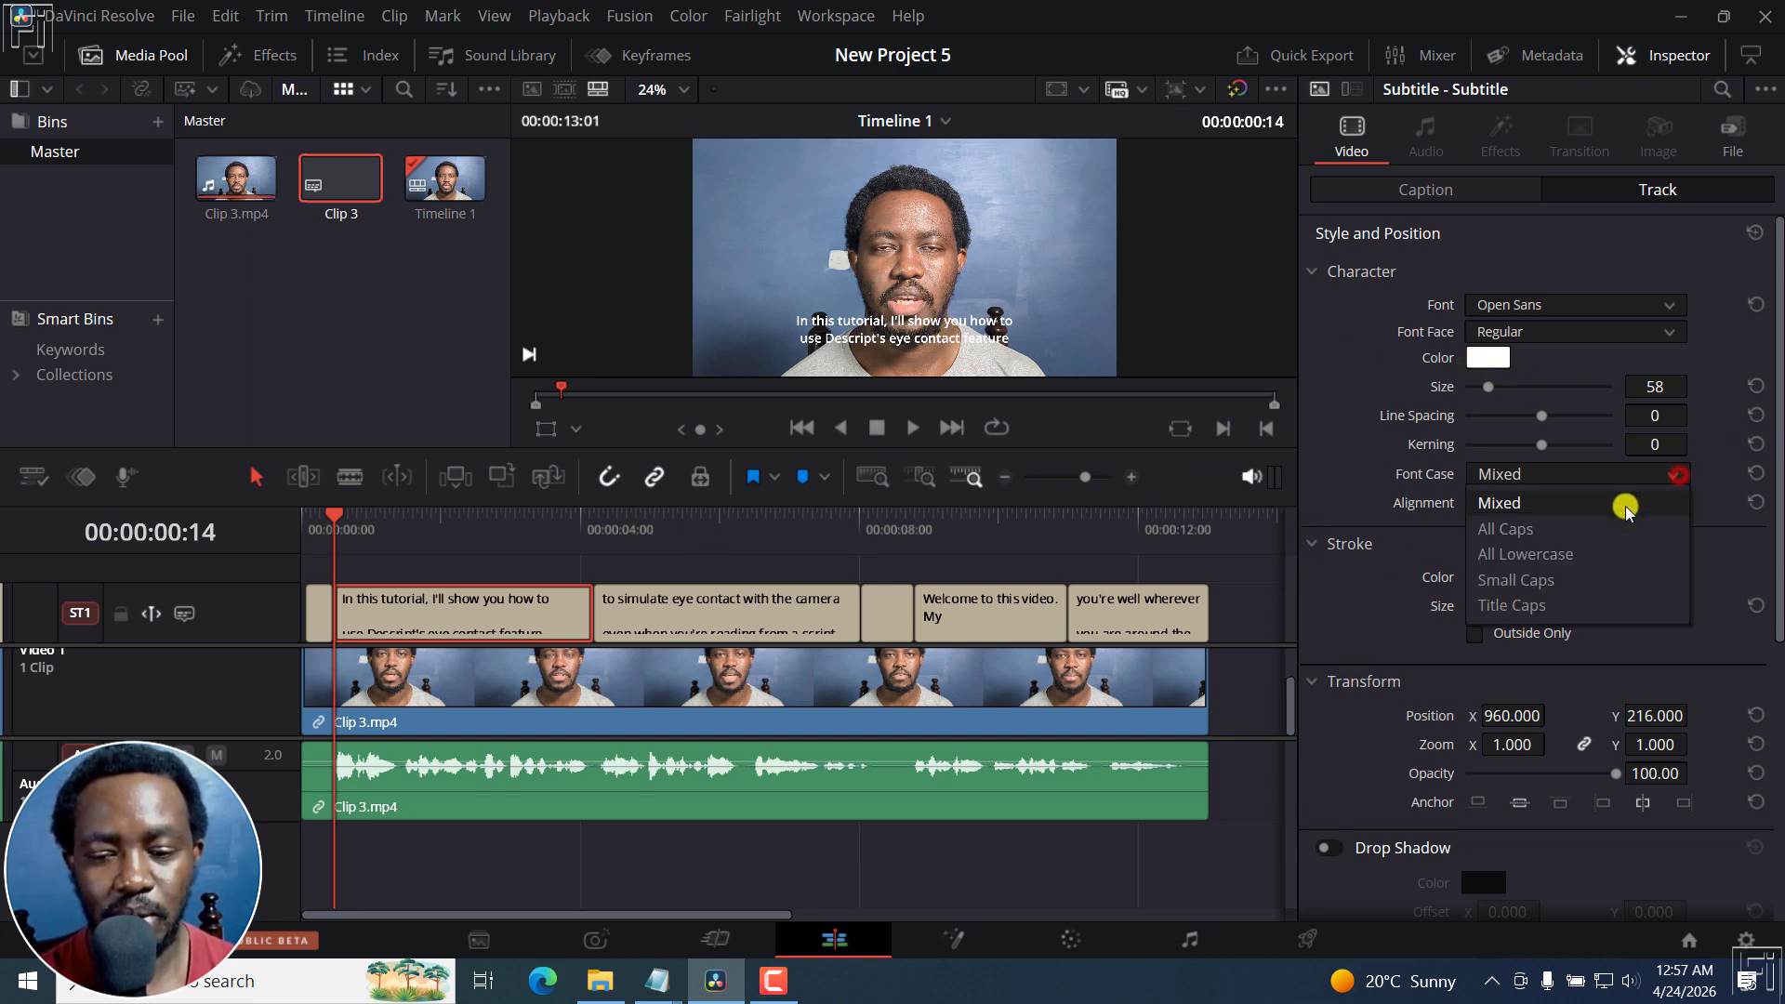
pyautogui.click(1521, 528)
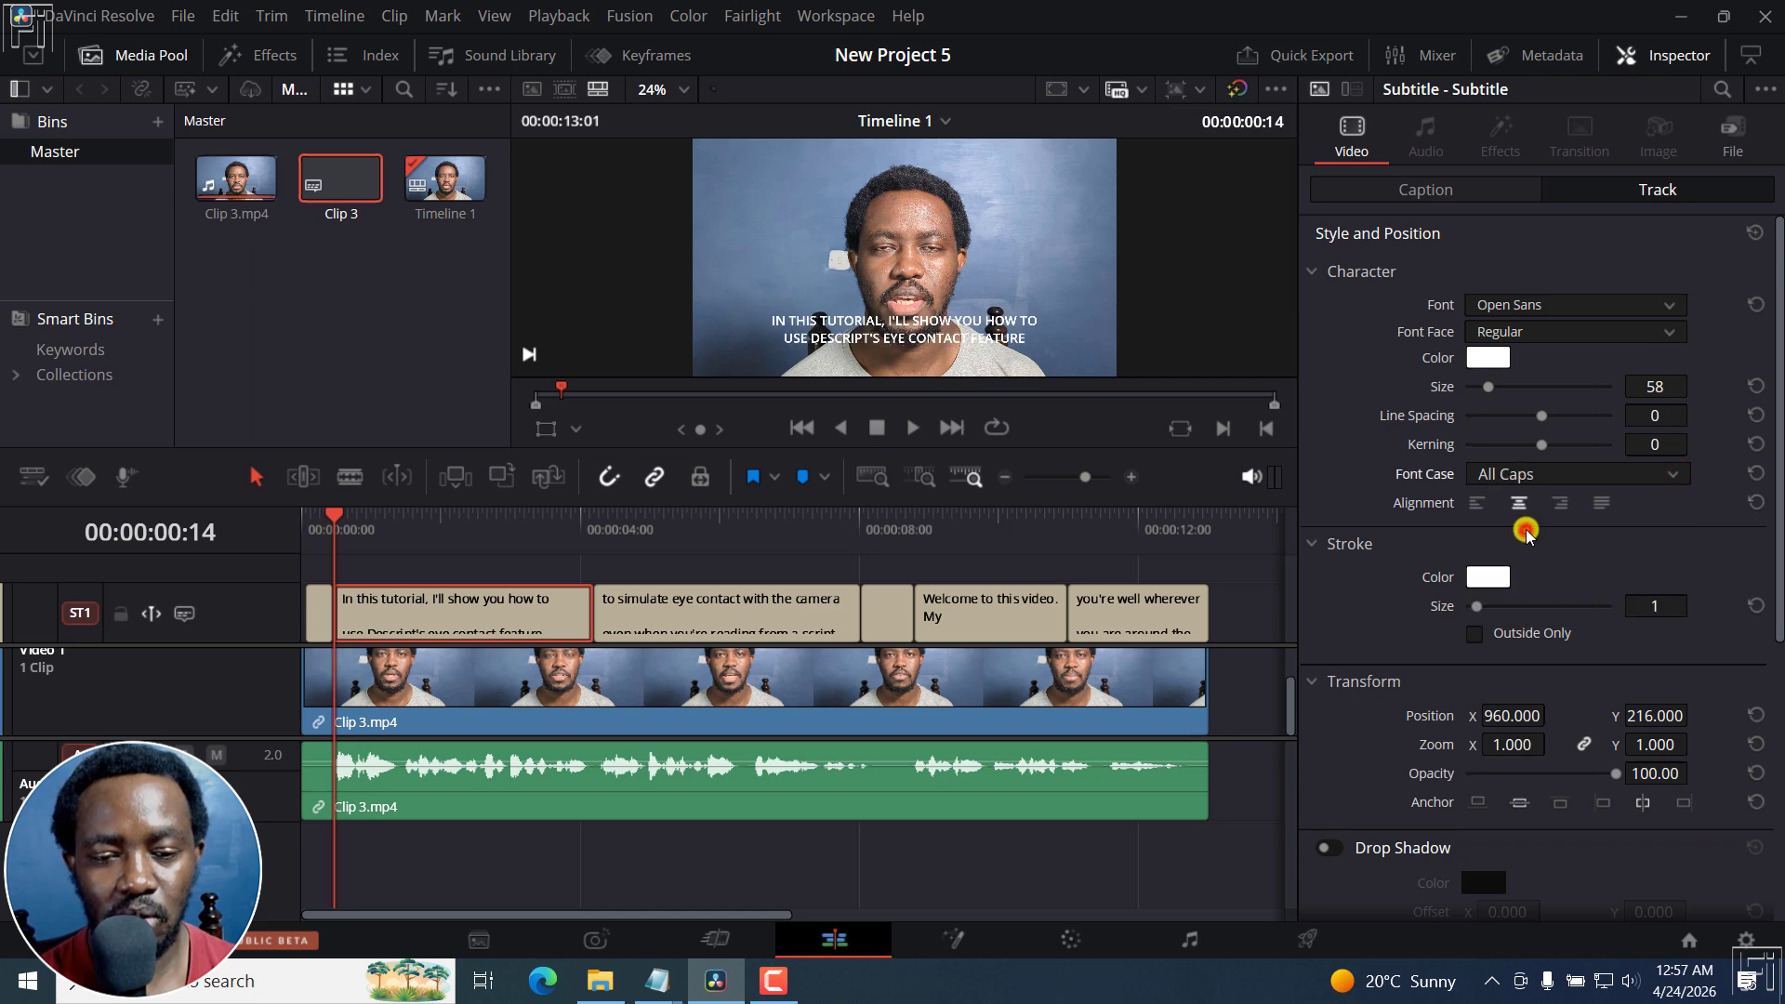
pyautogui.click(699, 555)
pyautogui.click(991, 535)
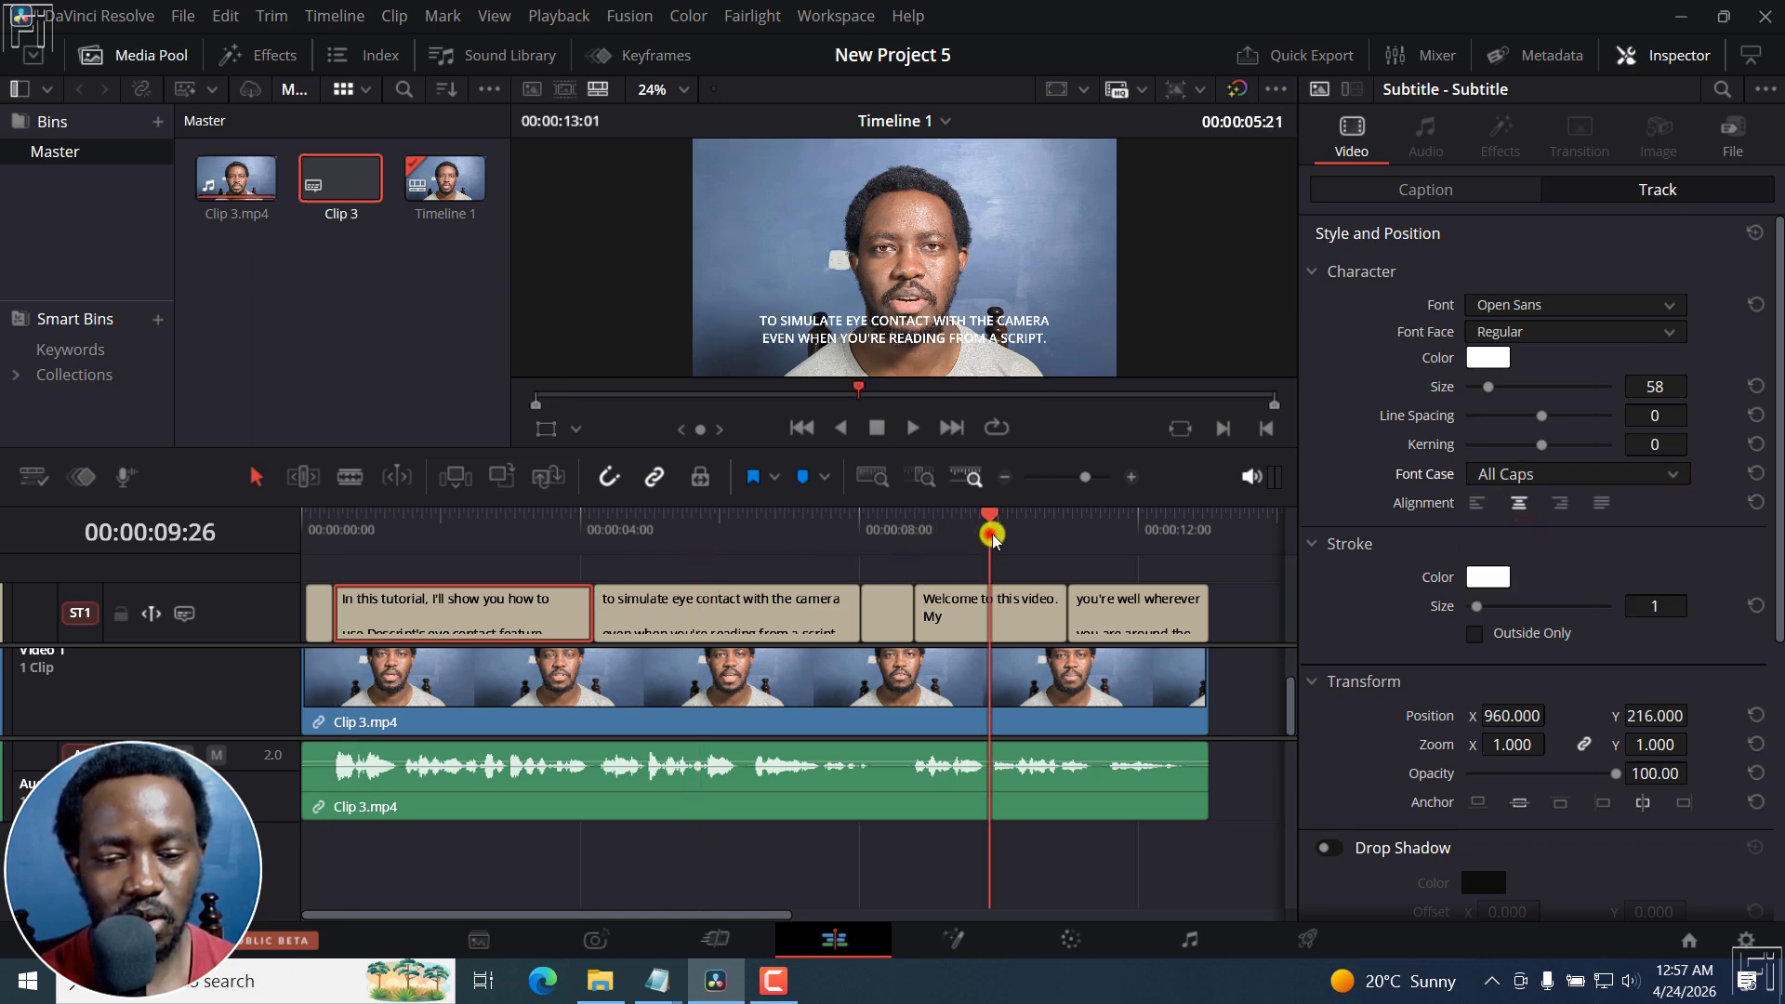
pyautogui.click(1145, 527)
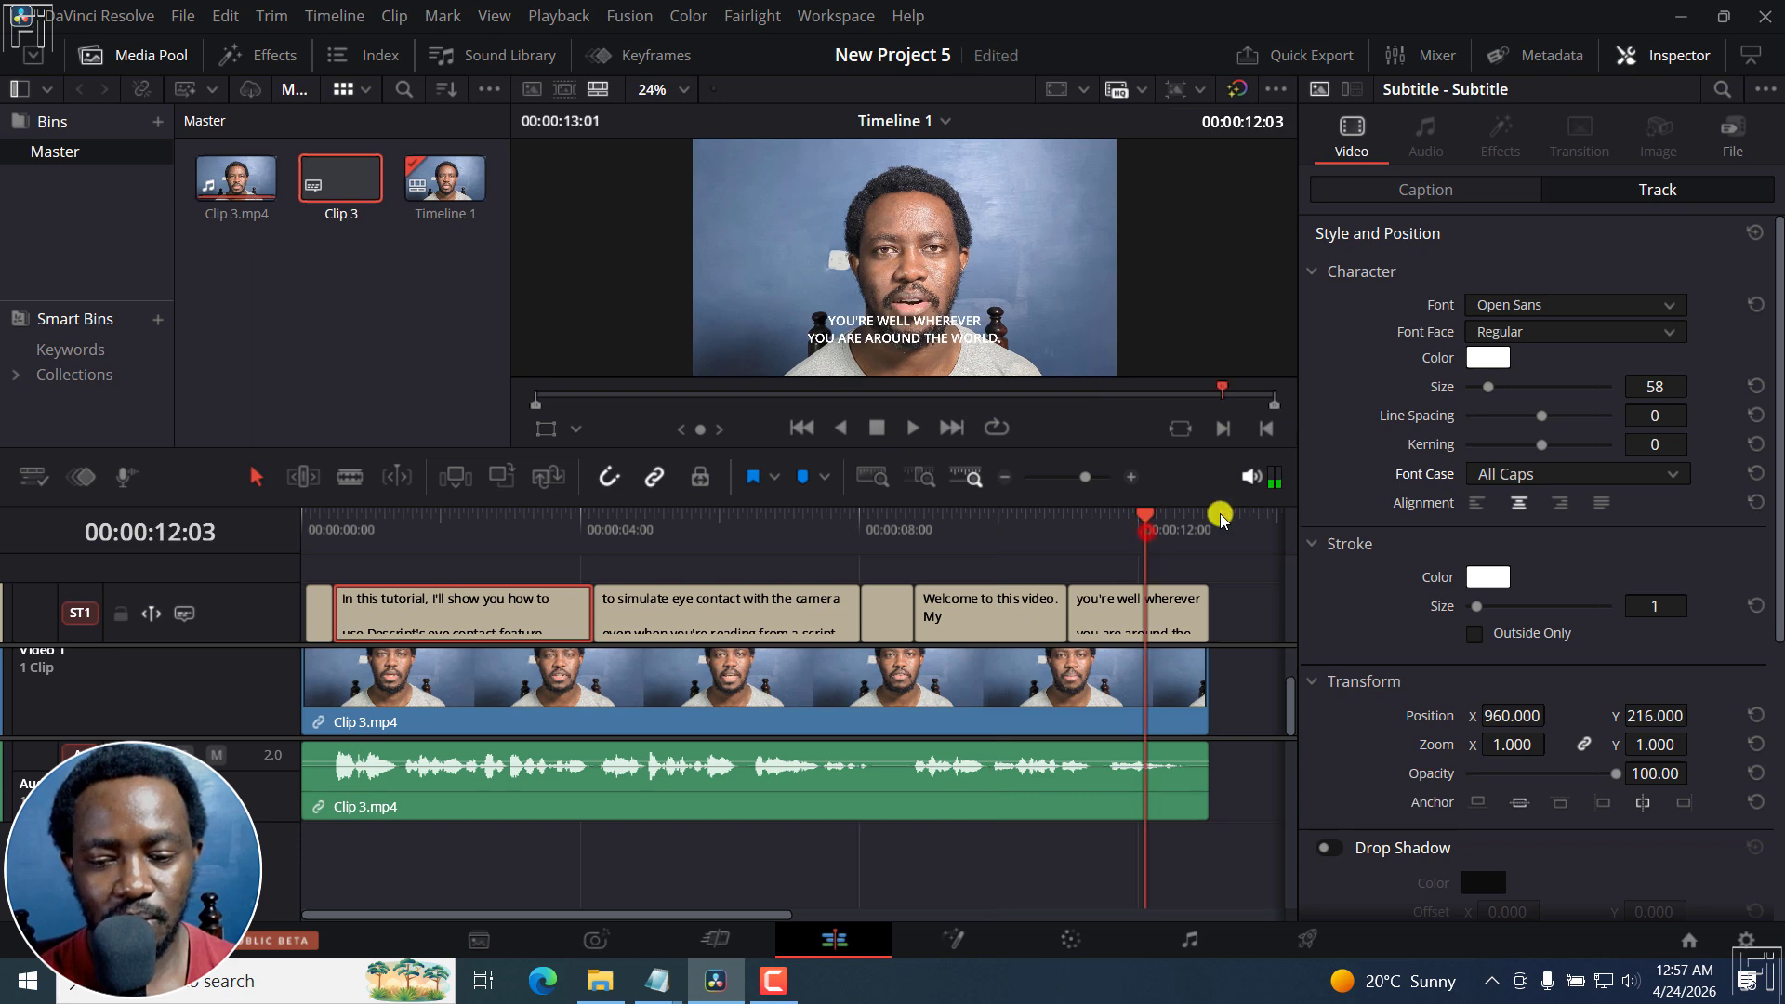
# Give the subtitle track a yellow (#ffff00) stroke with size 2, applied to the outside only.
pyautogui.click(1487, 576)
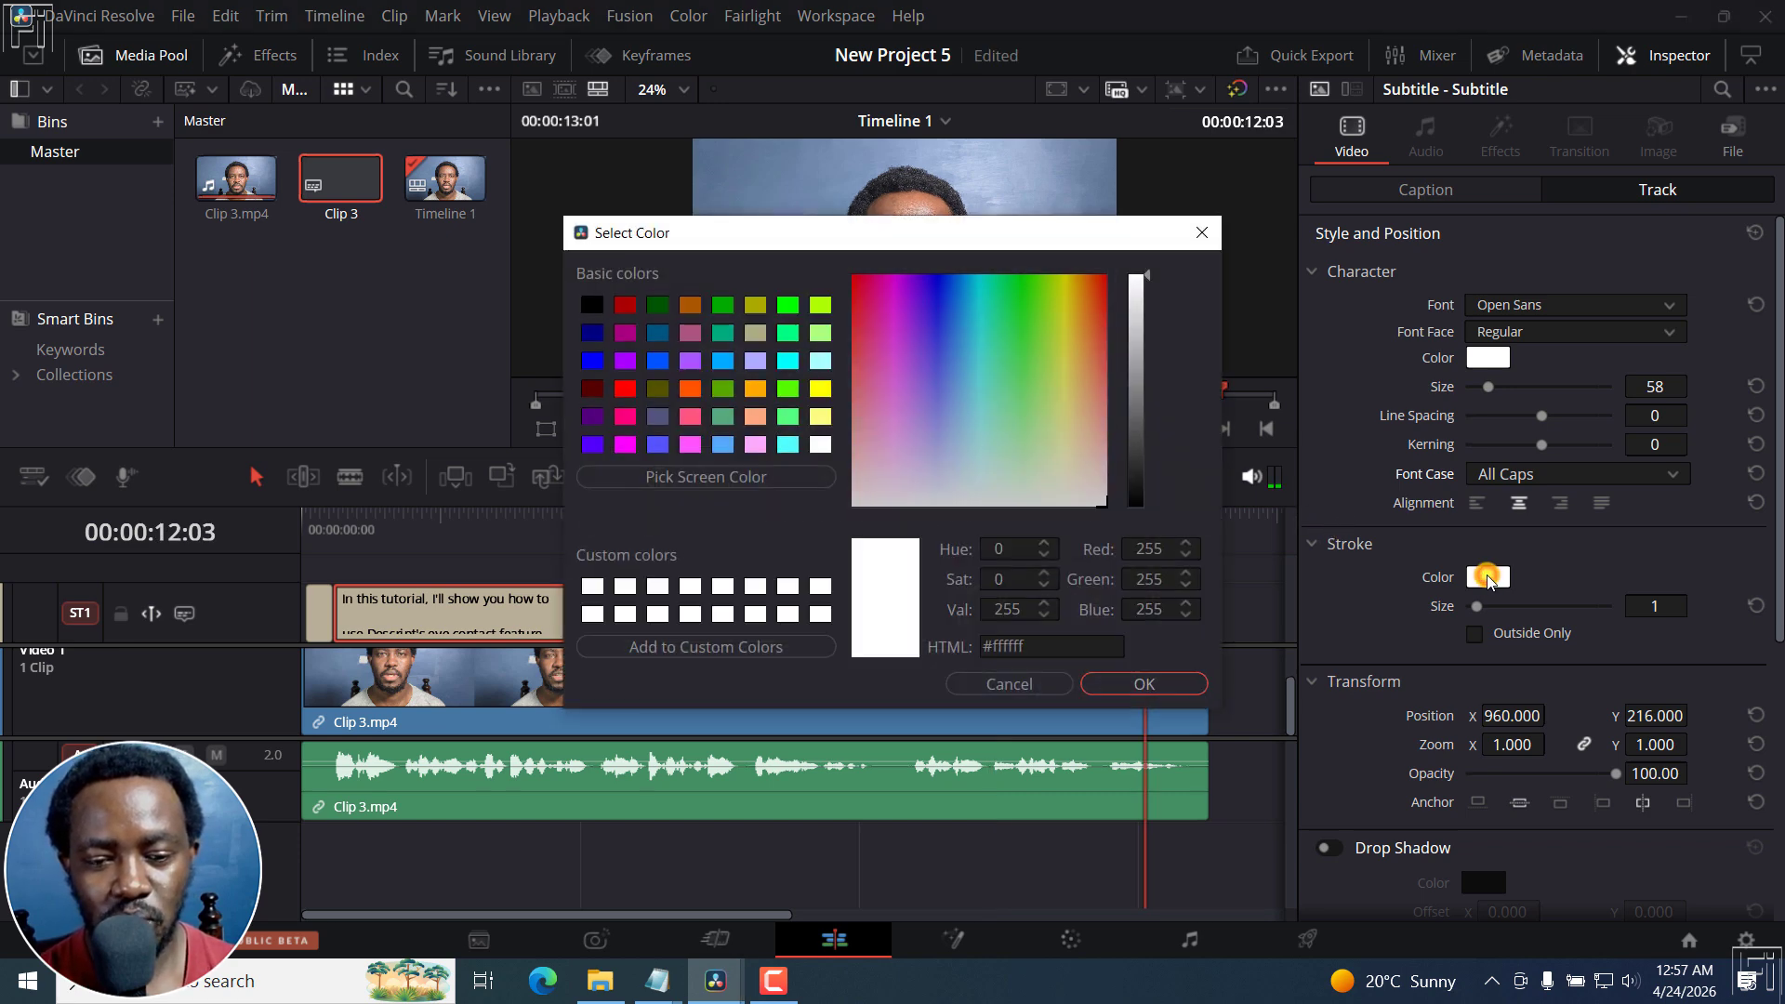
pyautogui.click(820, 389)
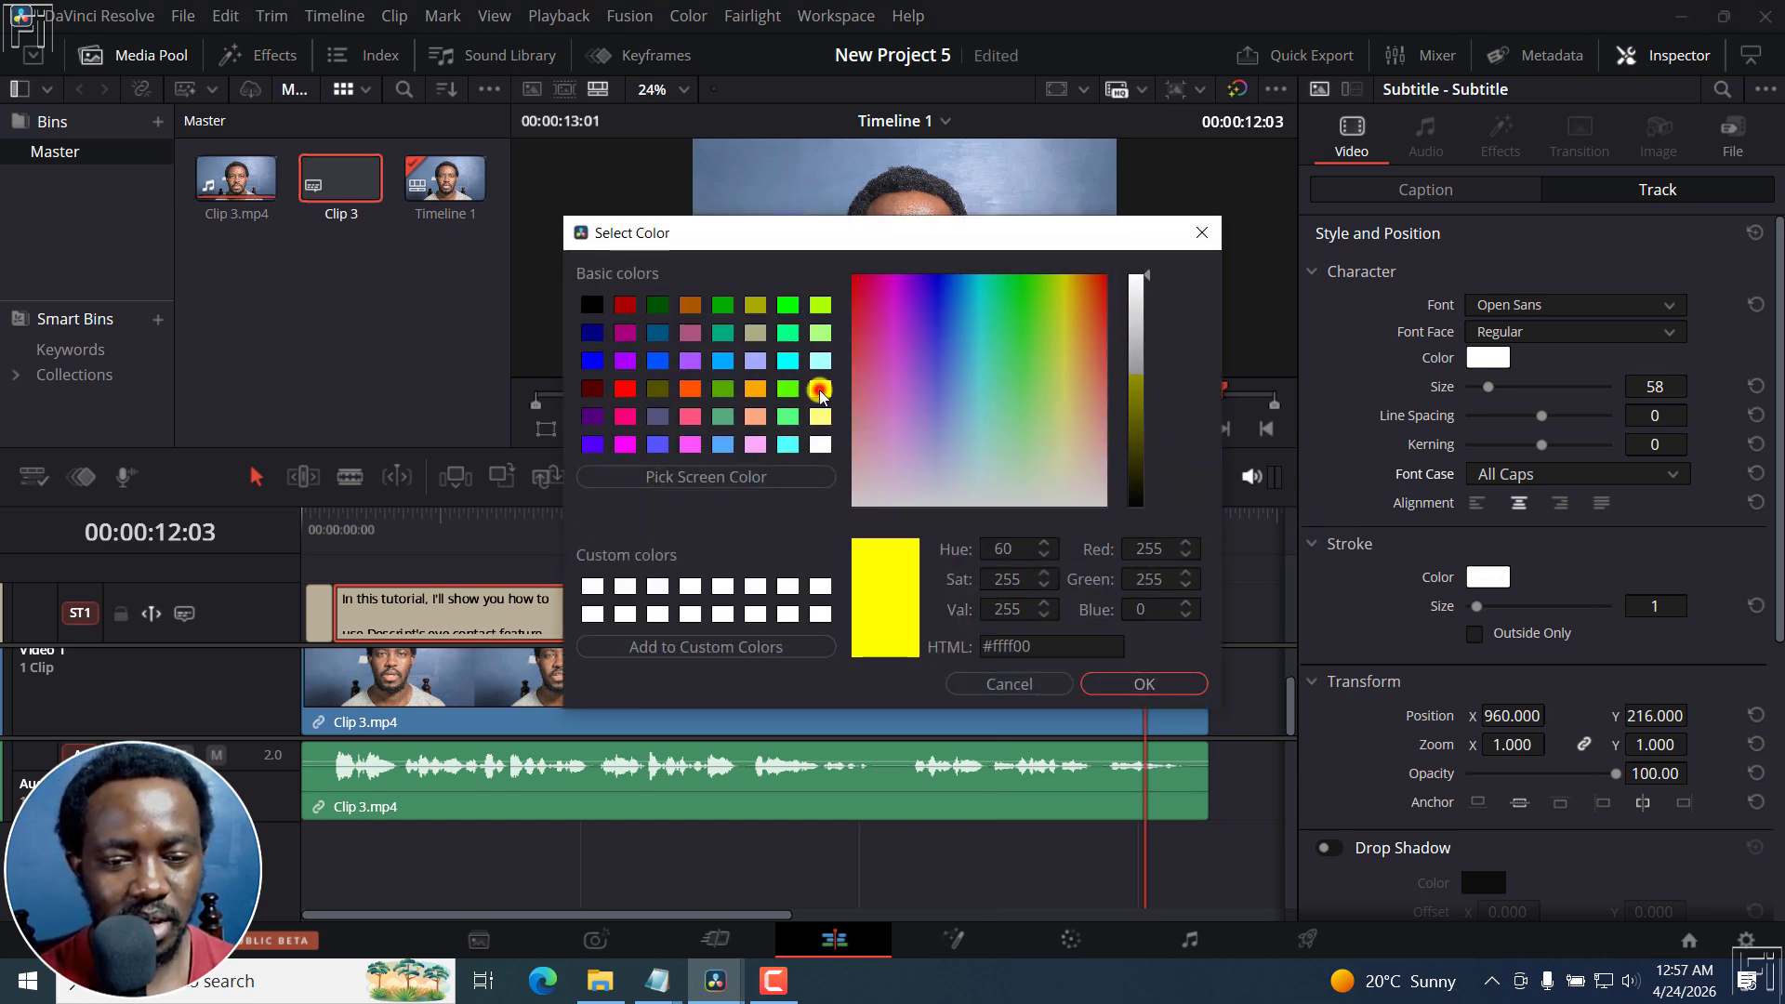
pyautogui.moveTo(965, 247); pyautogui.dragTo(547, 209)
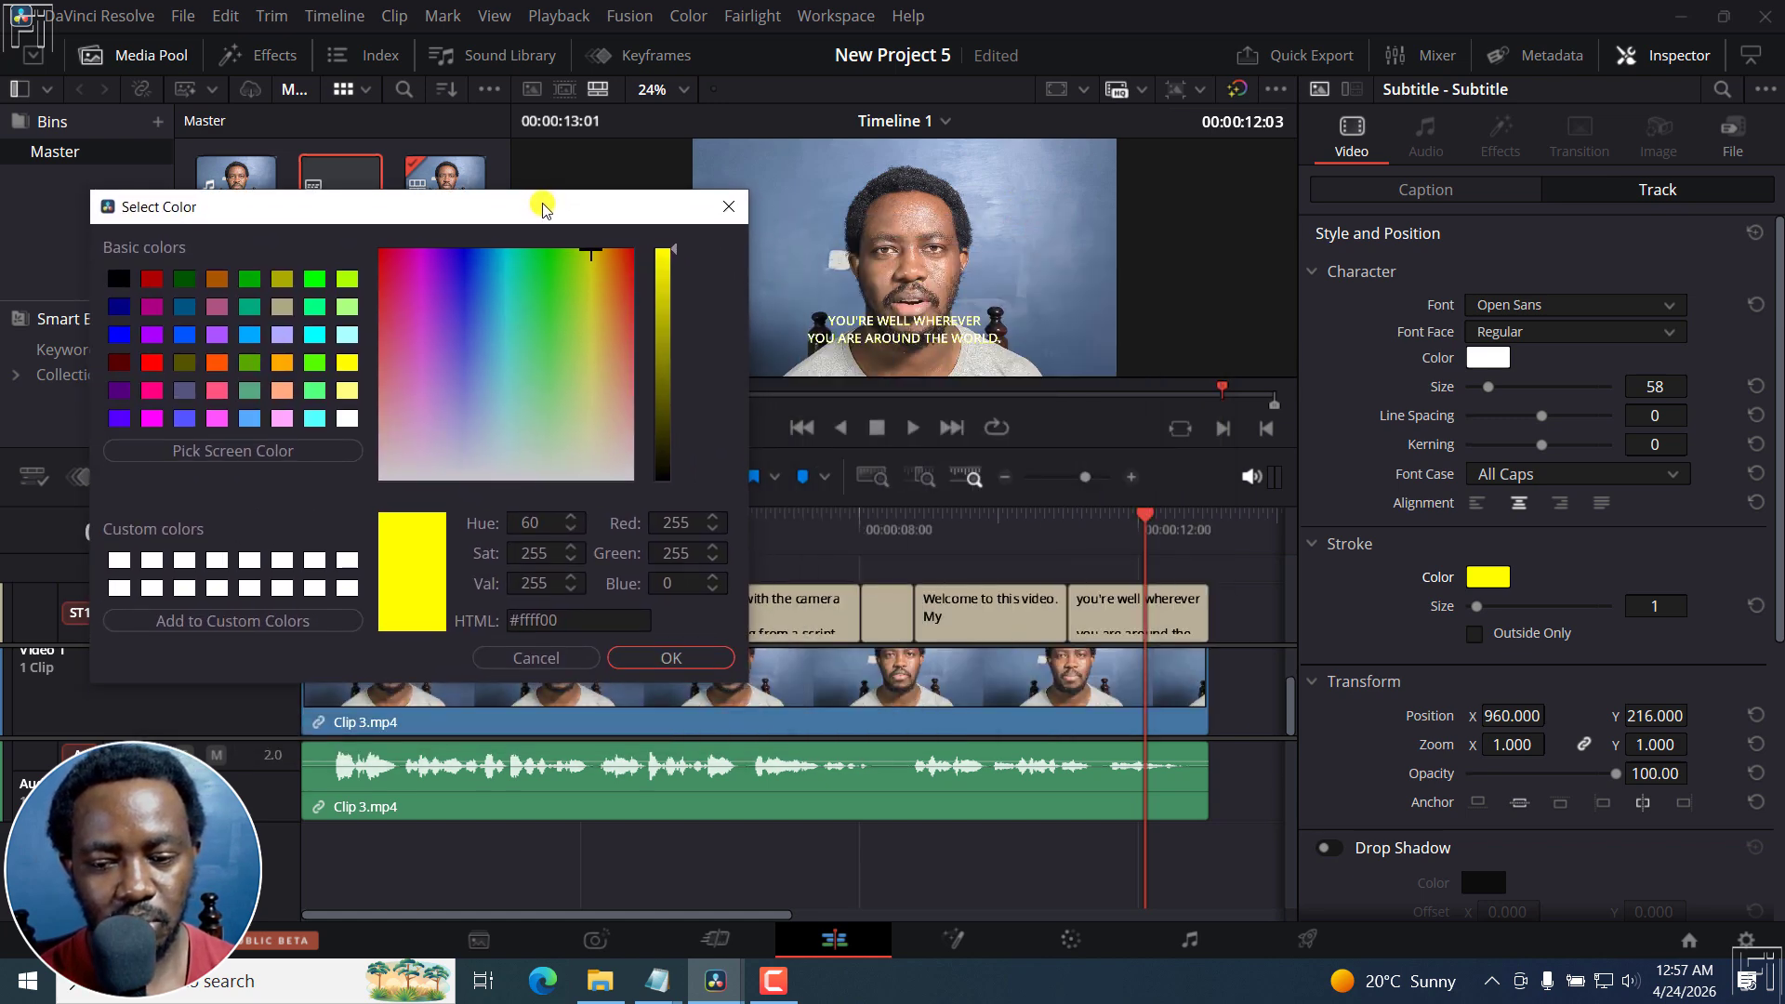
pyautogui.click(671, 659)
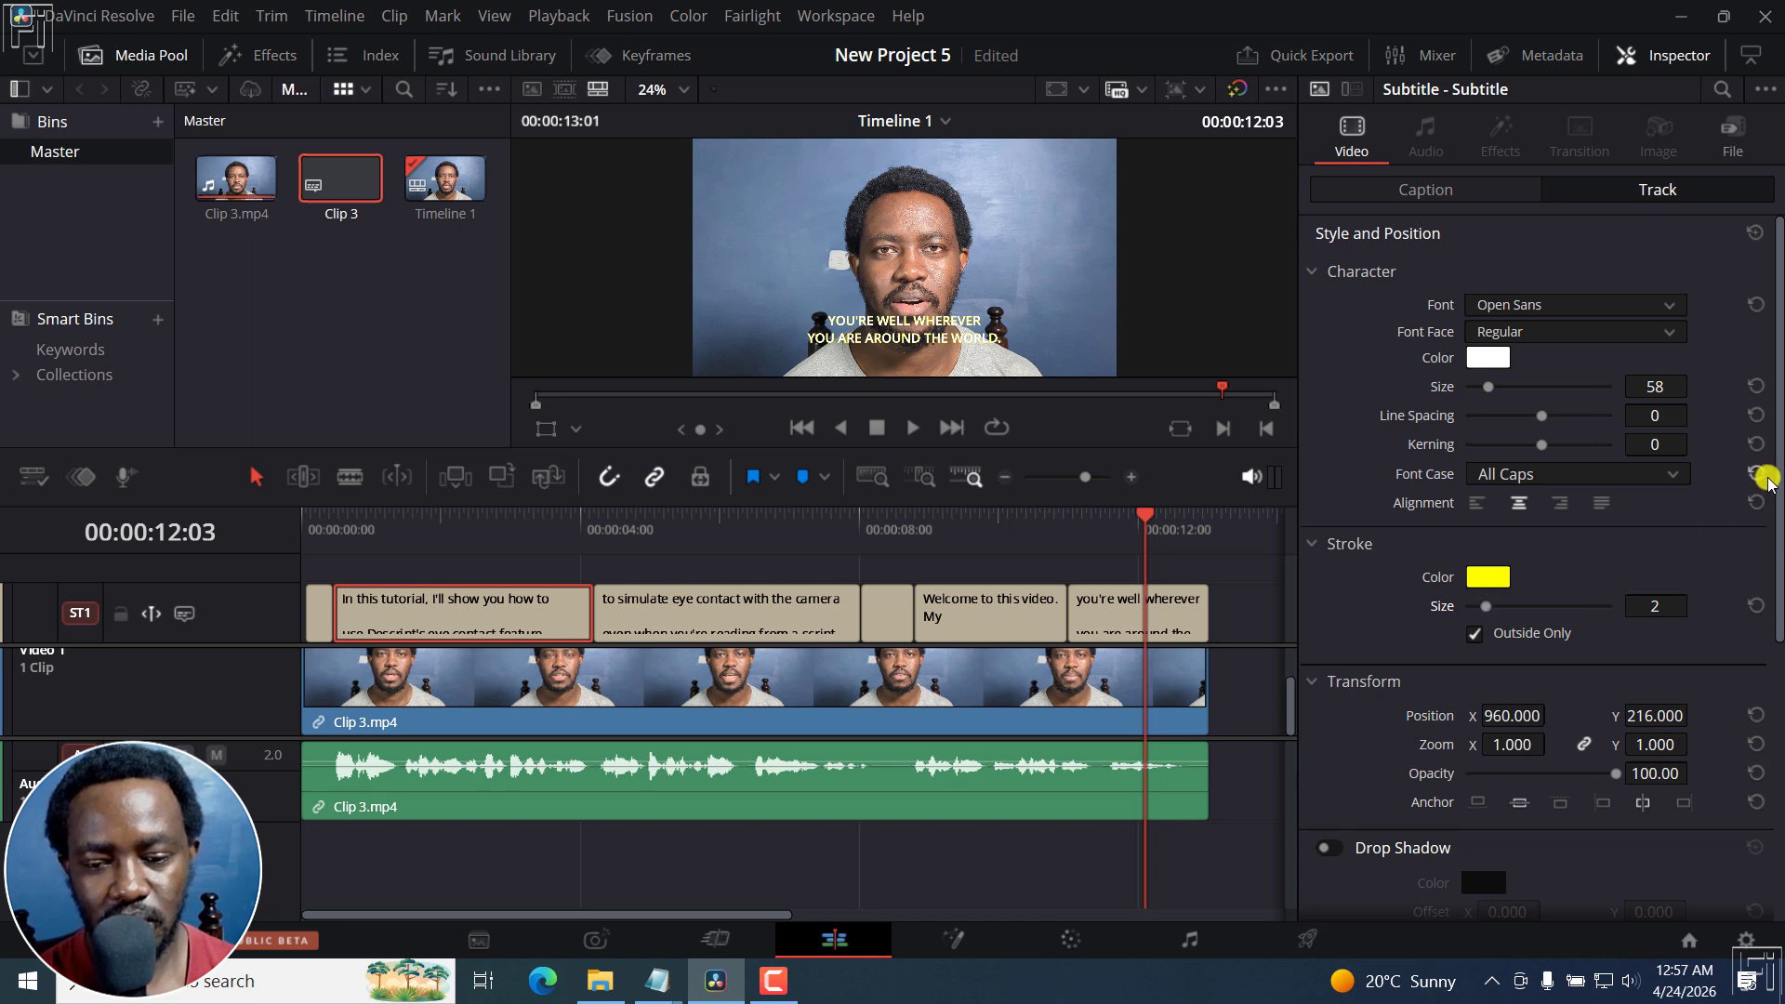
# Enable the drop shadow and the background for the subtitle track.
pyautogui.moveTo(1777, 355); pyautogui.dragTo(1777, 552)
pyautogui.click(1328, 530)
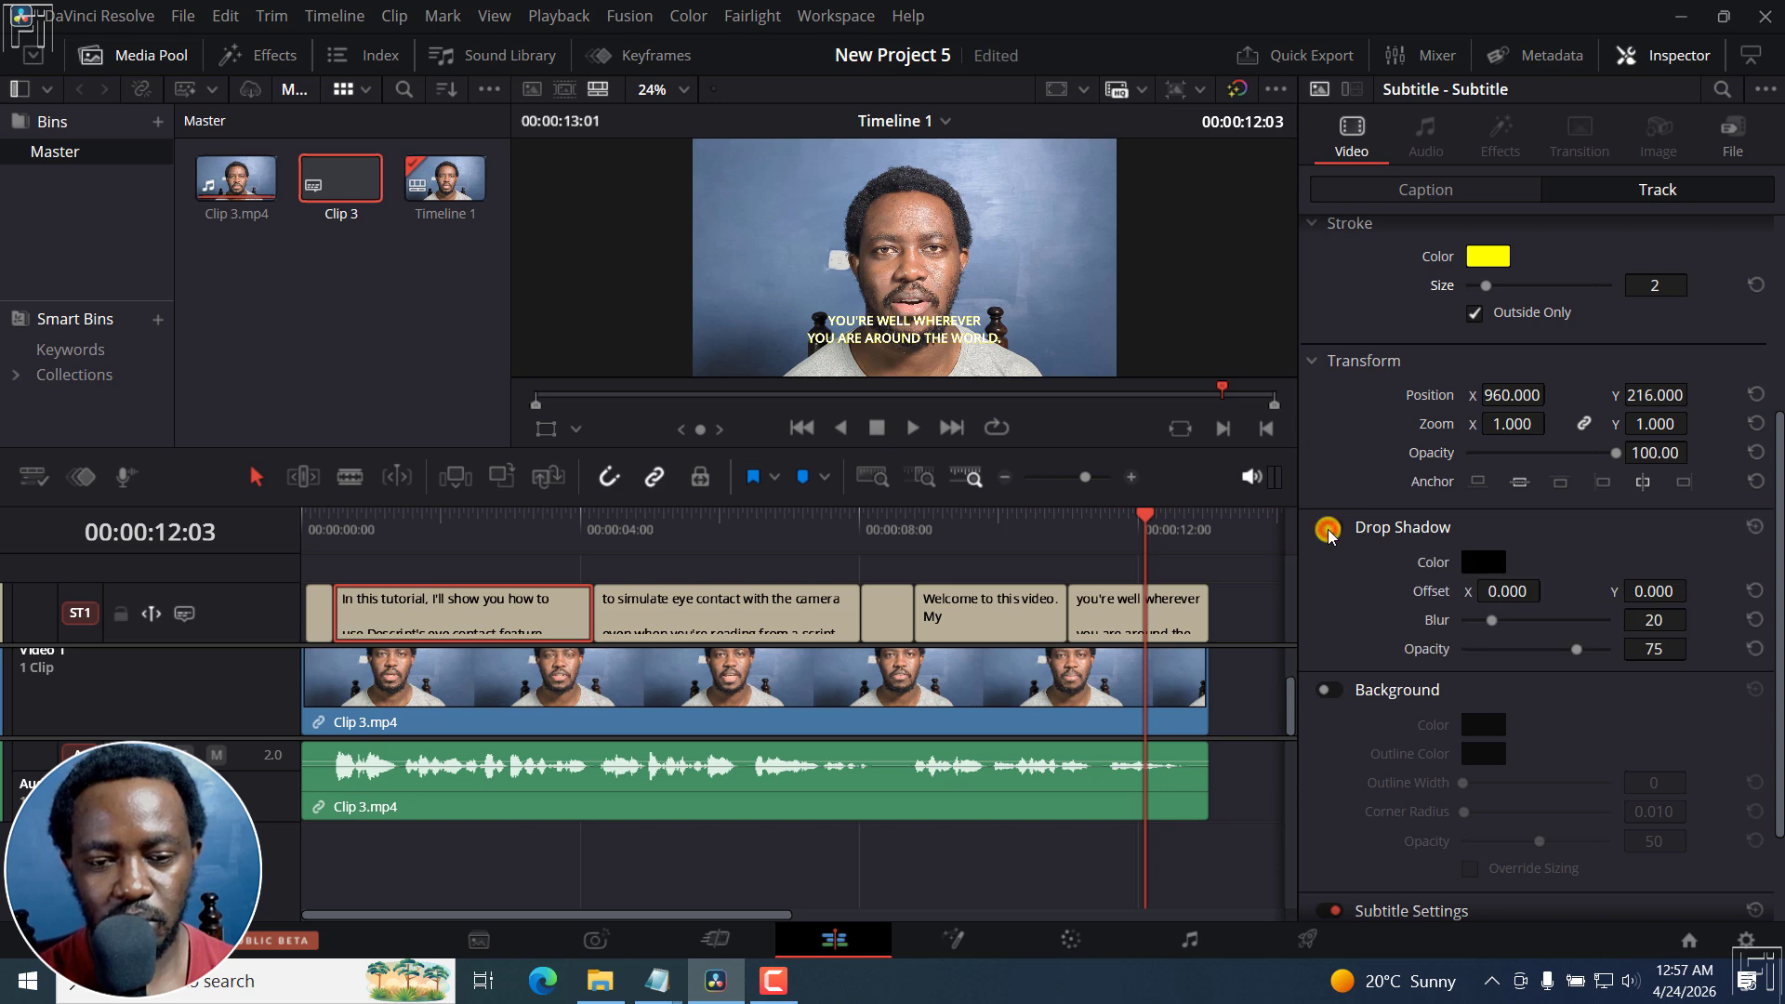
pyautogui.click(1327, 690)
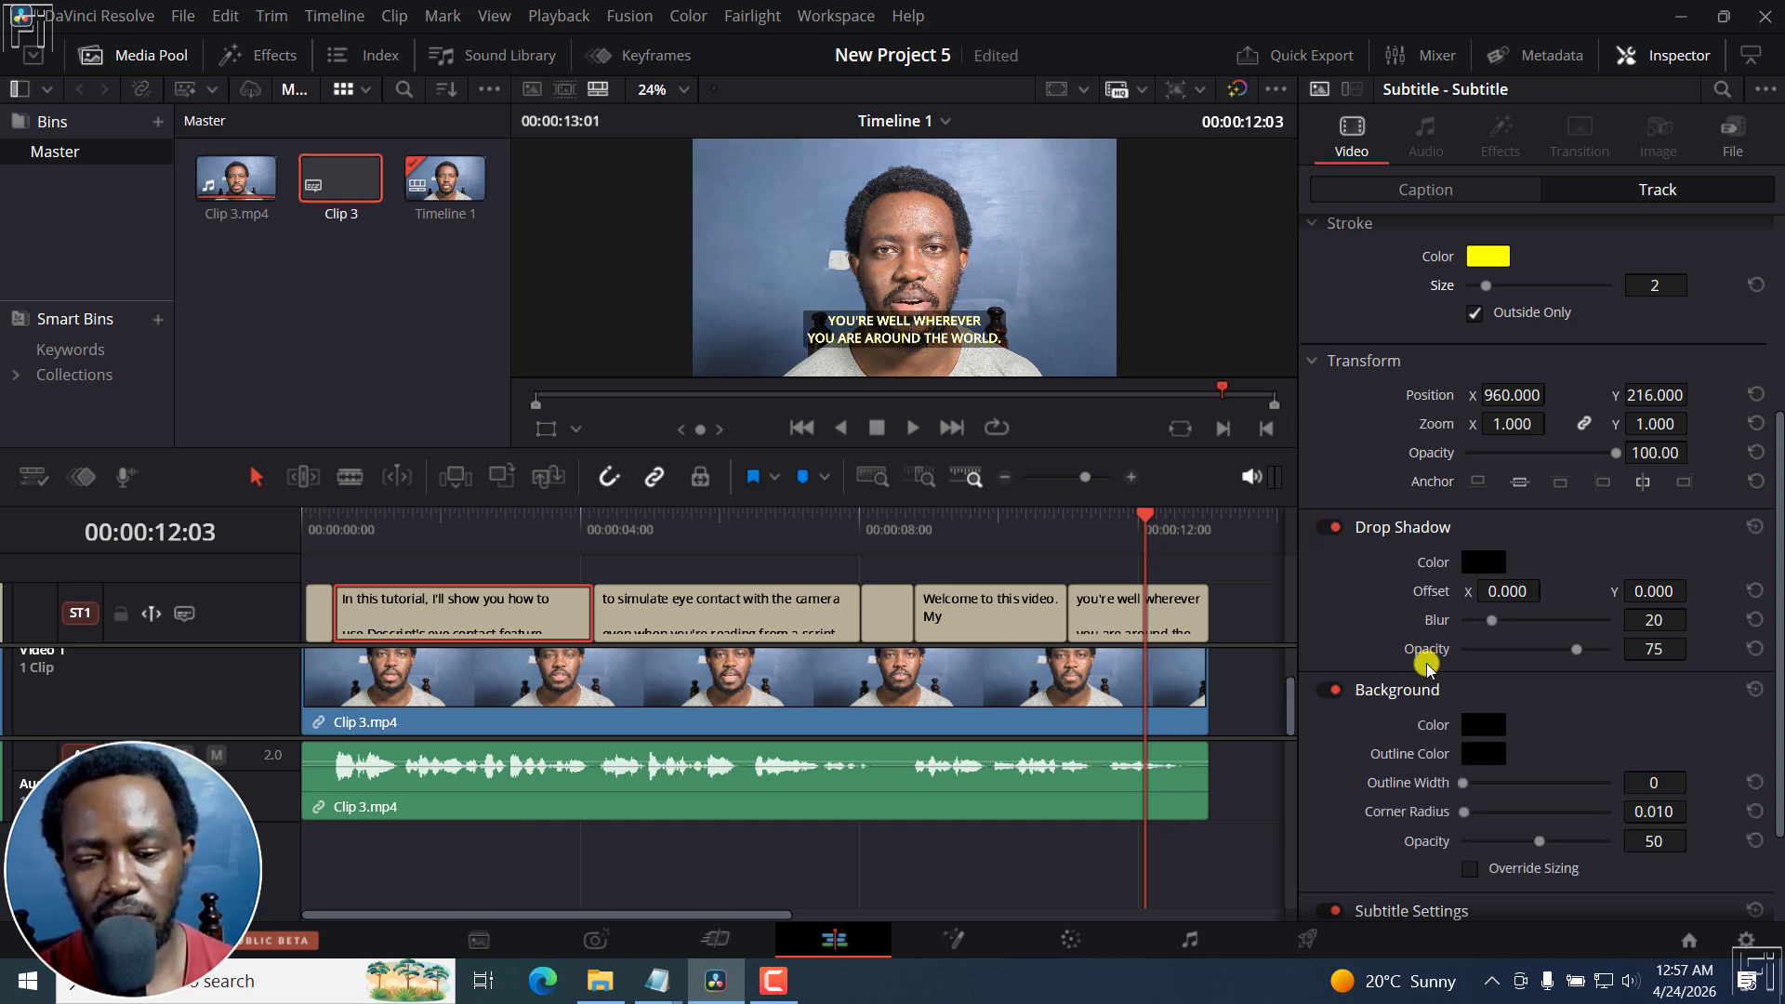
pyautogui.moveTo(1776, 526); pyautogui.dragTo(1777, 277)
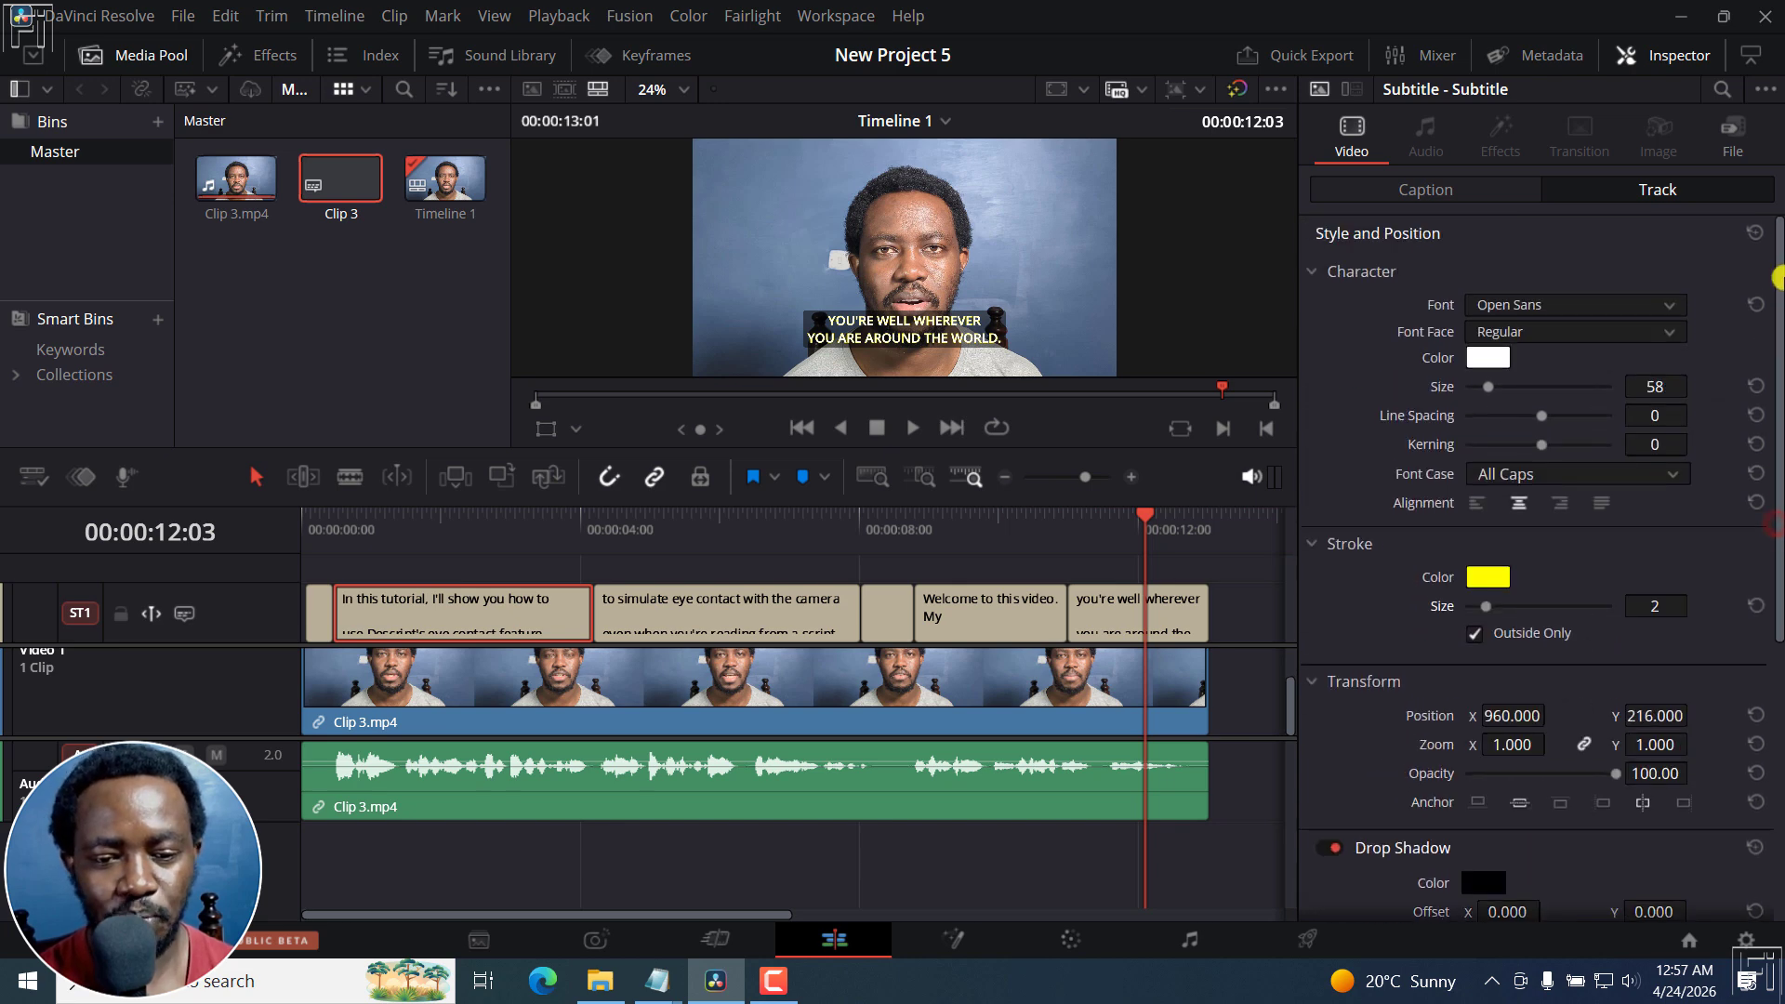
# Preview the subtitle track's styling at several captions, ending on the first spoken one.
pyautogui.click(996, 522)
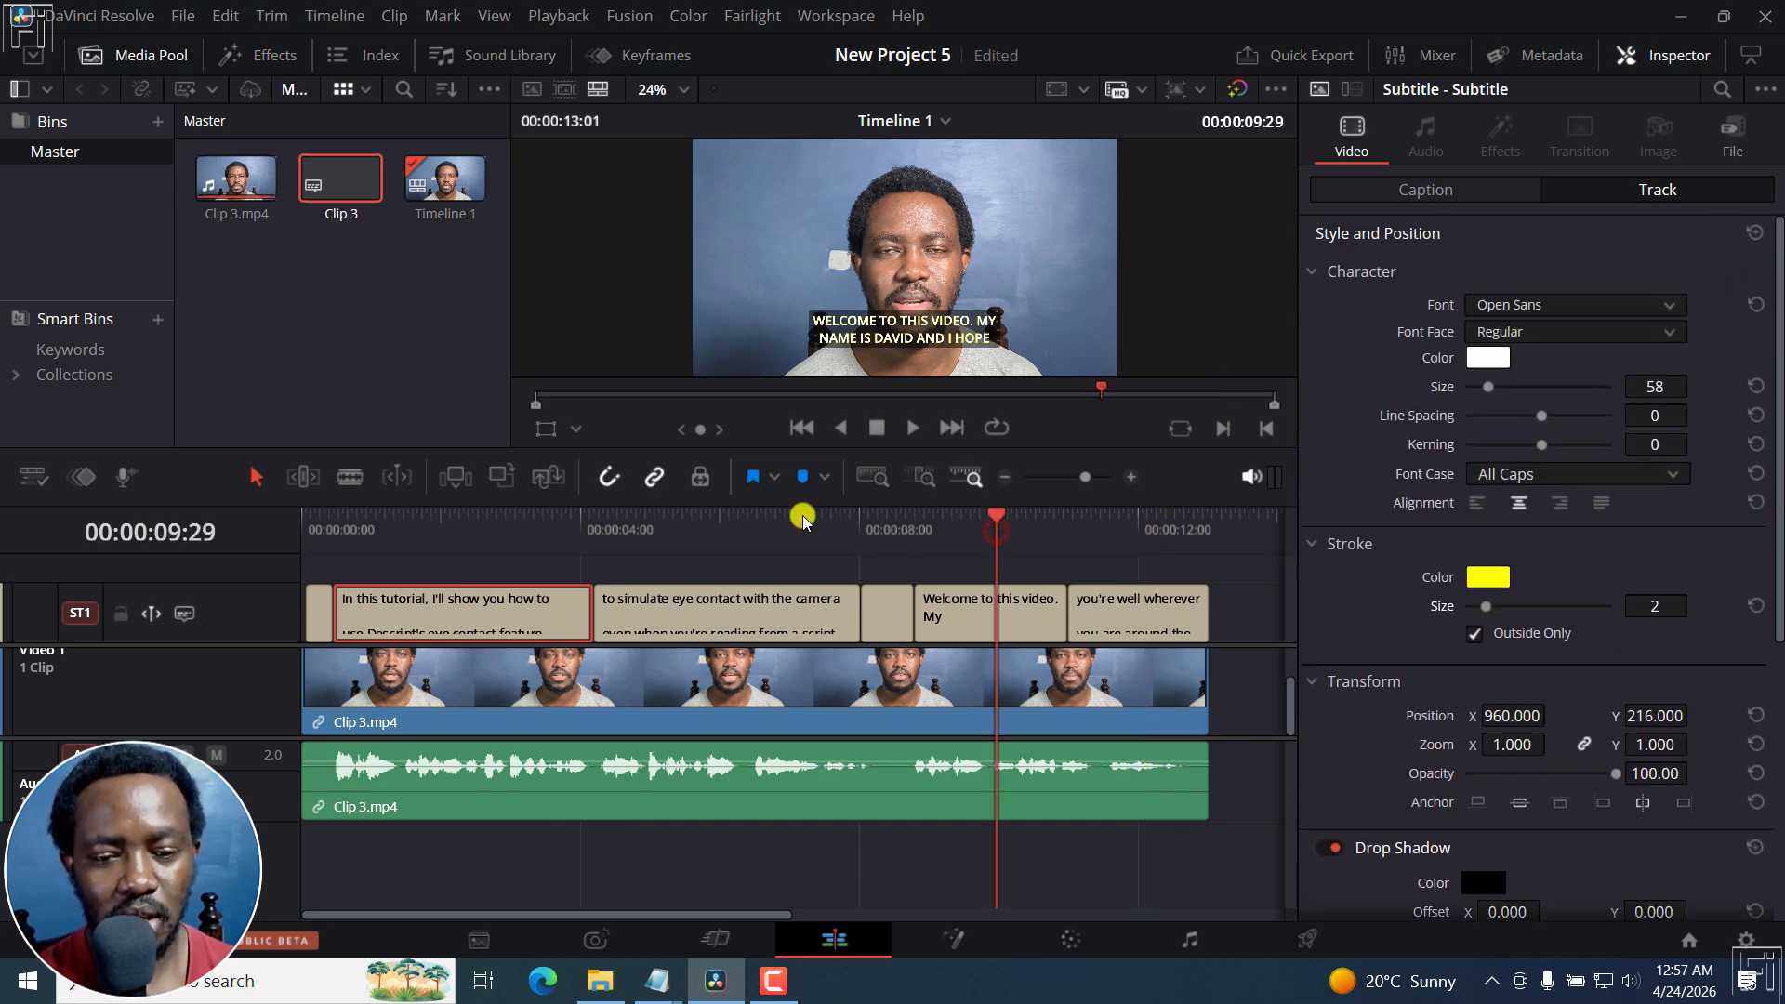
pyautogui.click(763, 522)
pyautogui.click(462, 523)
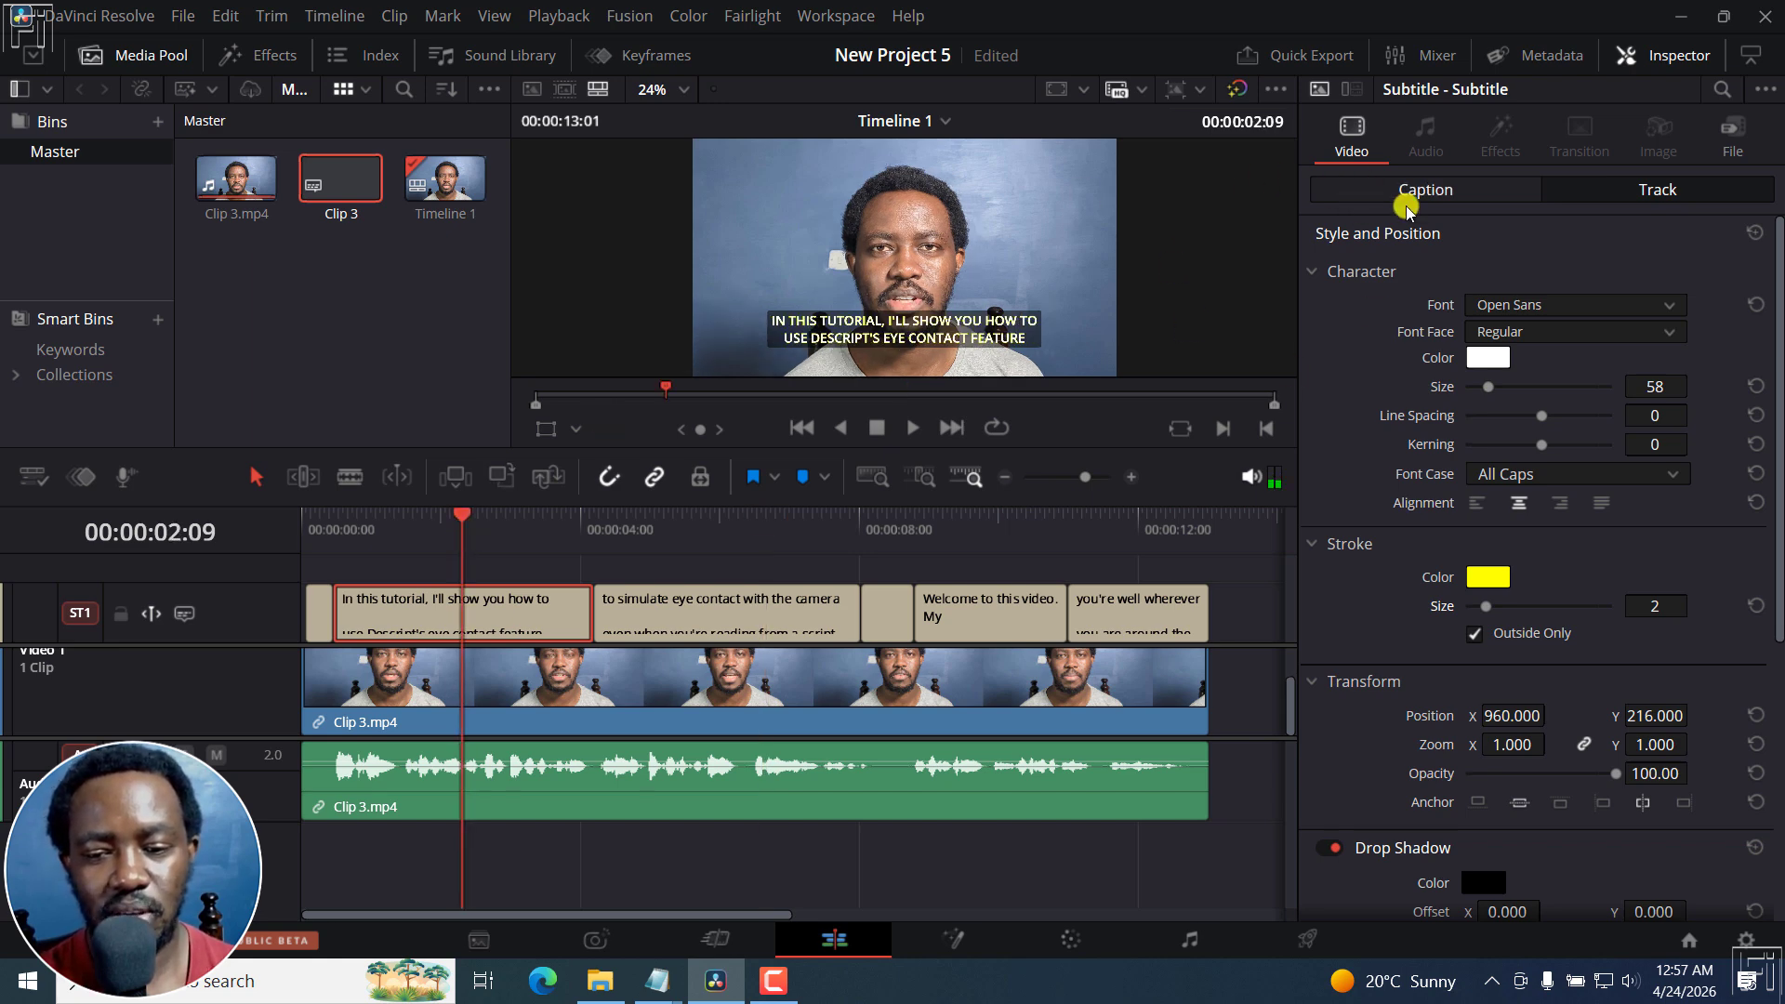
# Hide the Inspector and show it again.
pyautogui.moveTo(1775, 307)
pyautogui.mouseDown()
pyautogui.moveTo(1776, 613)
pyautogui.moveTo(1778, 227)
pyautogui.mouseUp()
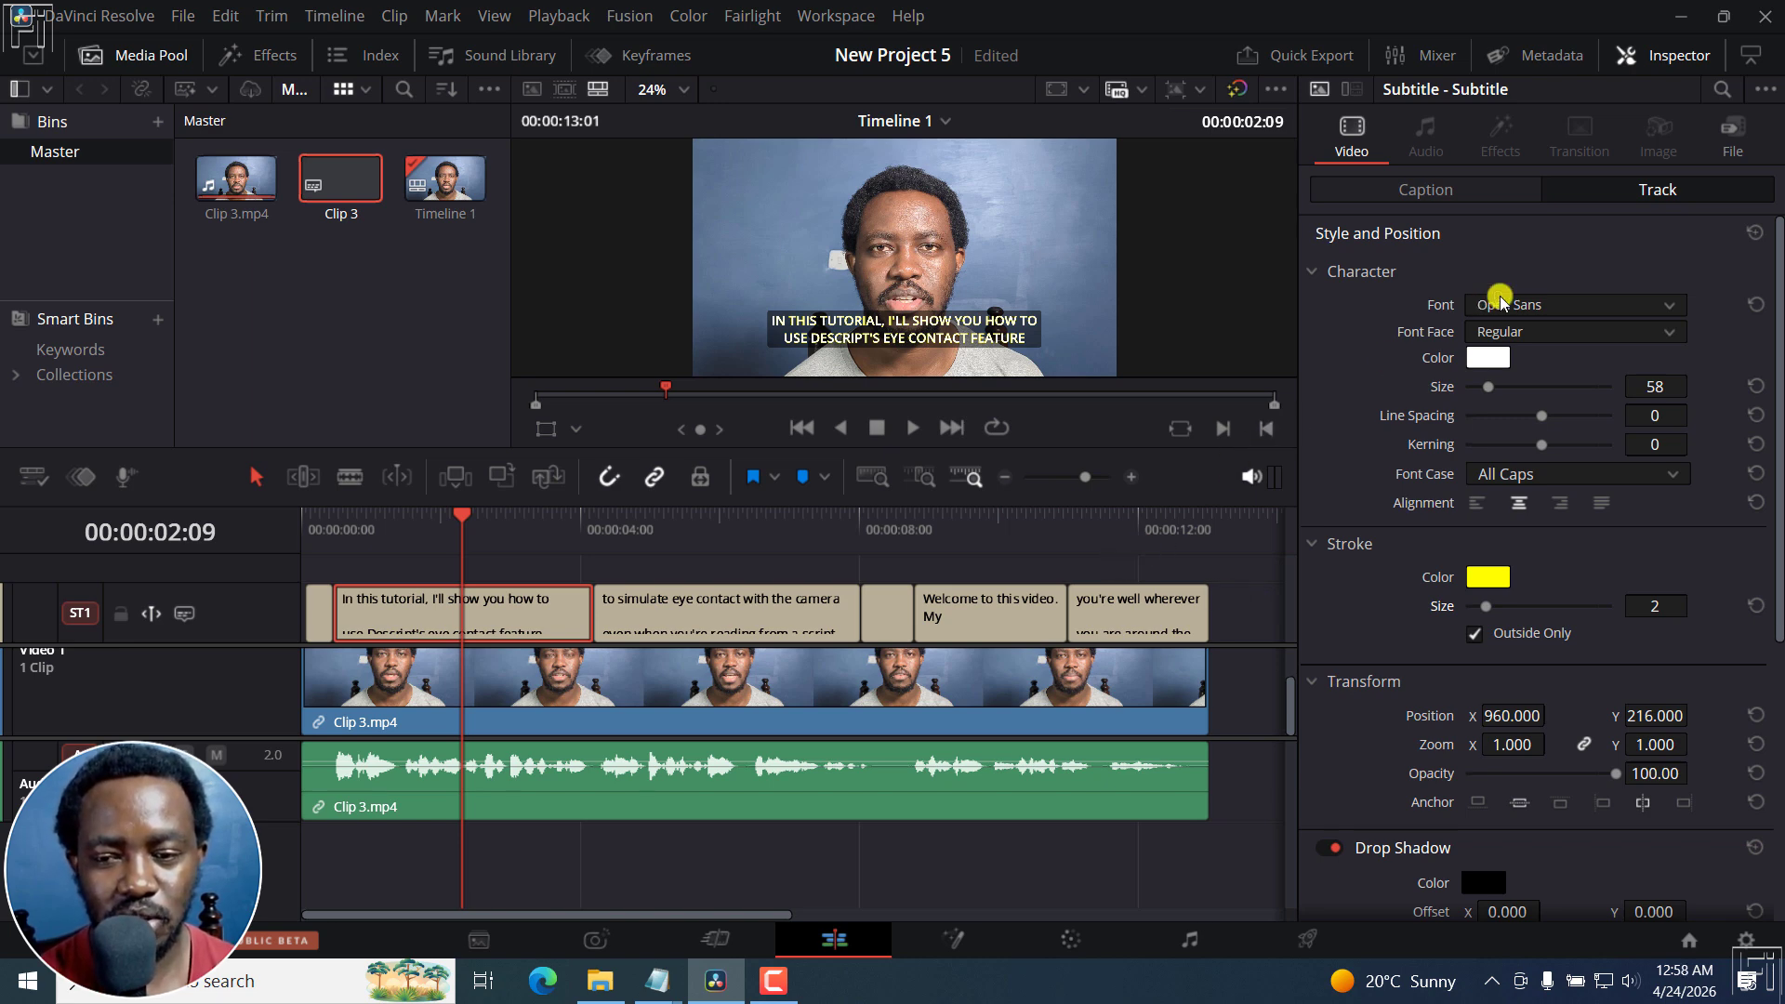
pyautogui.click(1660, 56)
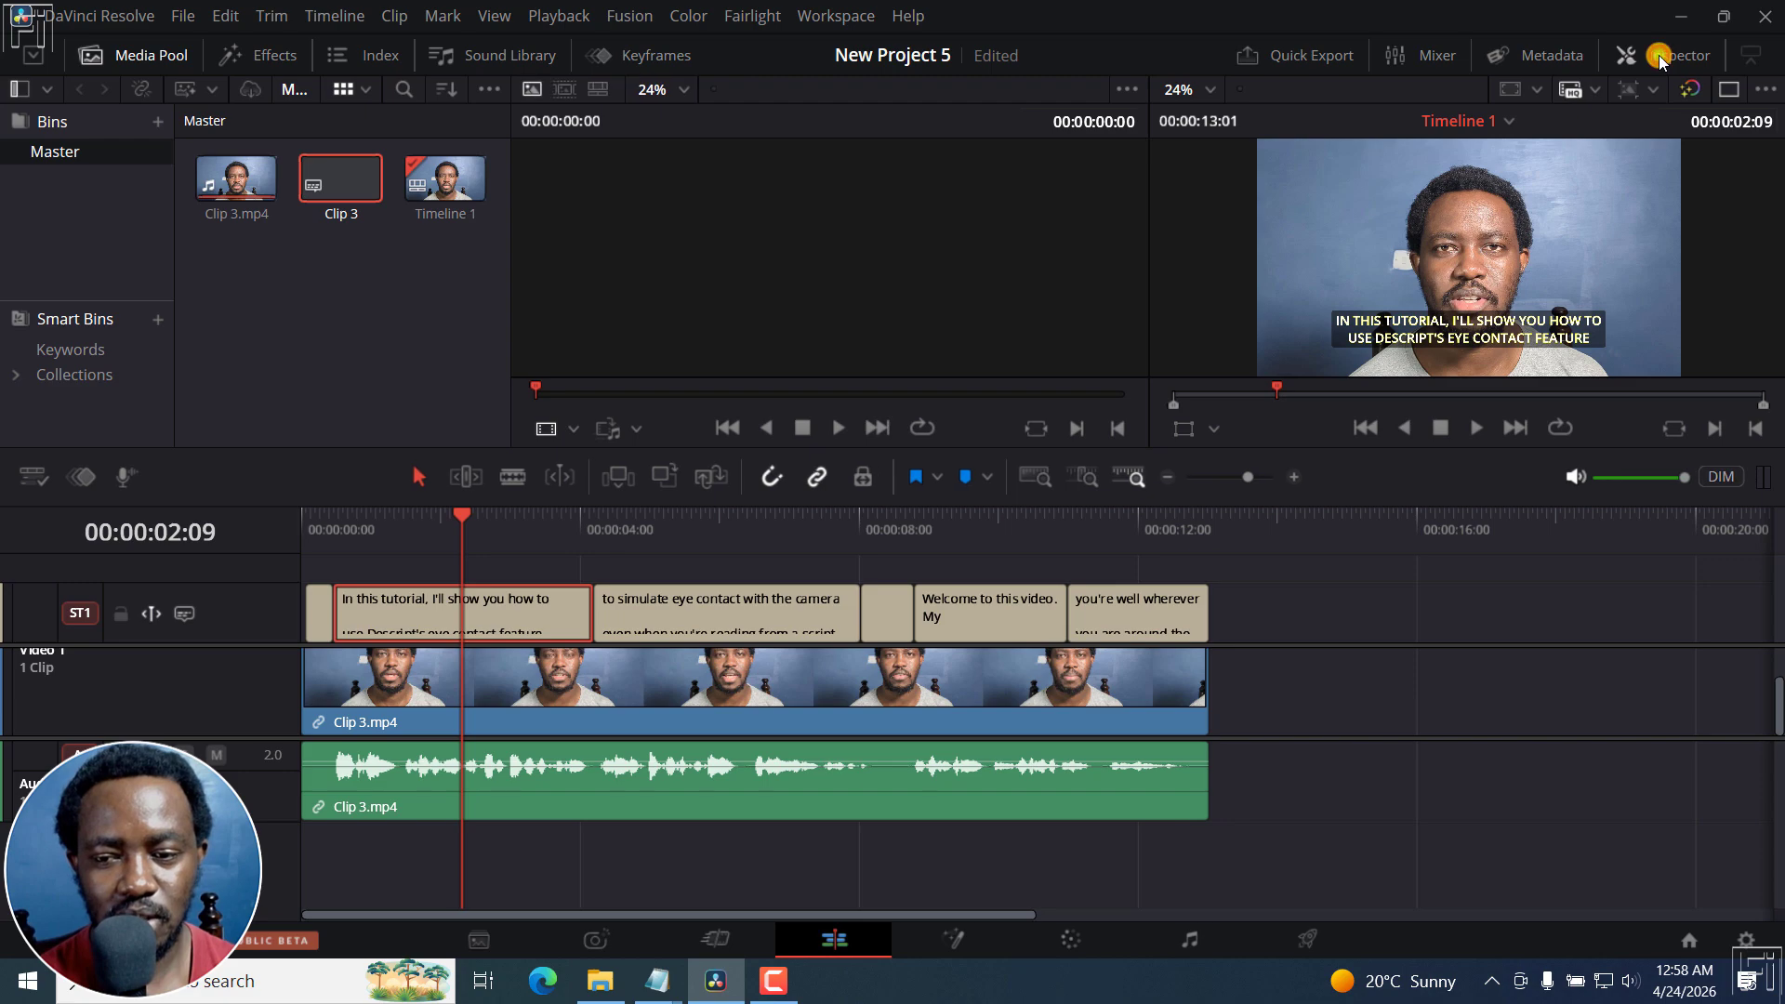
pyautogui.click(1660, 55)
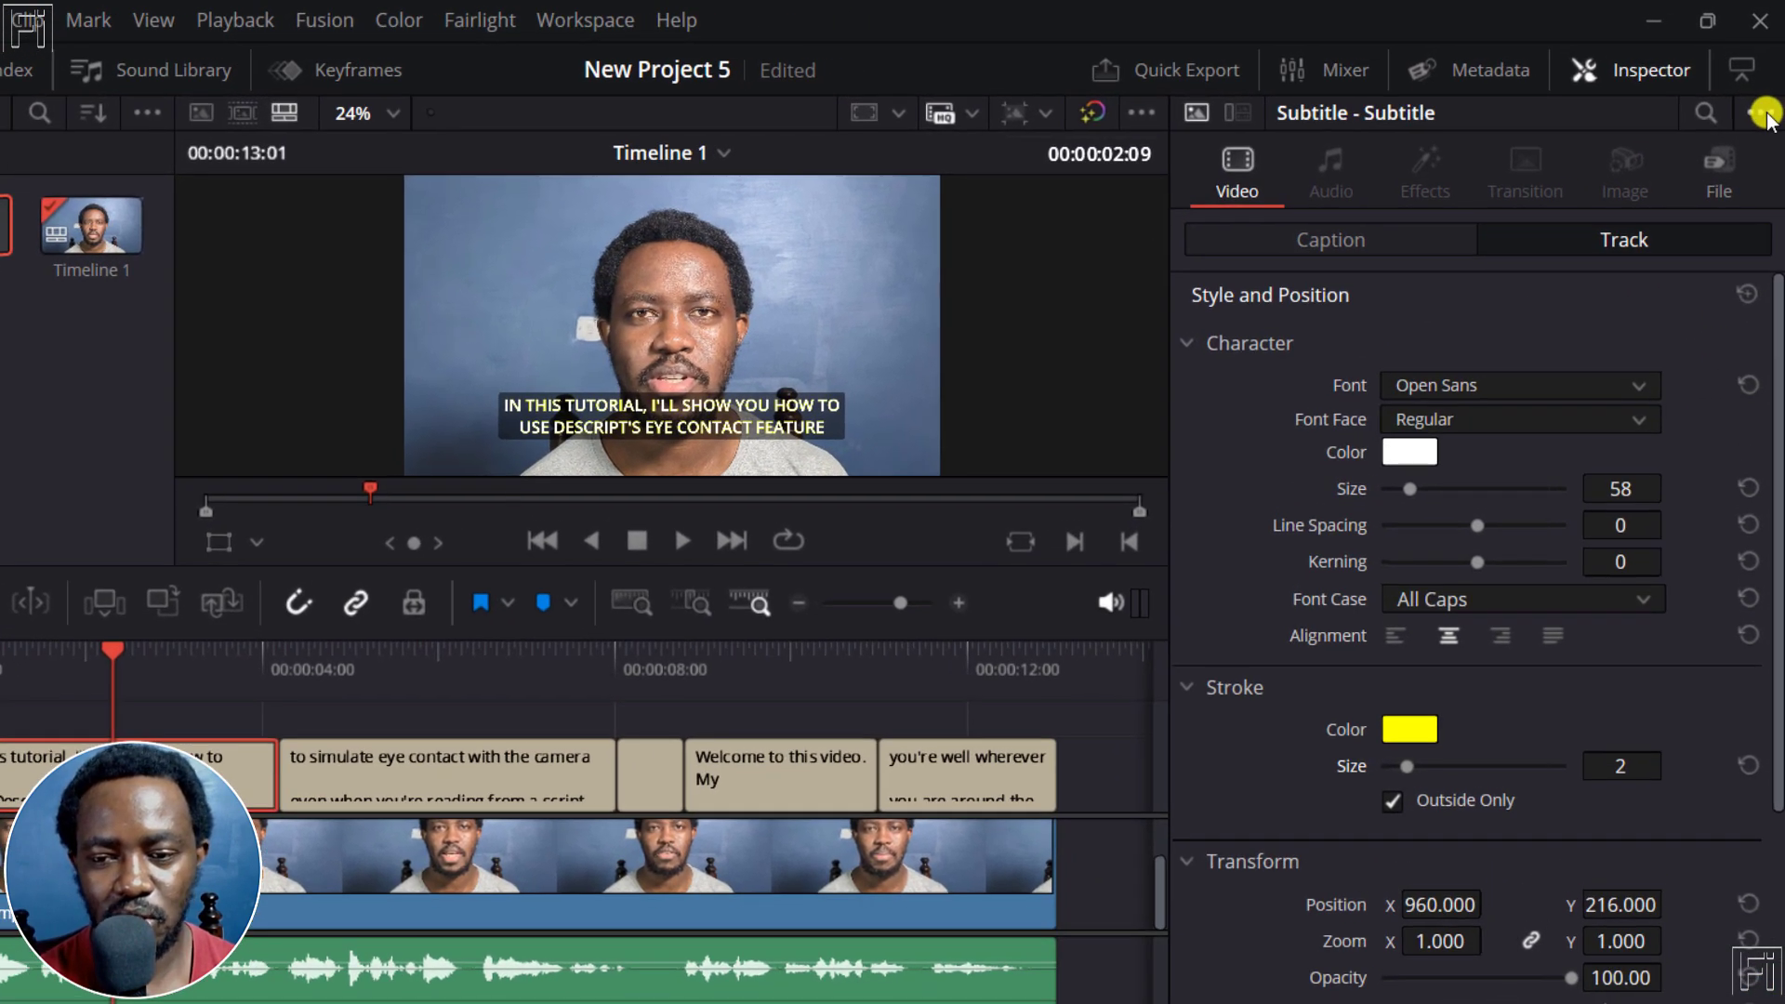
# Save the subtitle track's styling as a preset named "Yellow Stroke with Background - ALL CAPS Social" and check its entry among the presets.
pyautogui.click(1762, 115)
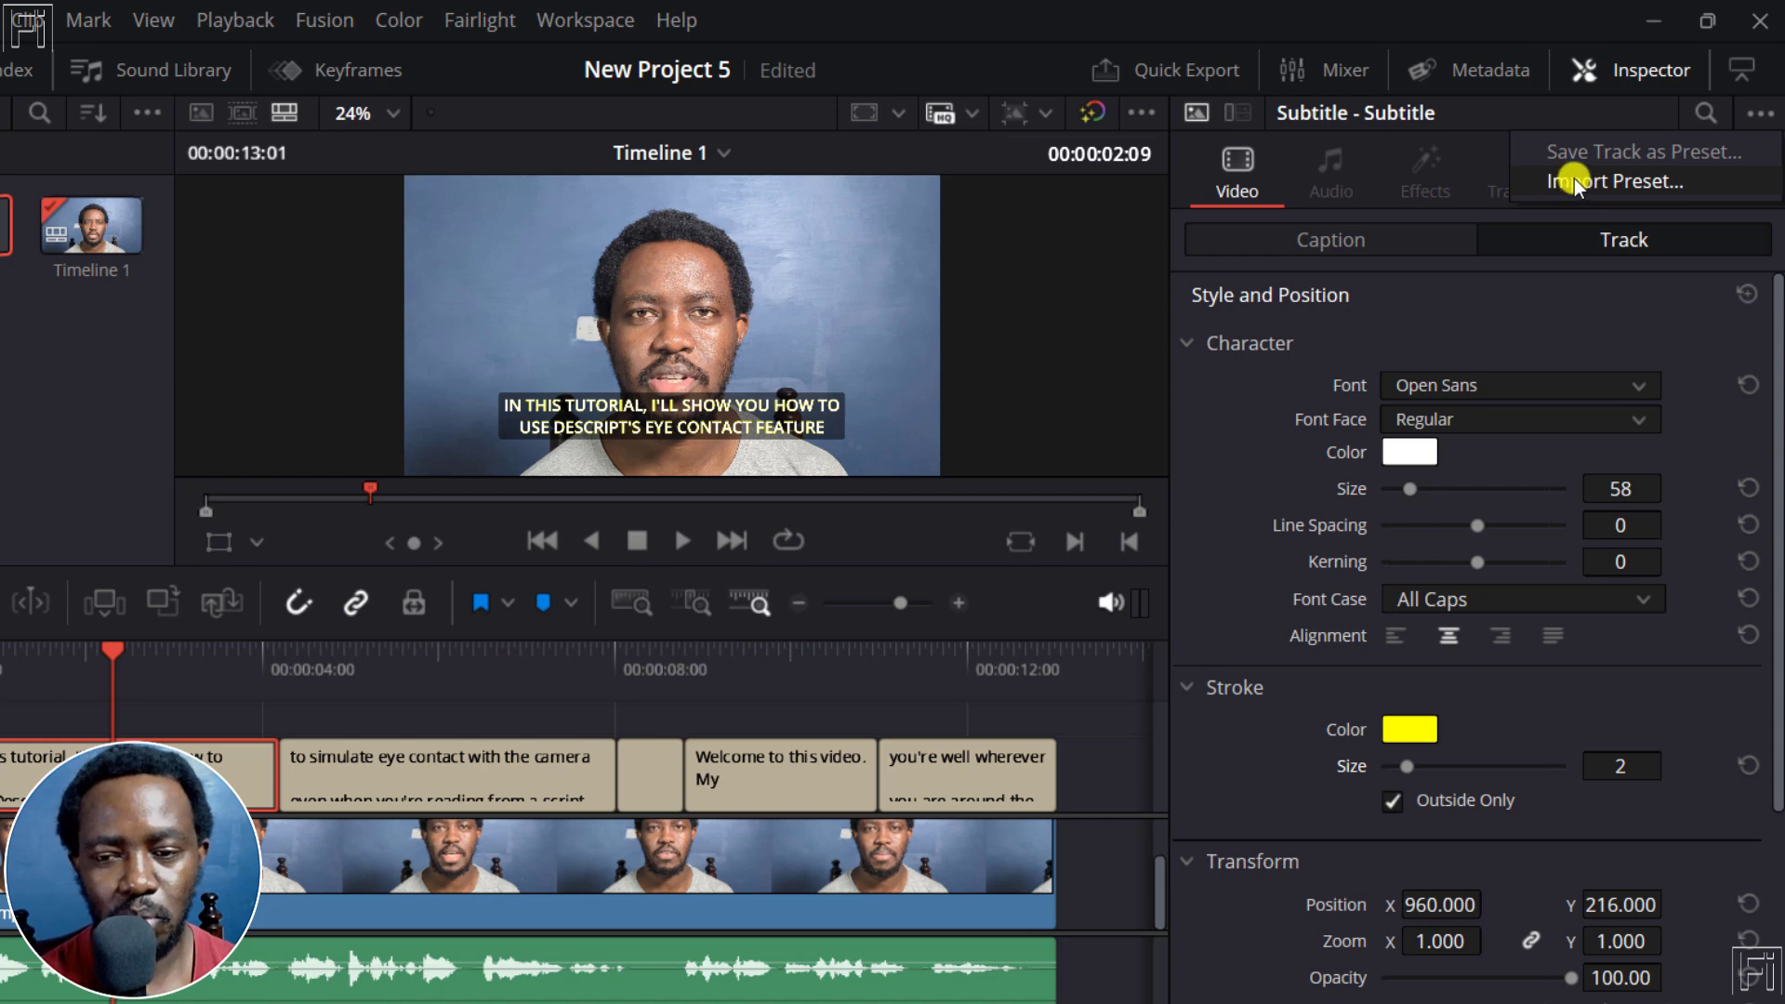
pyautogui.click(1651, 152)
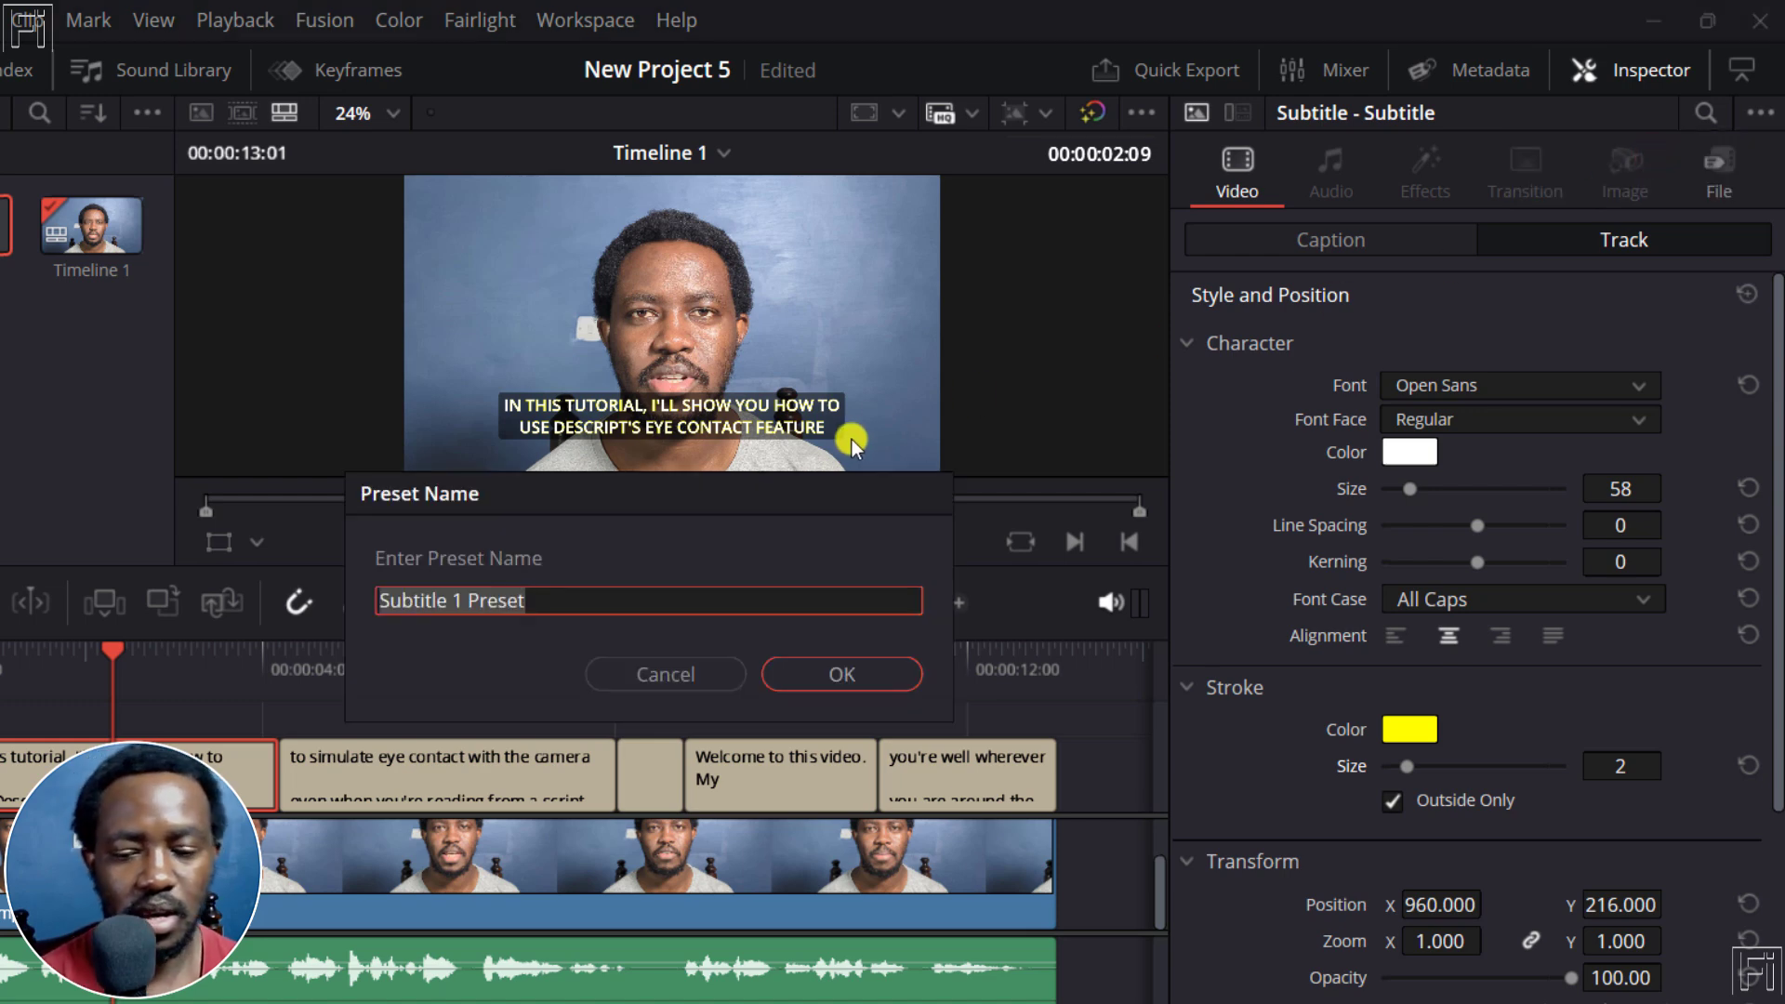
pyautogui.write('Yellow Stroke w')
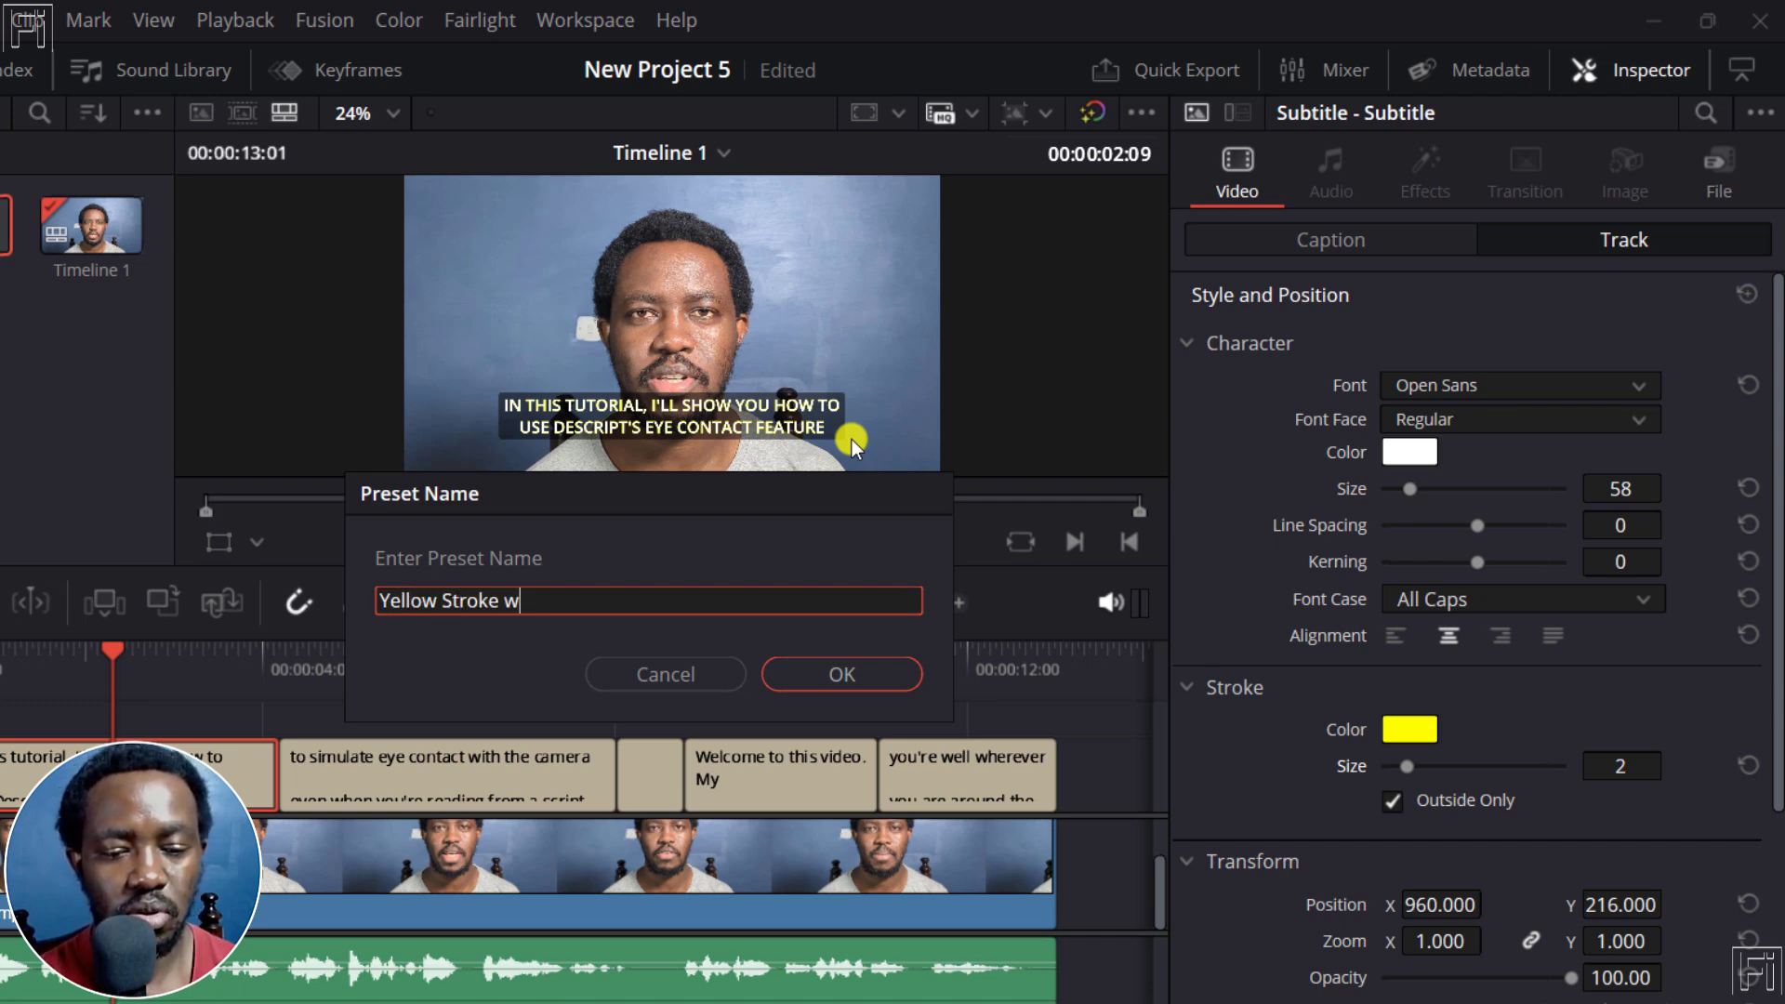
pyautogui.write('ith Backgro')
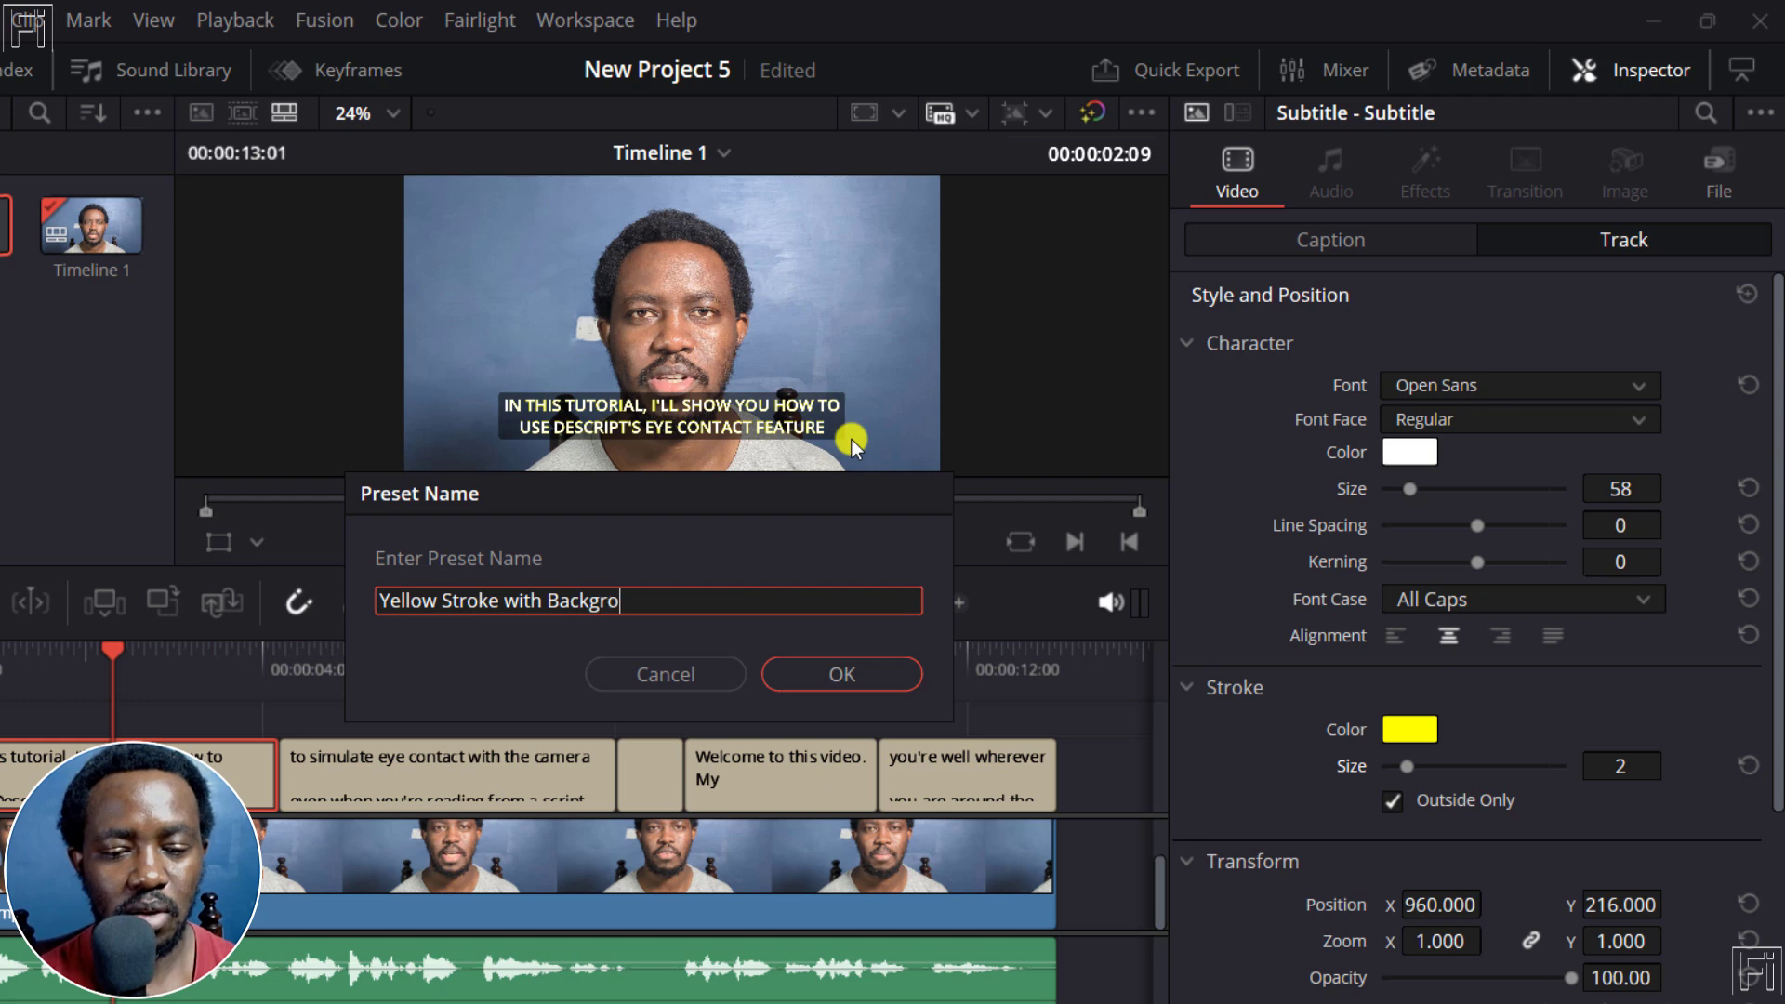
pyautogui.write('und - ALL')
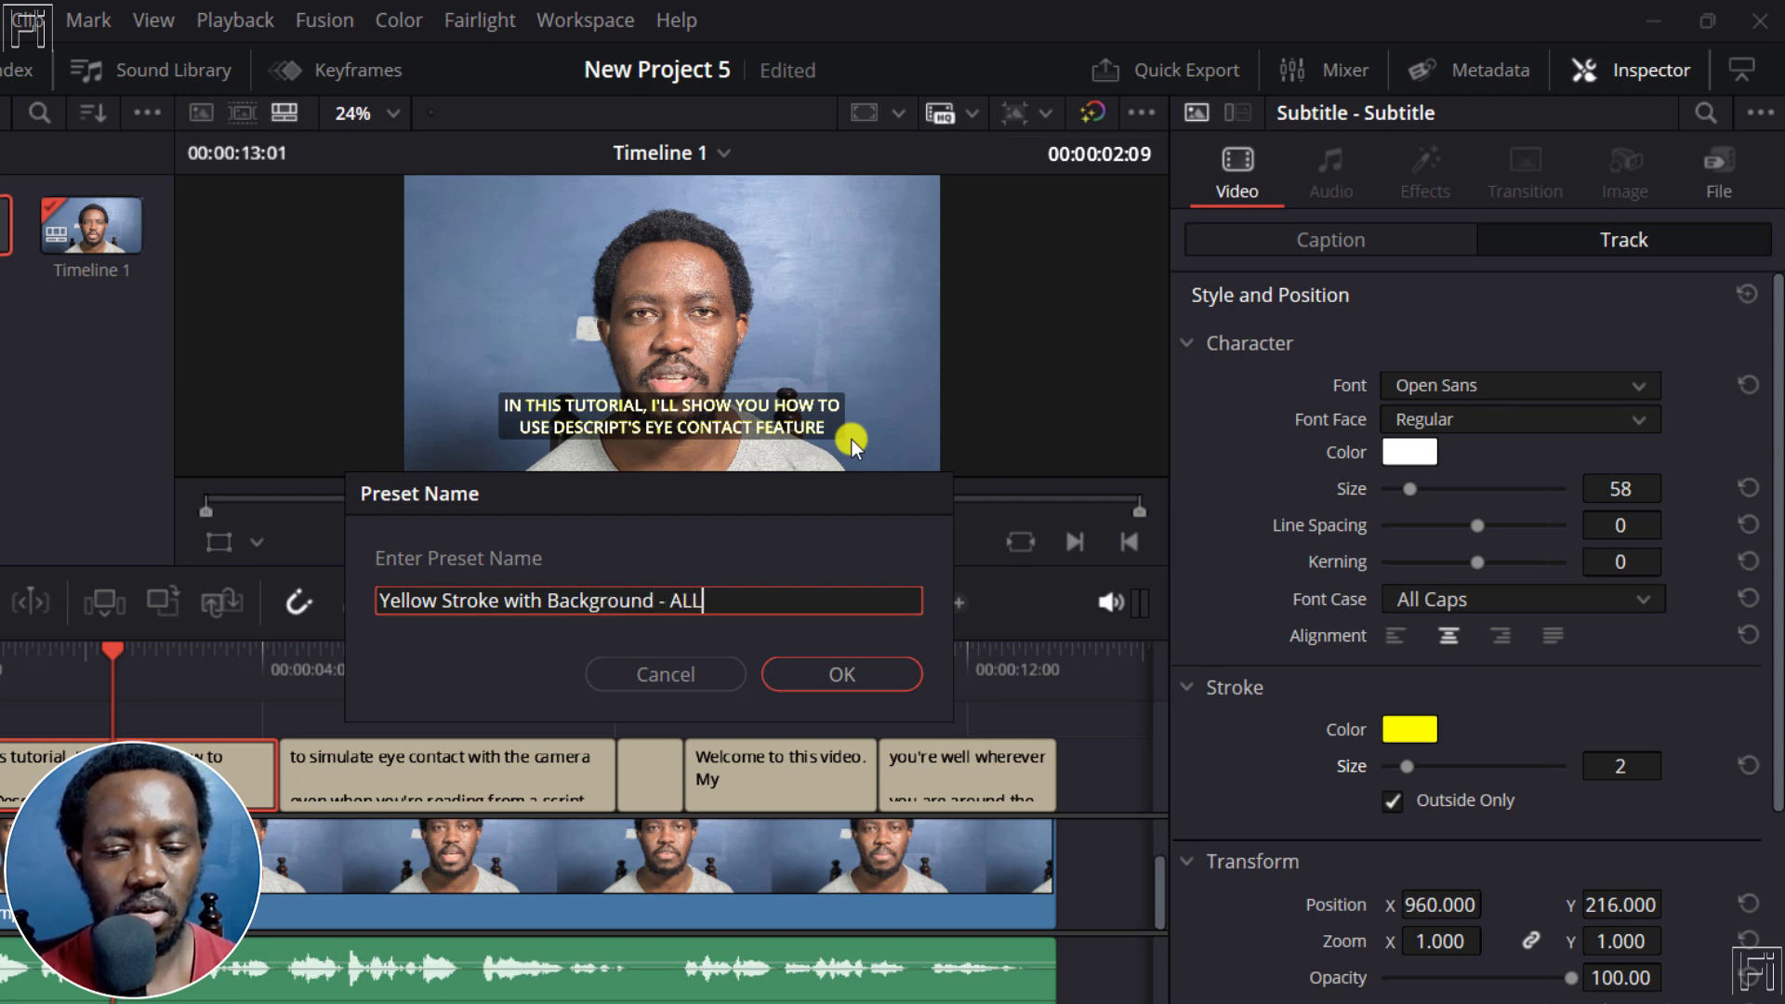
pyautogui.write(' CAPS Social')
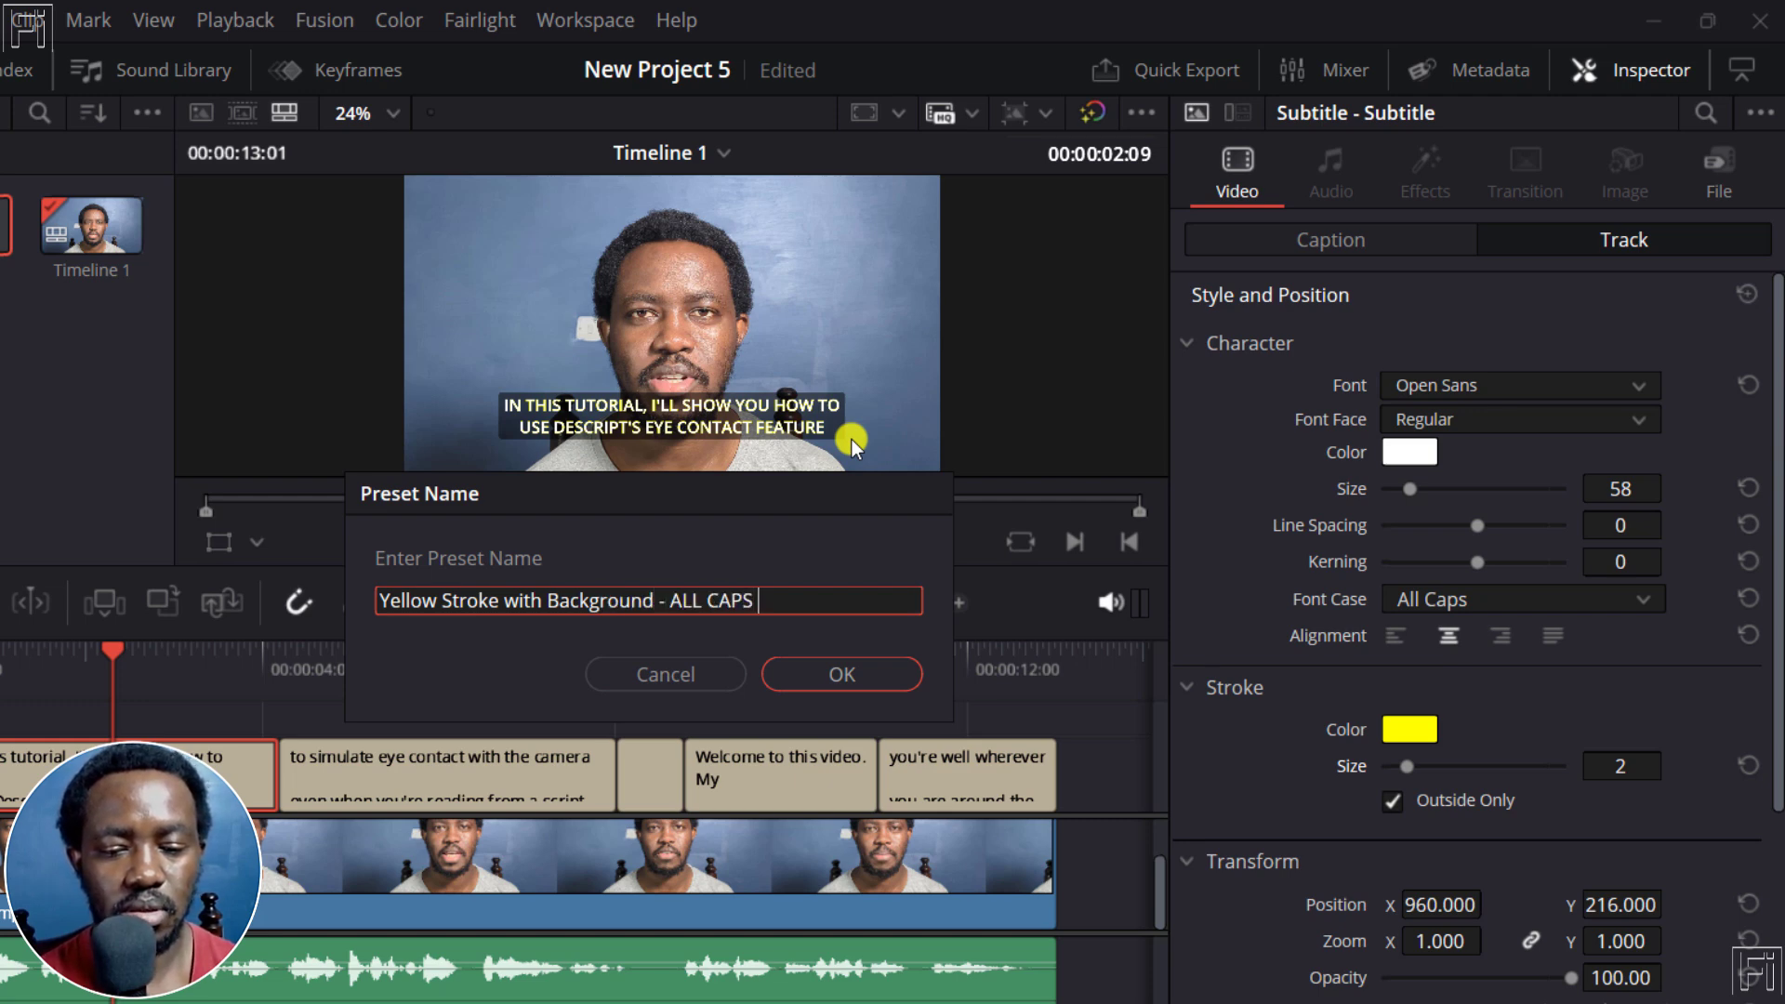
pyautogui.click(872, 677)
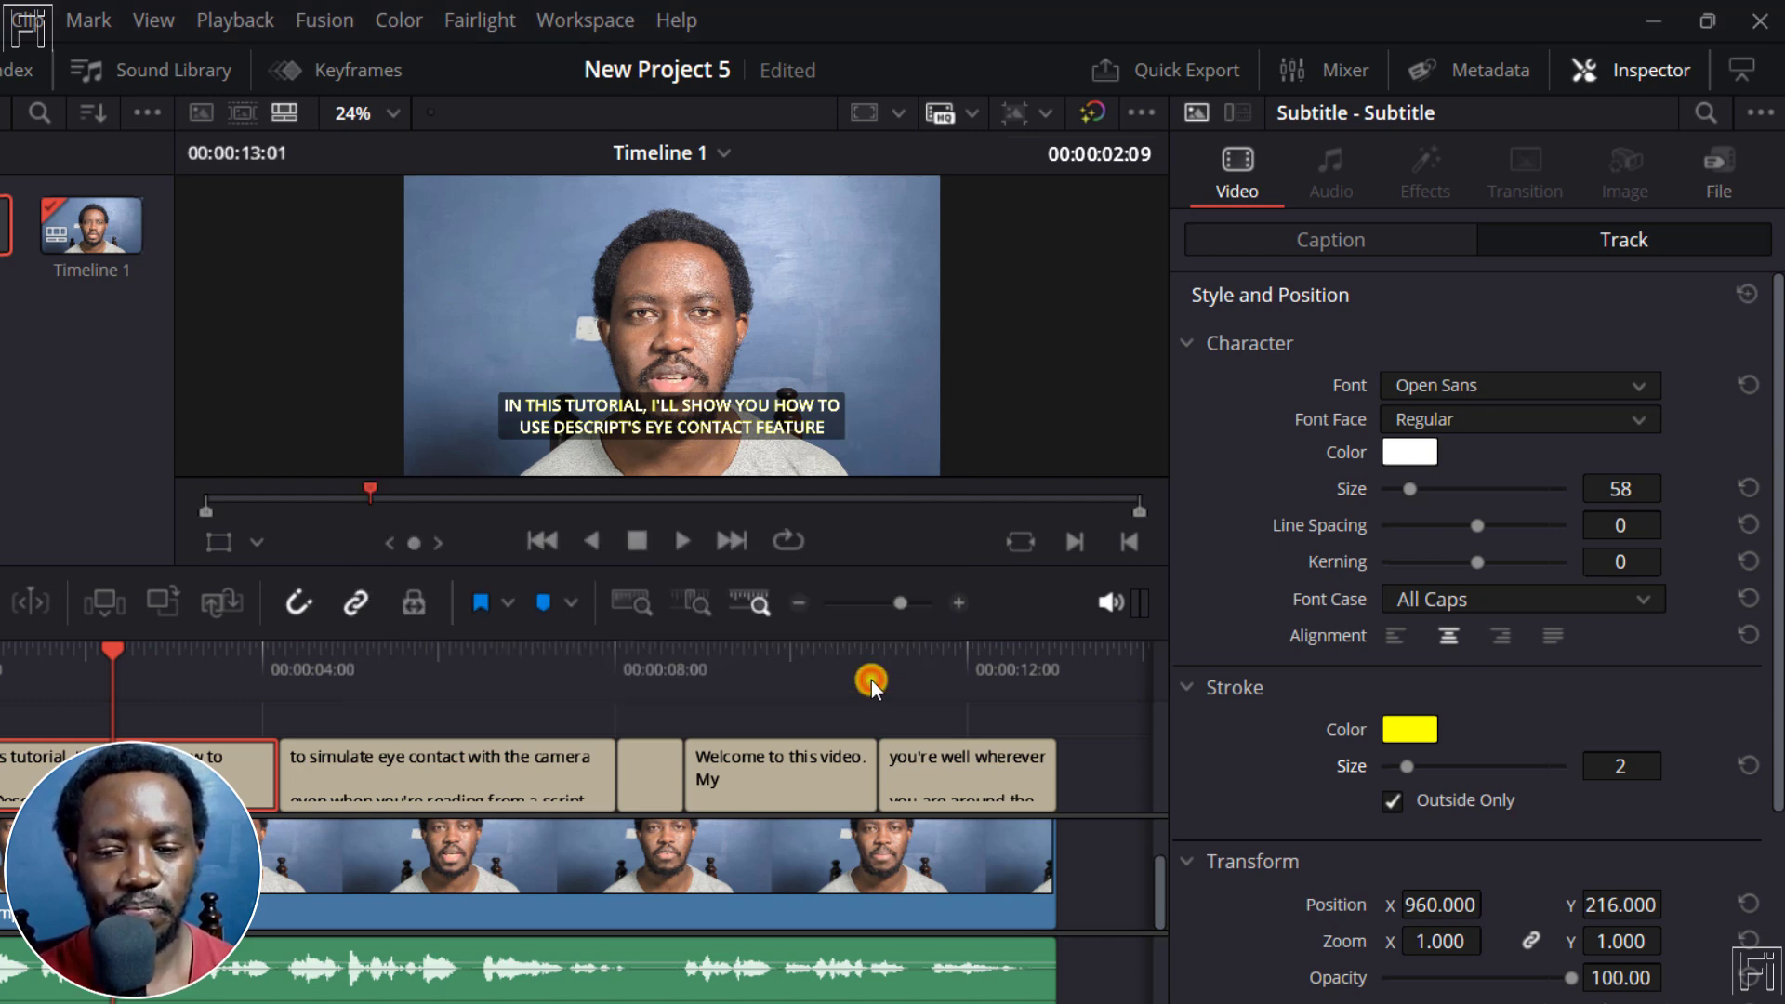
pyautogui.click(1762, 115)
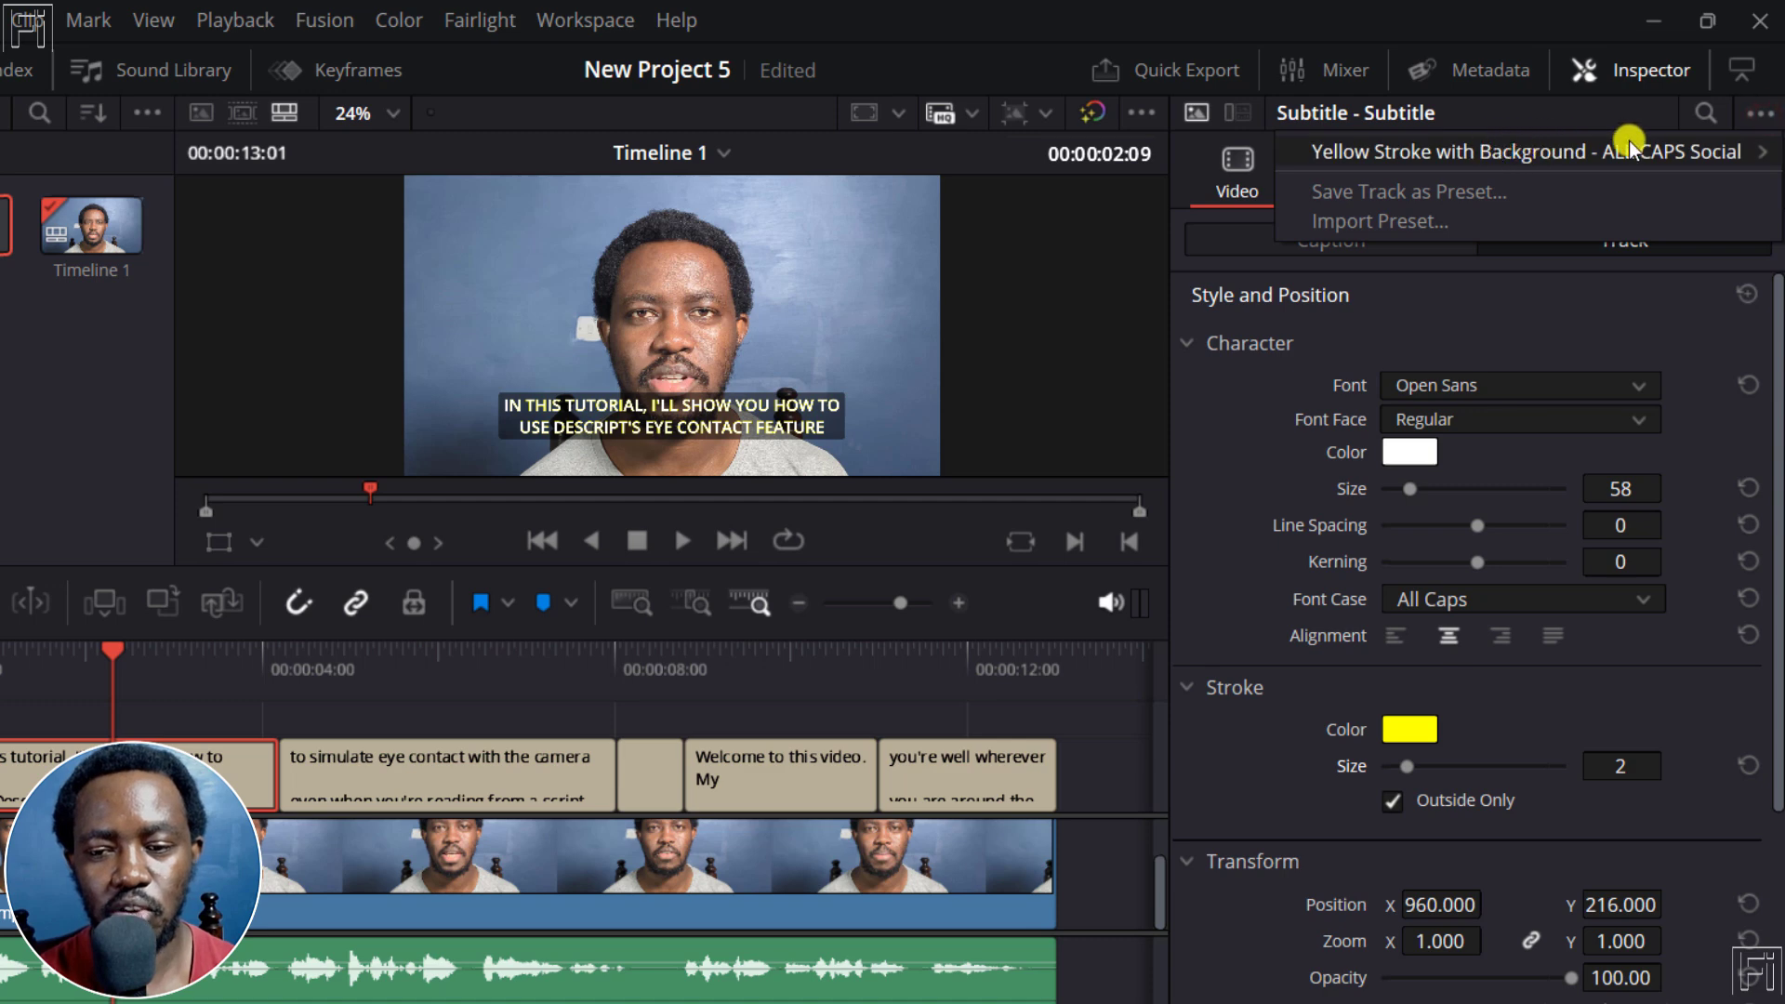
pyautogui.moveTo(1565, 140)
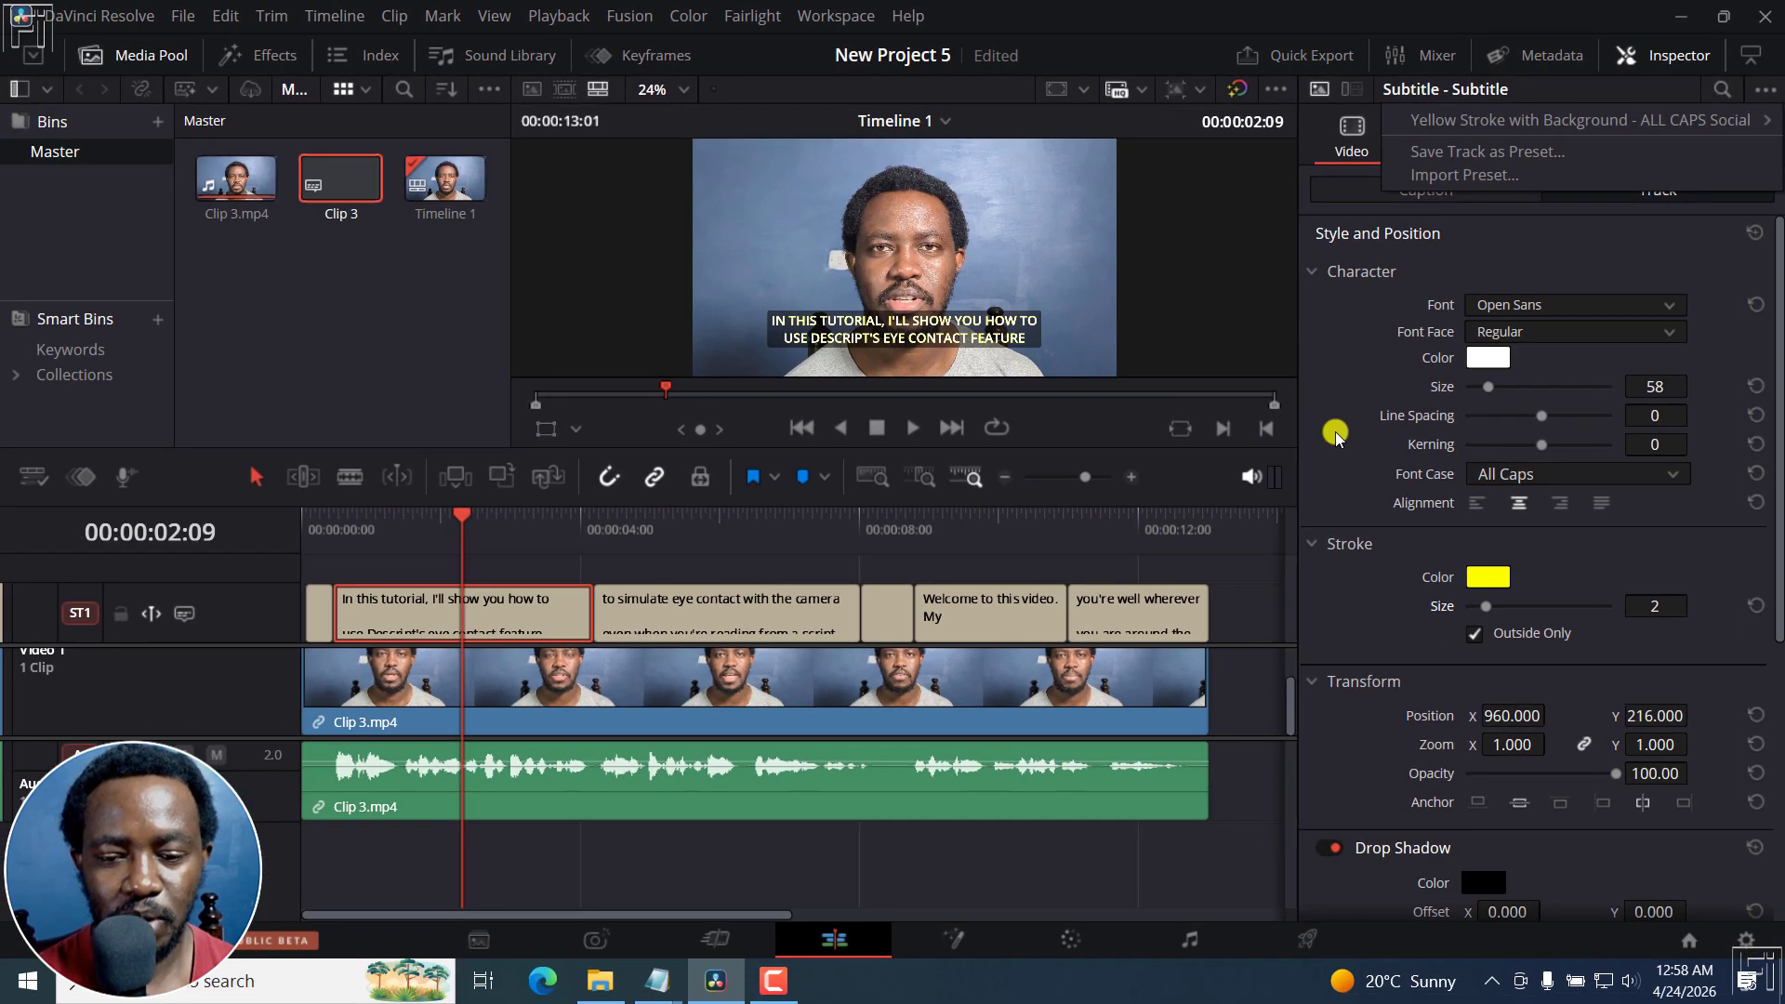
pyautogui.click(1153, 728)
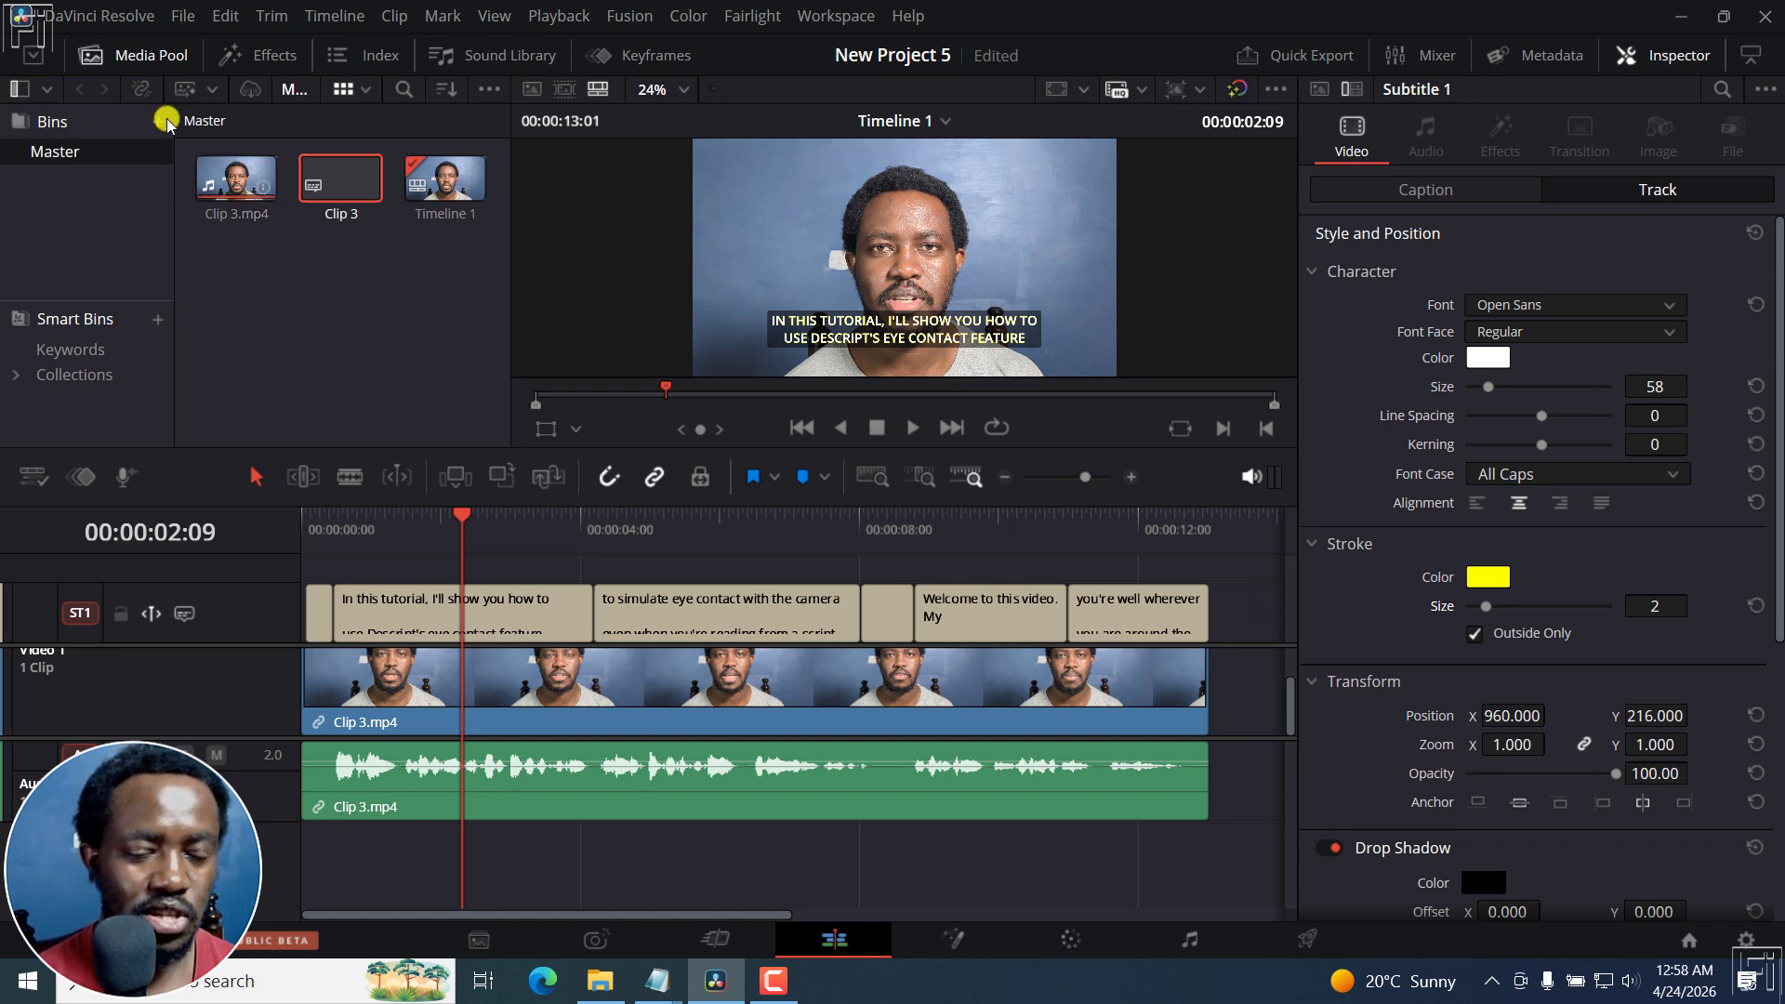
# Create a new, empty project in place of the current one.
pyautogui.click(173, 23)
pyautogui.click(228, 42)
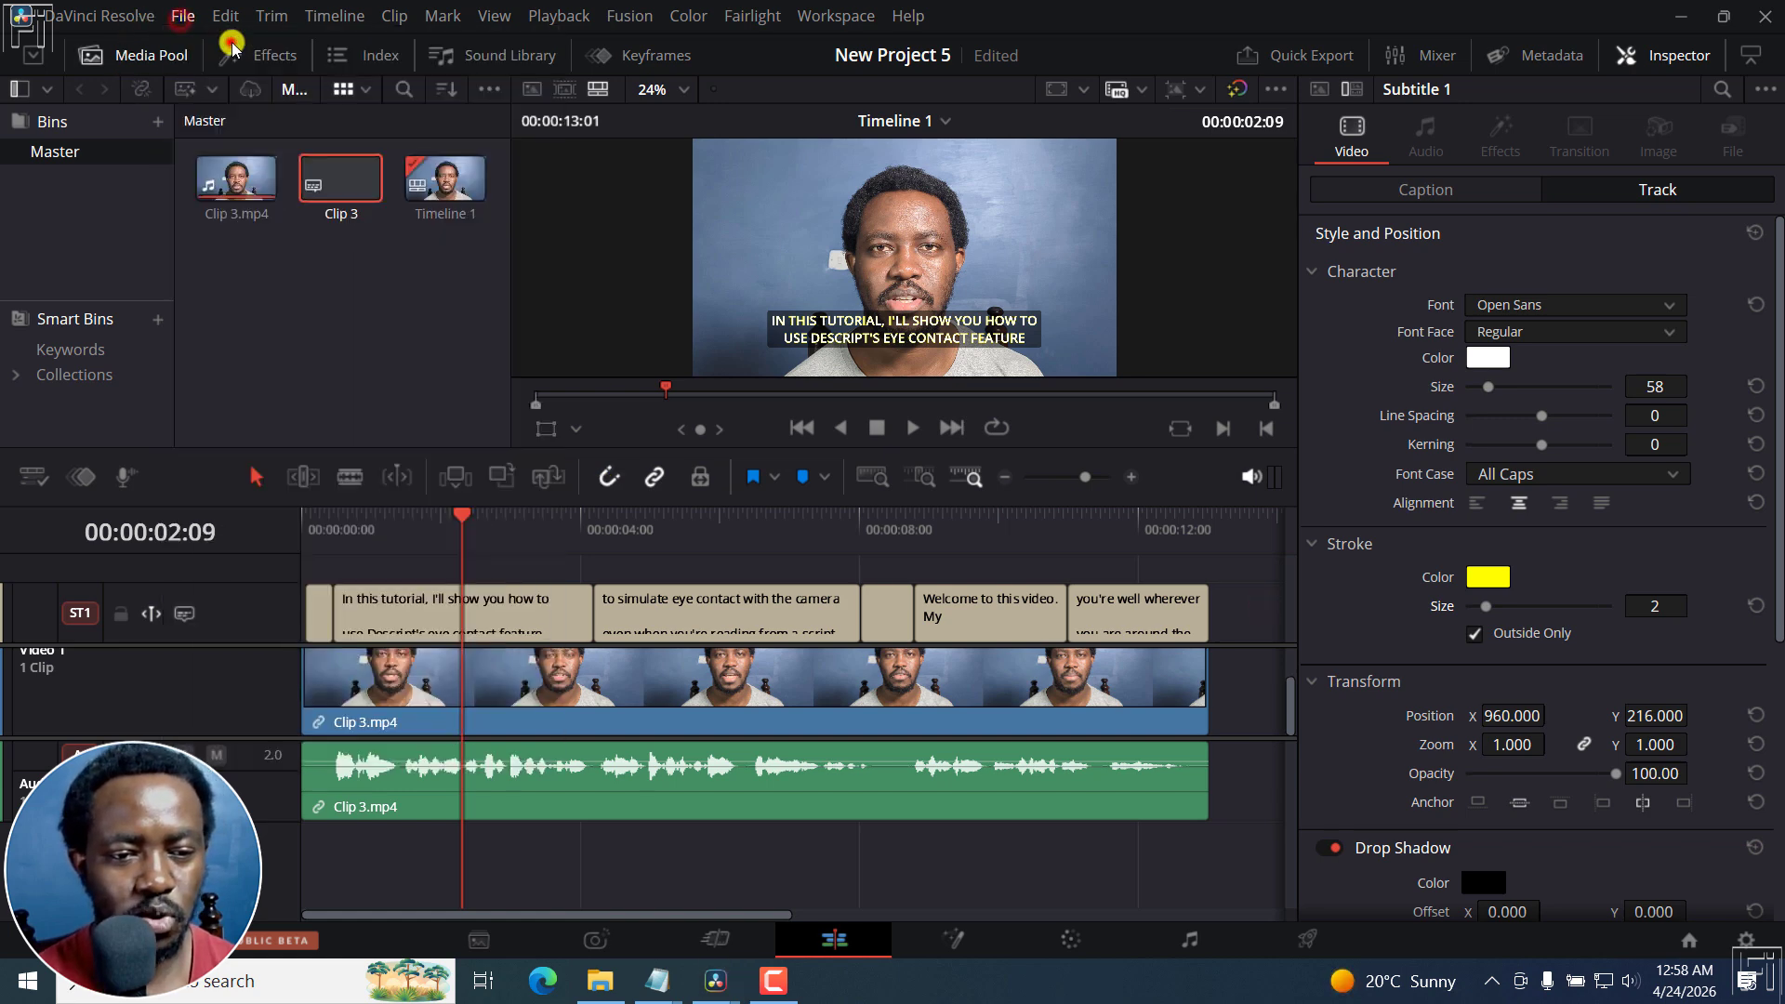
pyautogui.click(1095, 579)
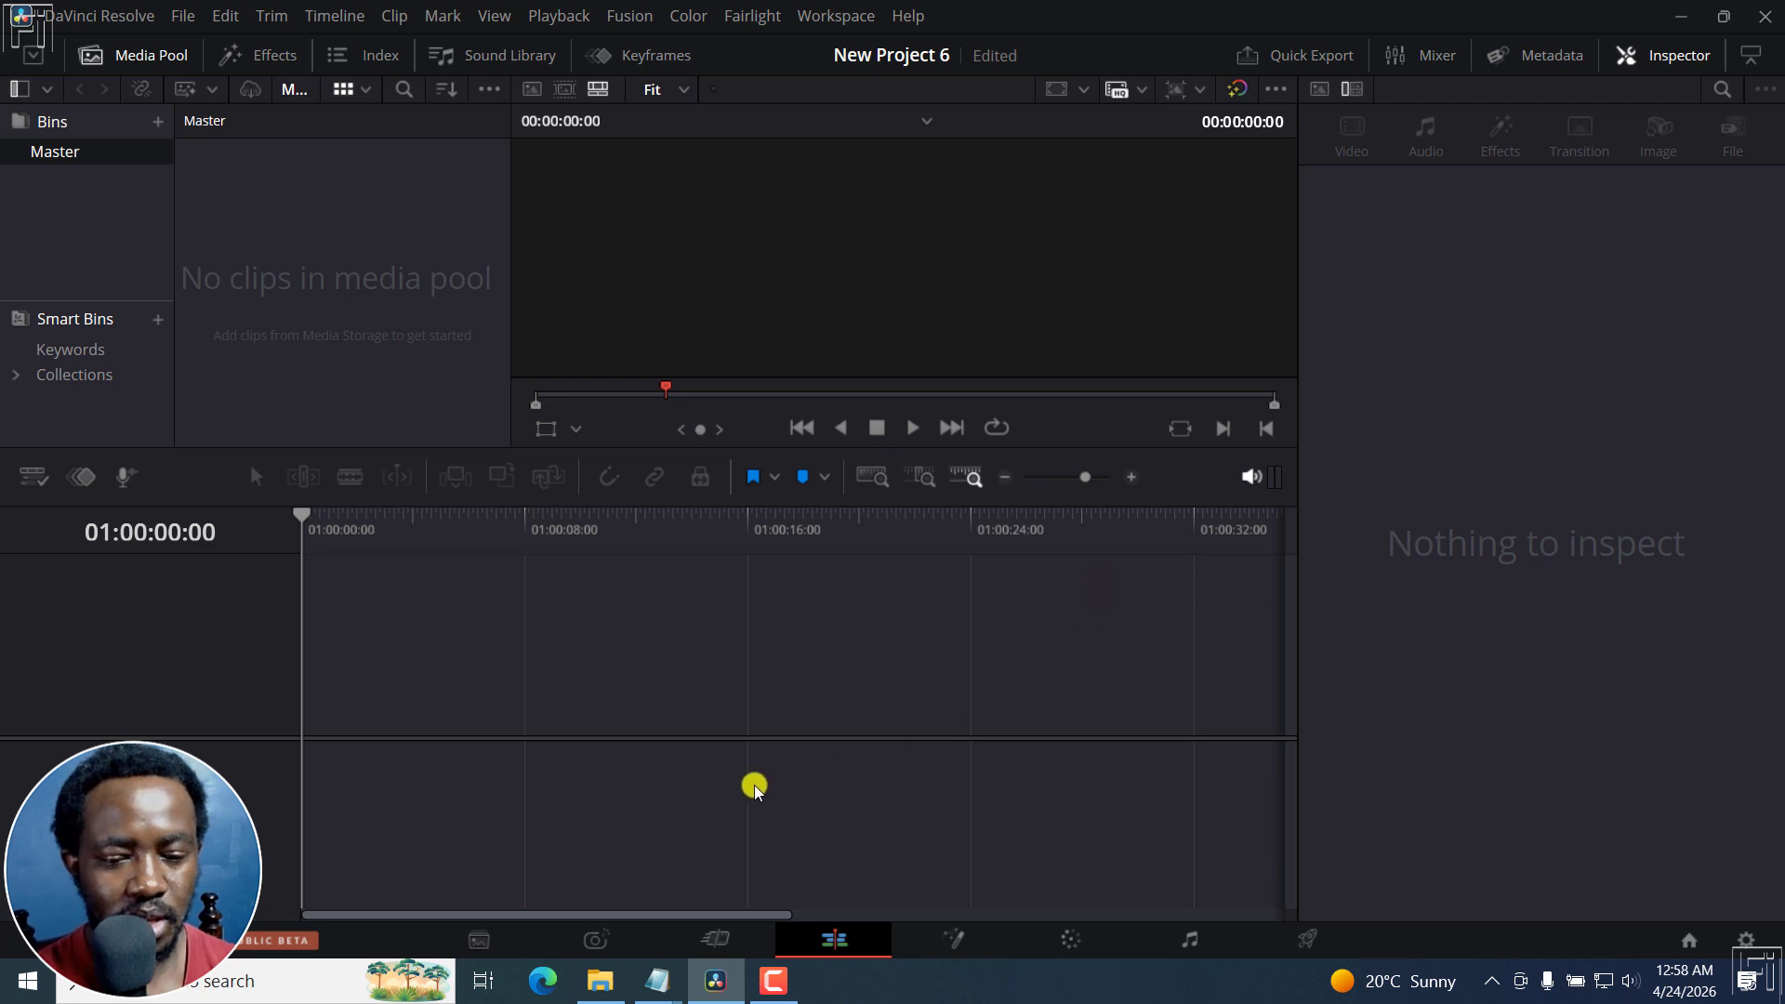
# Import Clip 3.mp4 and Clip 3.srt from the Tutorial Videos folder into the media pool, changing the project frame rate to 30 fps.
pyautogui.click(600, 981)
pyautogui.keyDown('ctrl'); pyautogui.click(851, 399); pyautogui.keyUp('ctrl')
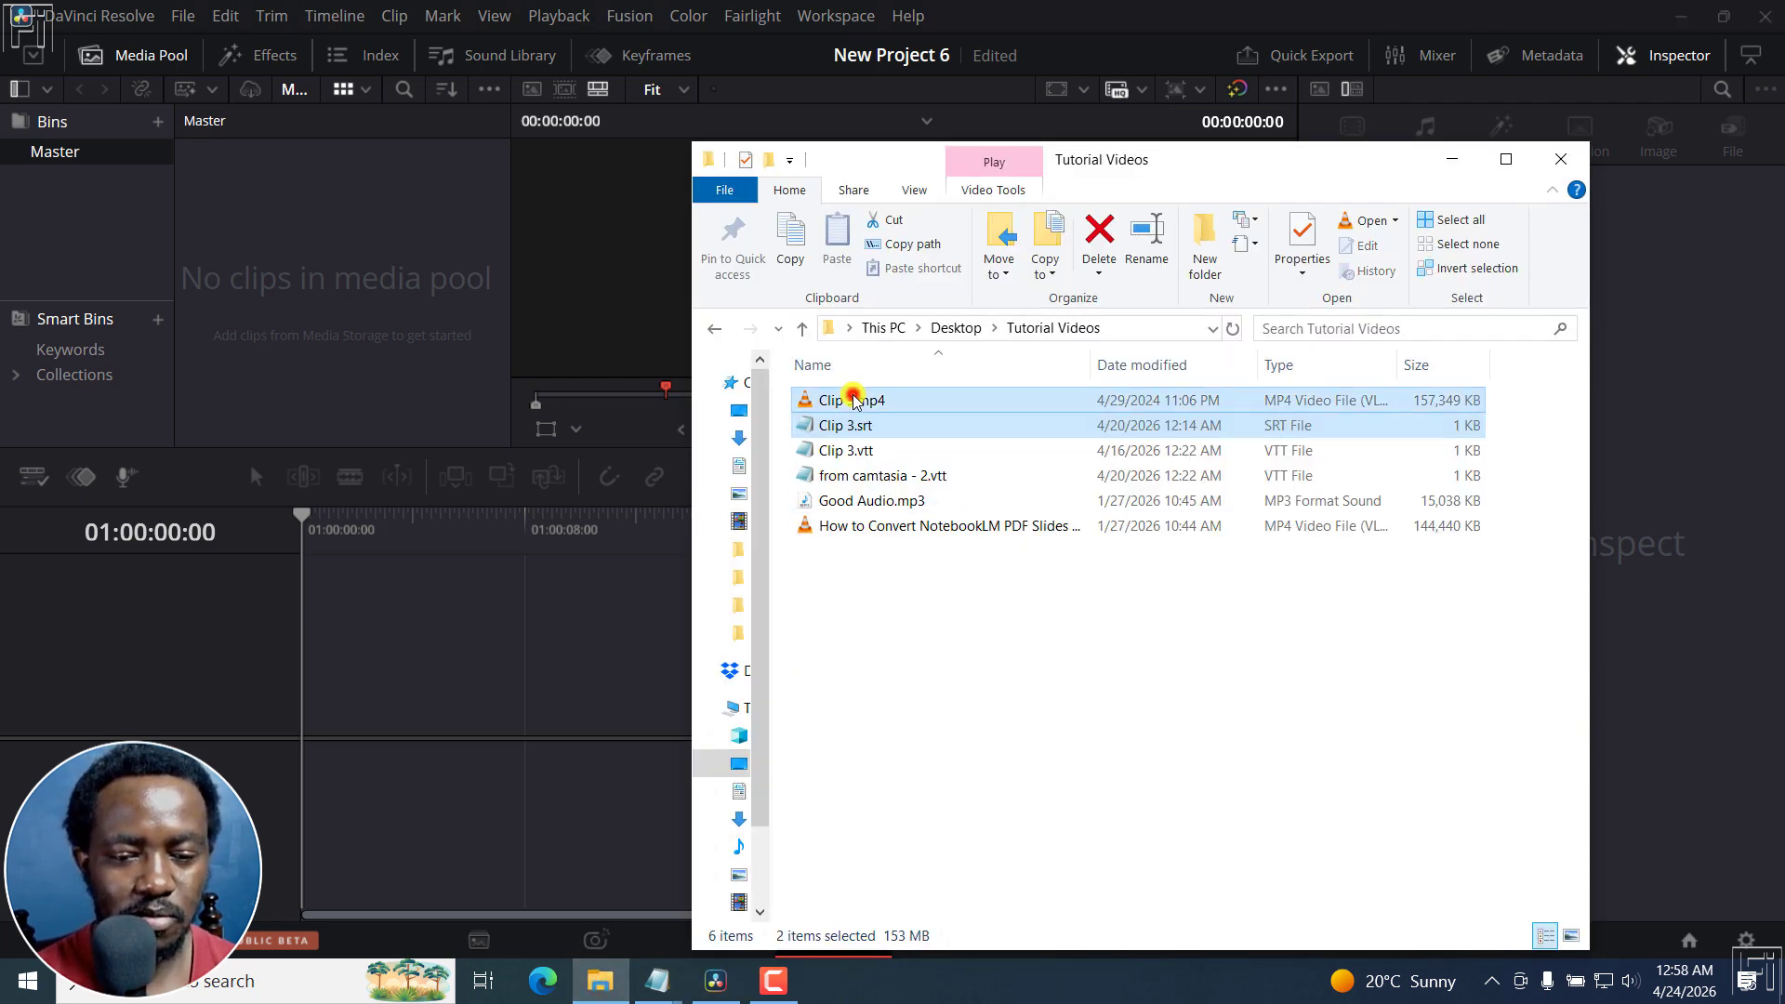
pyautogui.moveTo(851, 400); pyautogui.dragTo(403, 342)
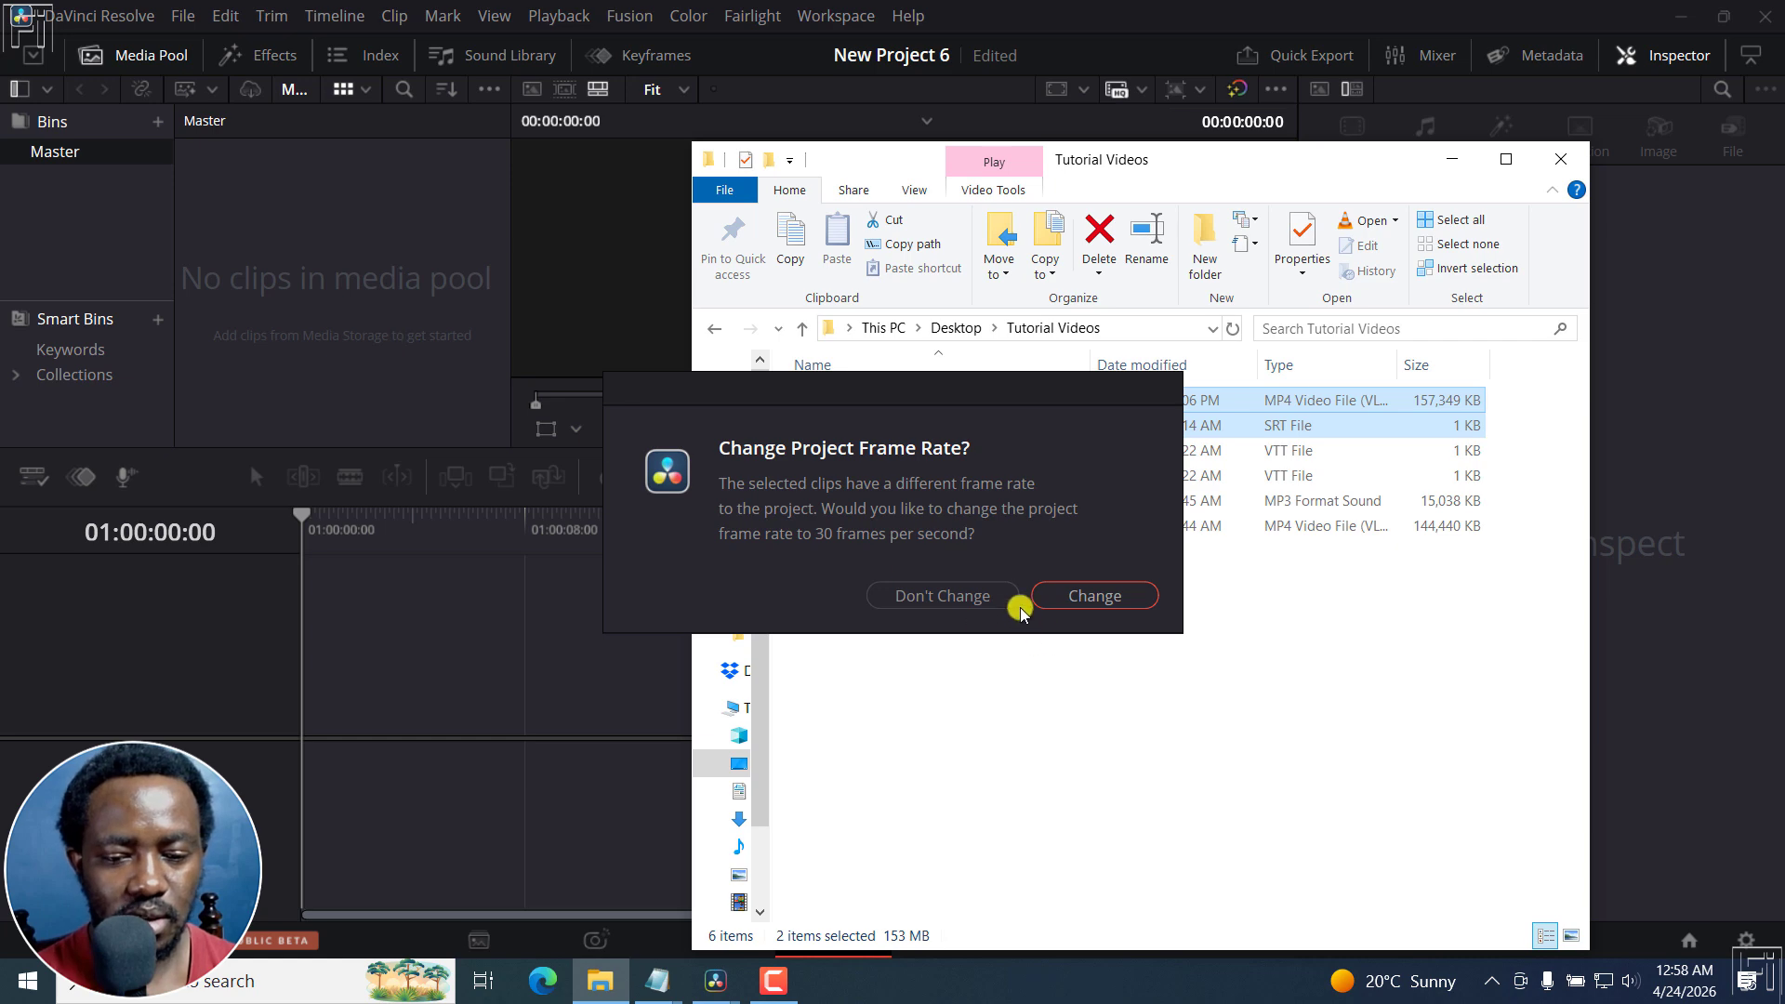
pyautogui.click(1097, 593)
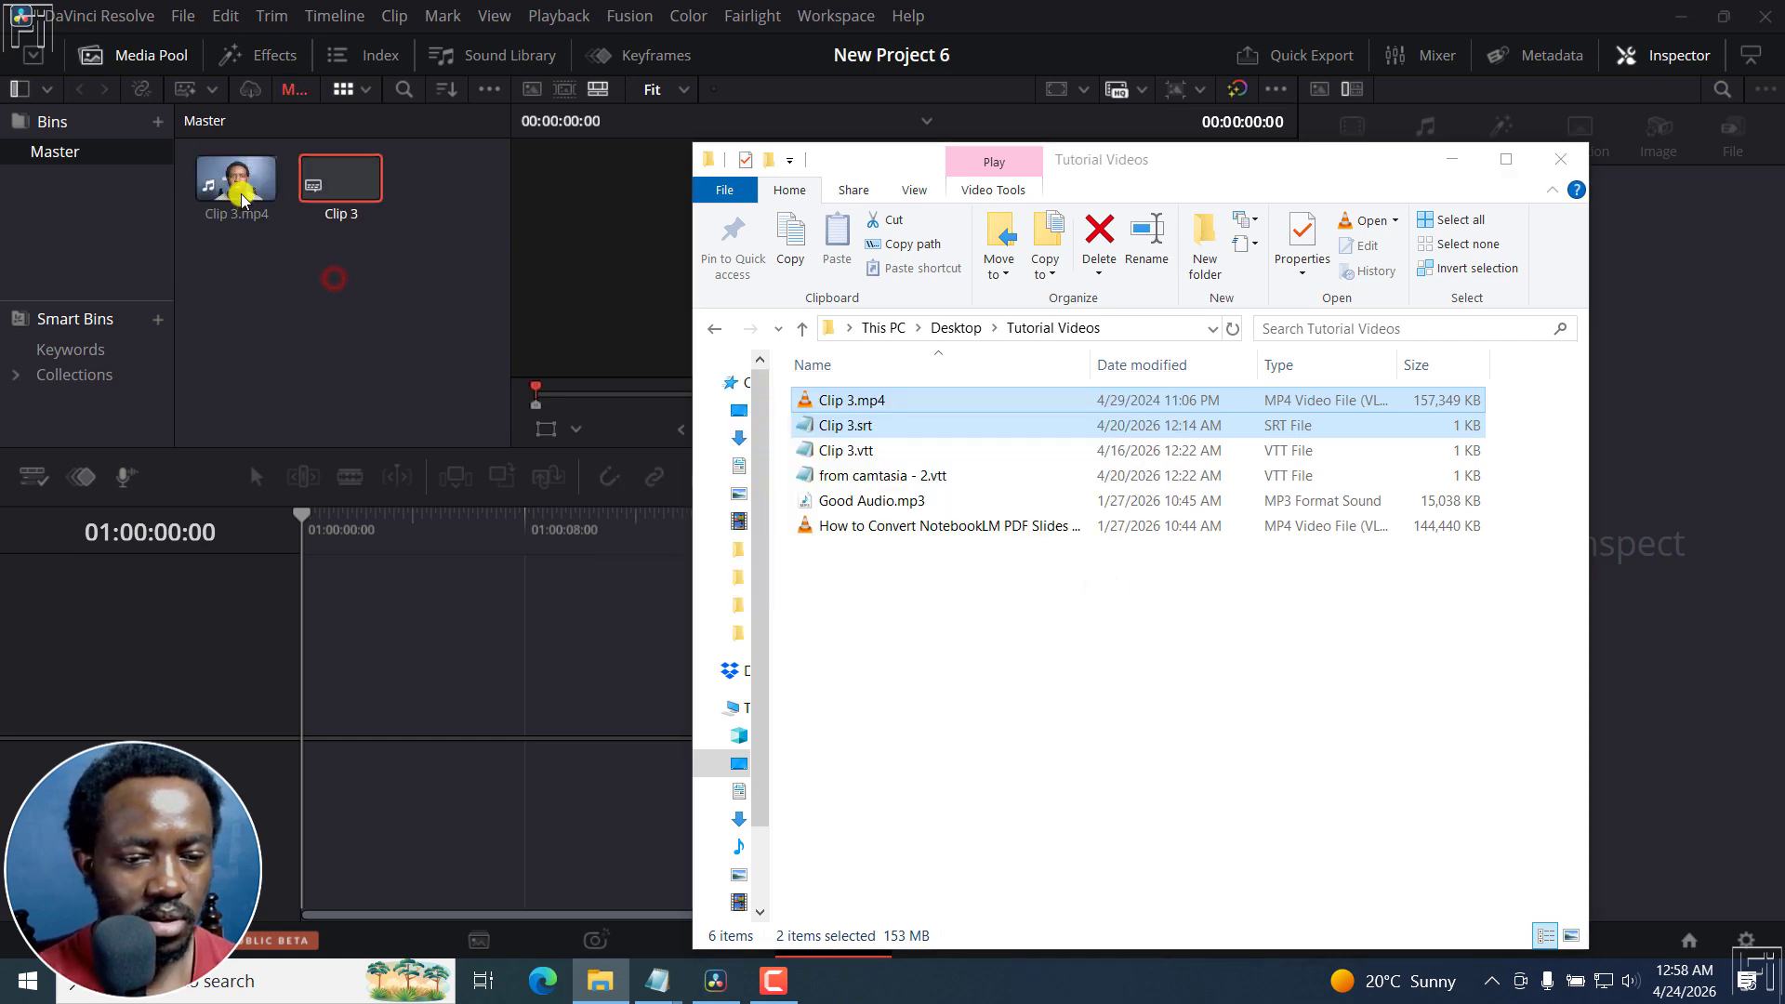
# Create a timeline from Clip 3.mp4 with start timecode 00:00:00:00 and place the Clip 3 subtitles at its beginning above the video.
pyautogui.click(247, 205)
pyautogui.rightClick(233, 190)
pyautogui.click(346, 207)
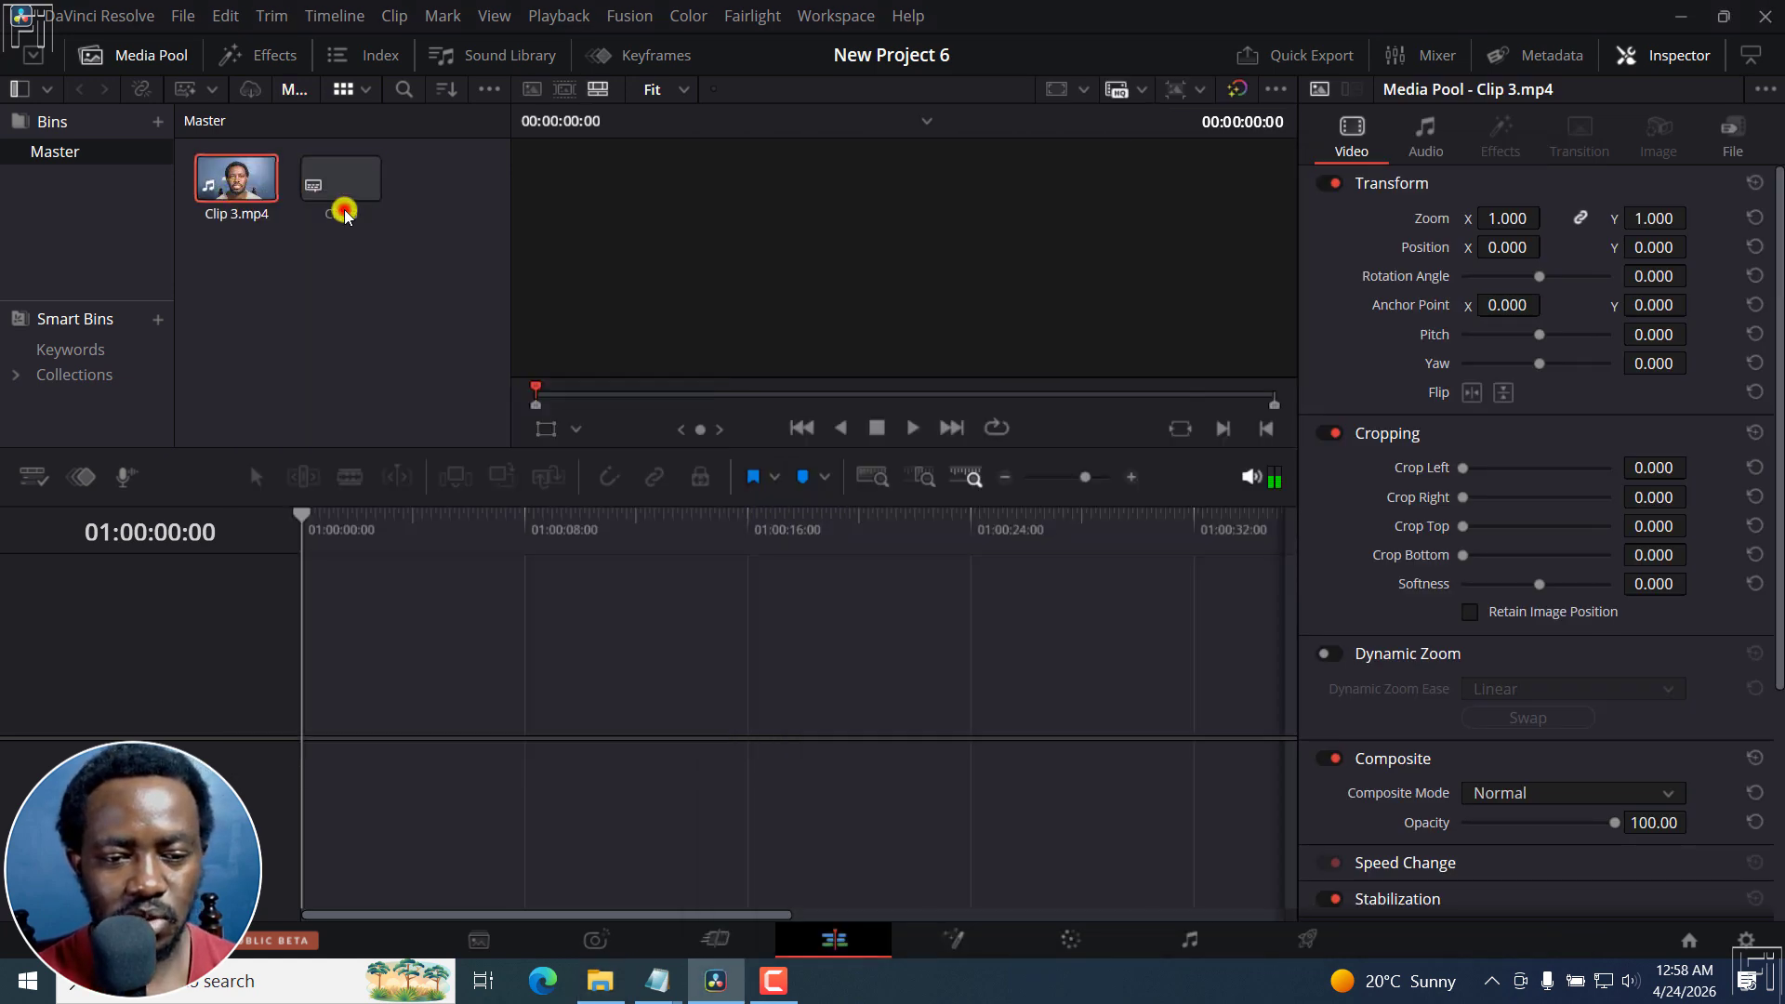
pyautogui.click(845, 381)
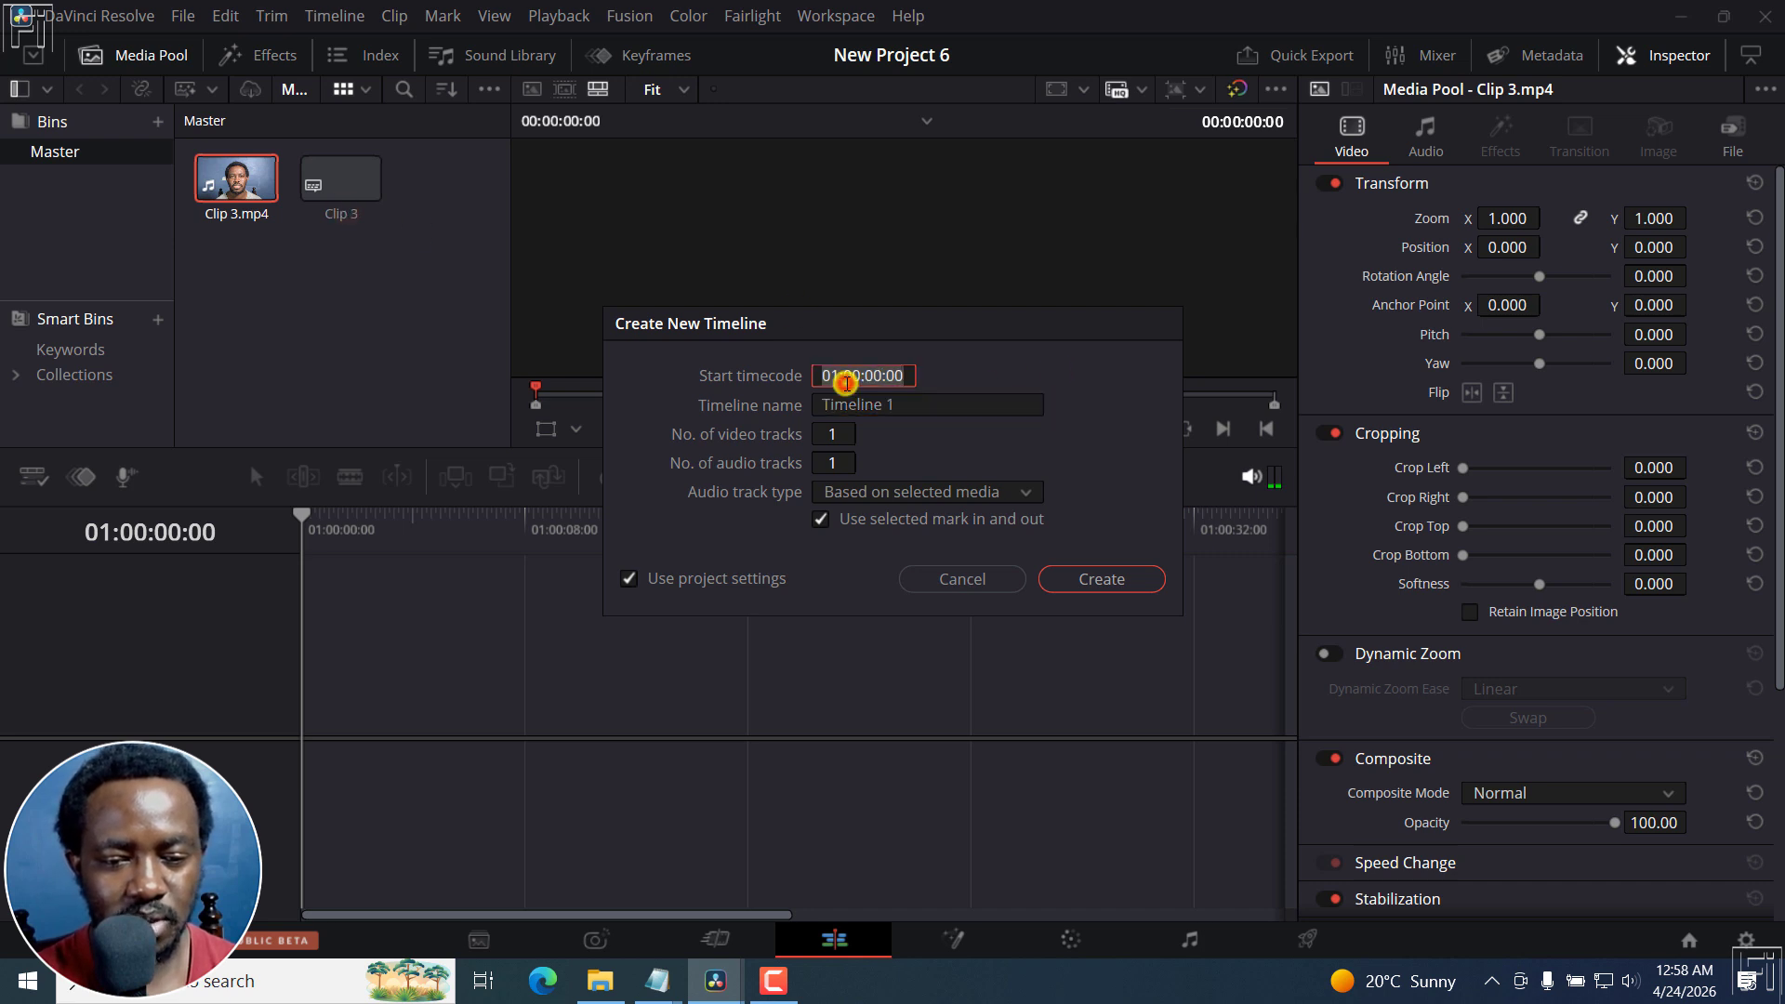
pyautogui.click(847, 384)
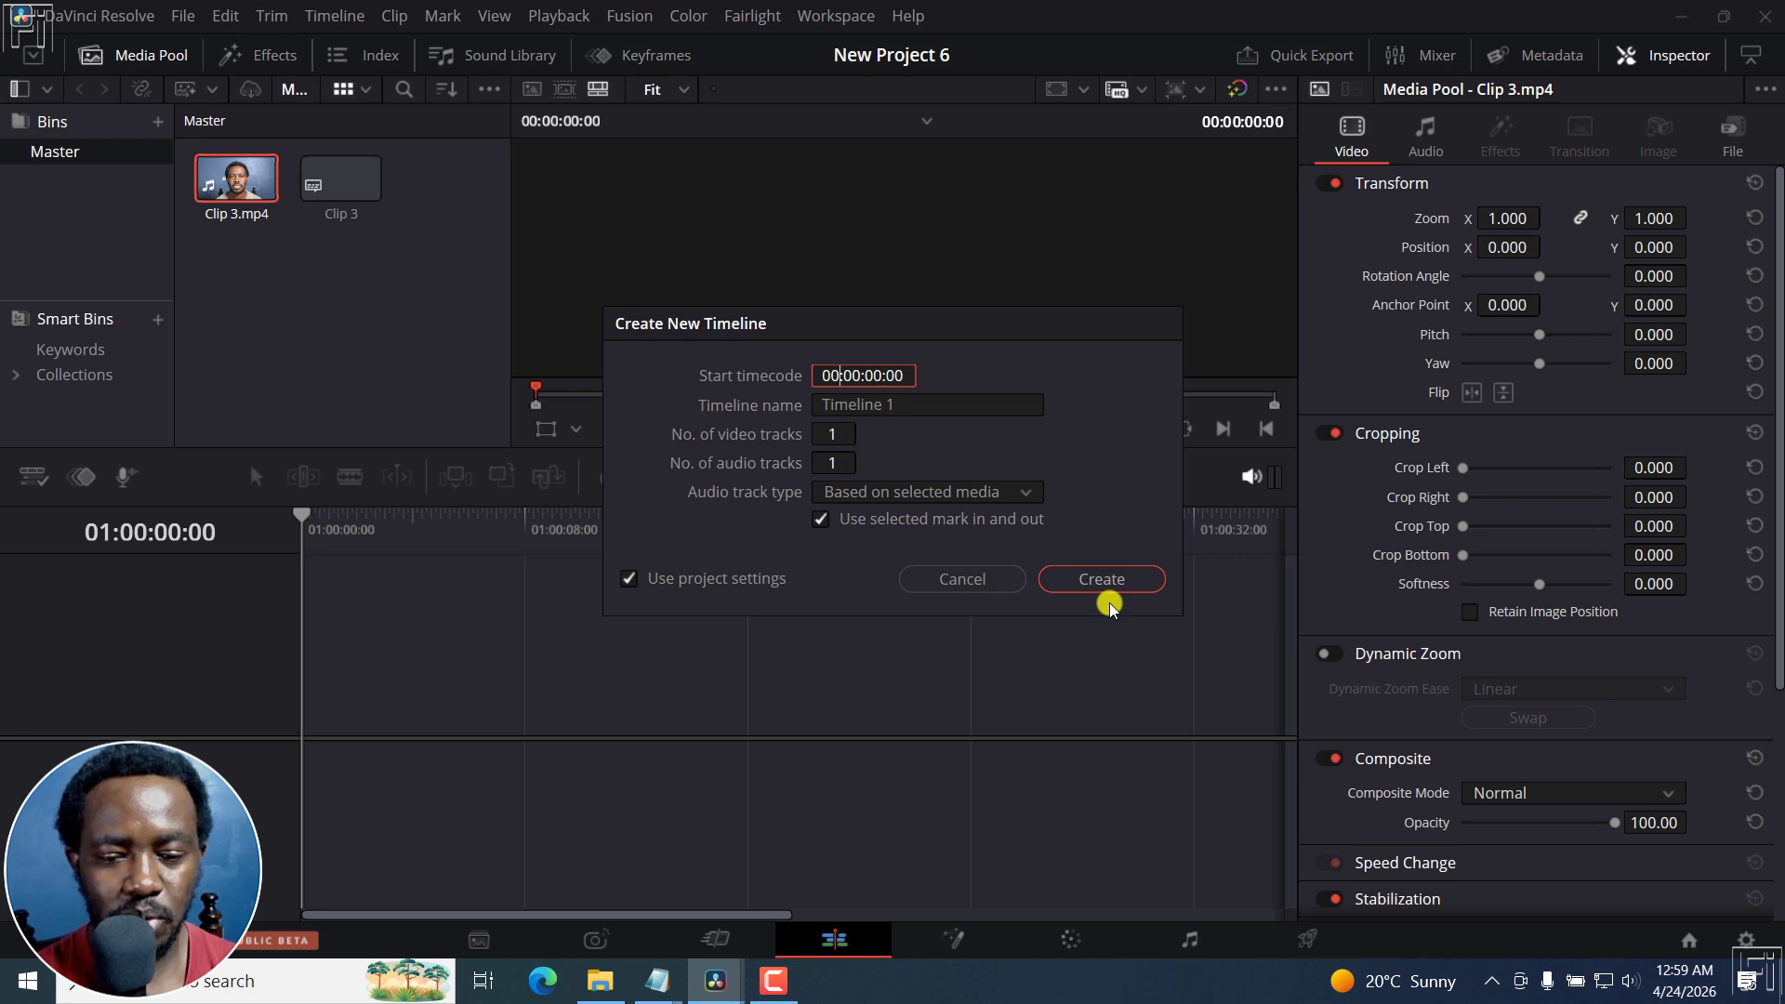
pyautogui.click(1102, 579)
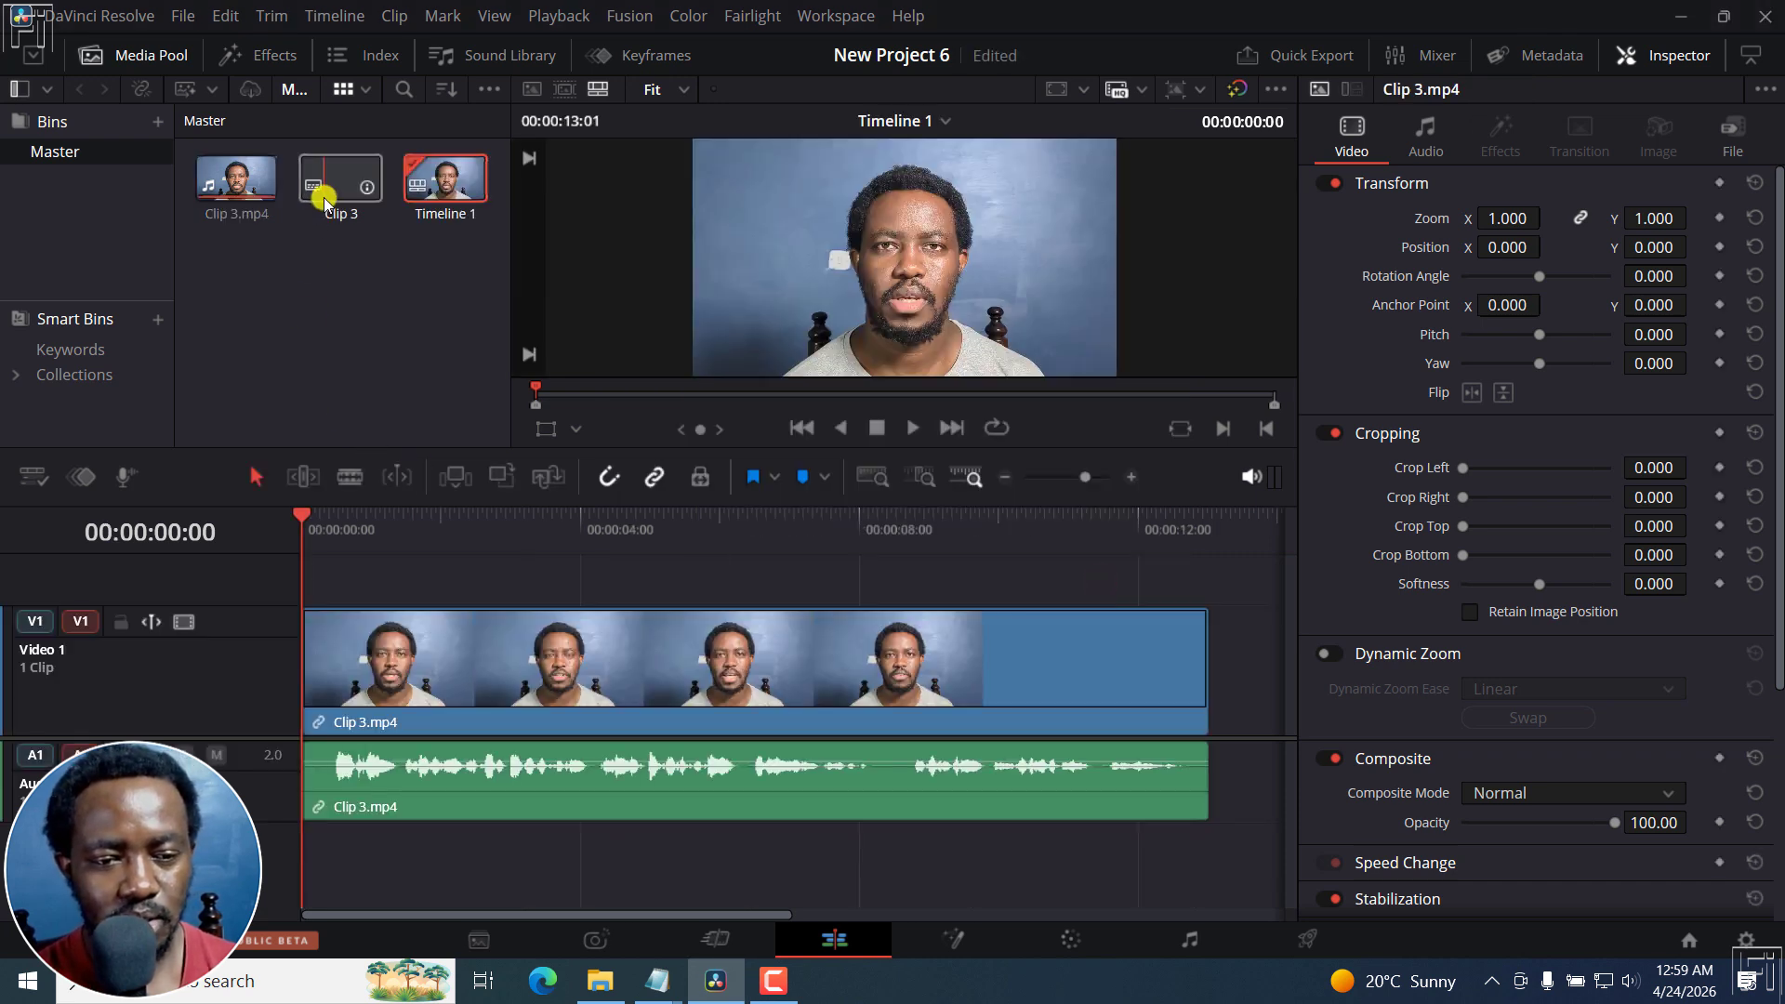
pyautogui.moveTo(327, 189); pyautogui.dragTo(311, 595)
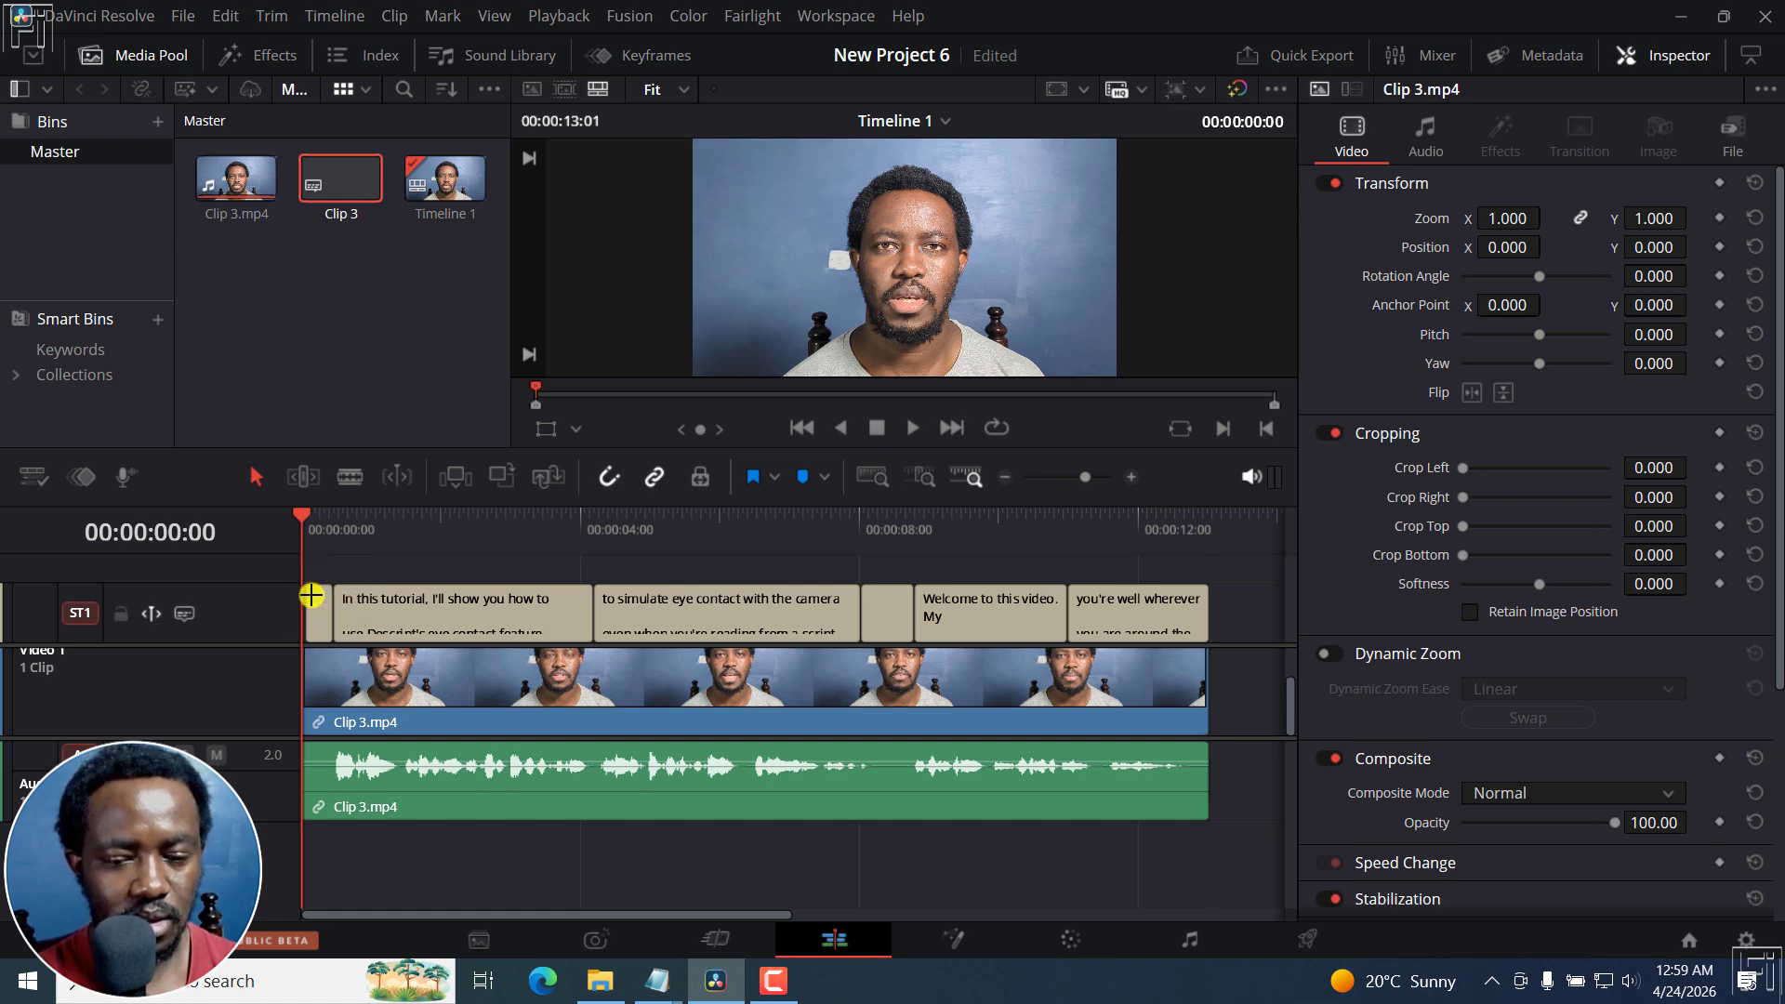
# Load the "Yellow Stroke with Background - ALL CAPS Social" preset onto the subtitle track and preview it at several captions, ending on the first spoken one.
pyautogui.click(1219, 602)
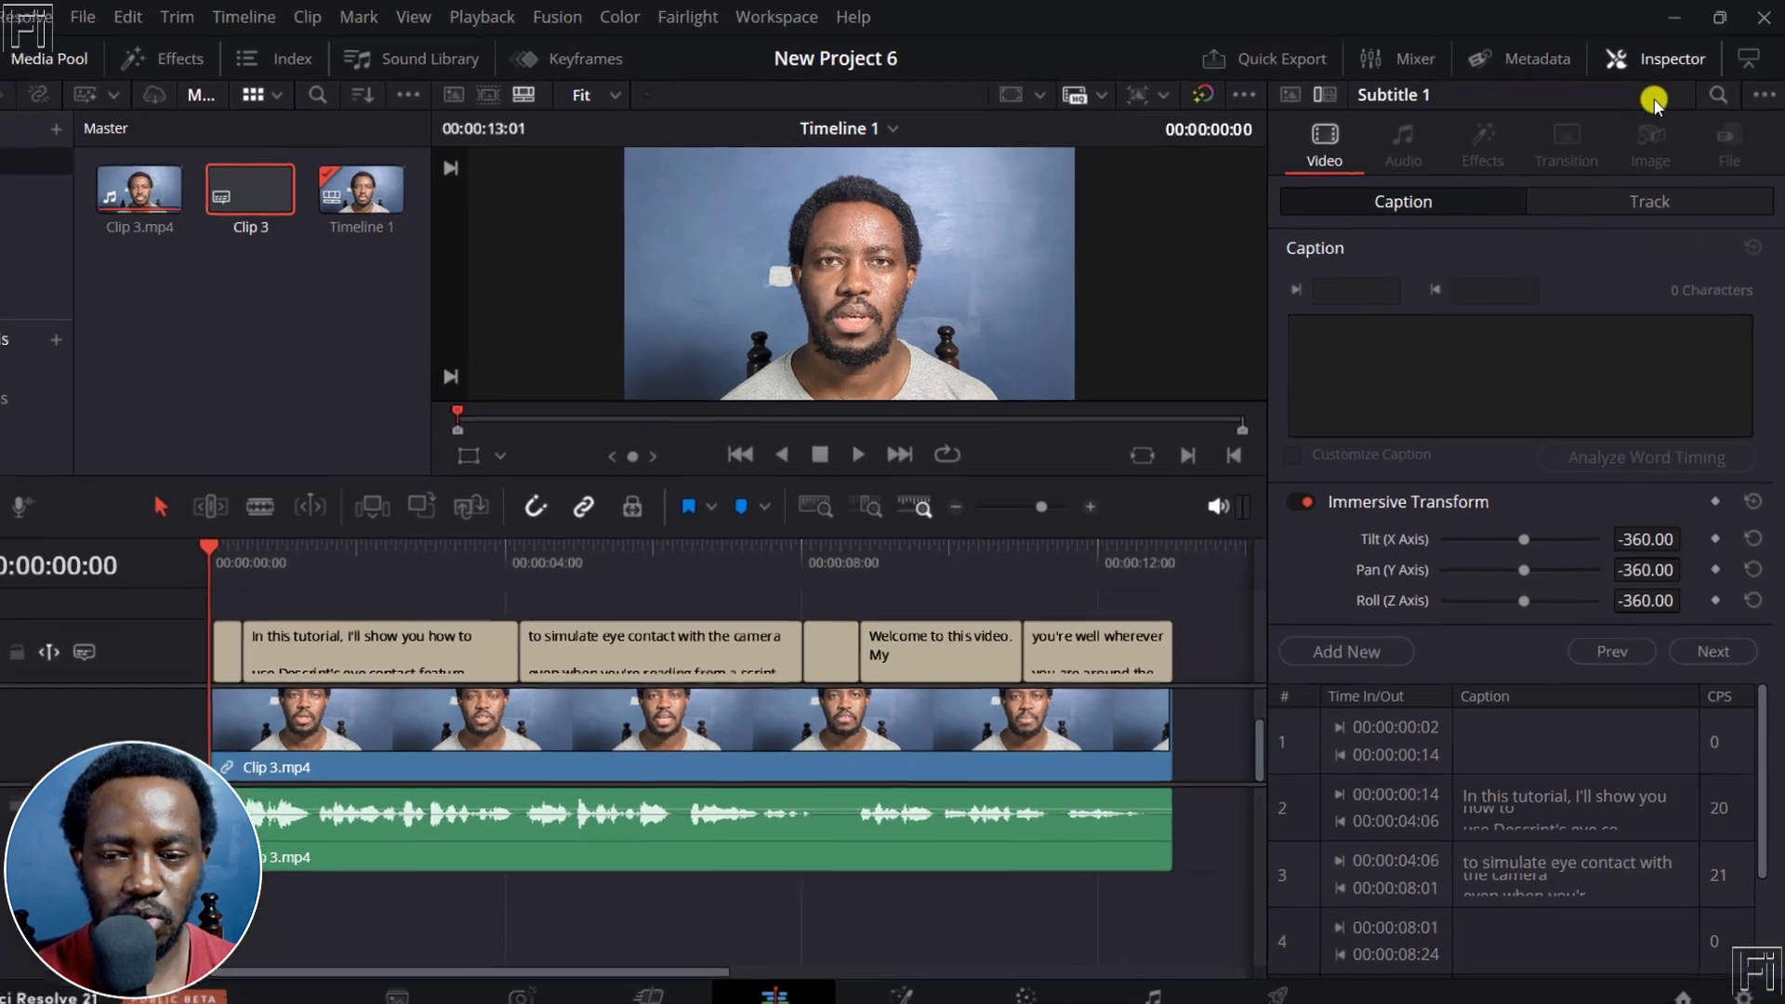
pyautogui.click(1761, 97)
pyautogui.moveTo(1509, 127)
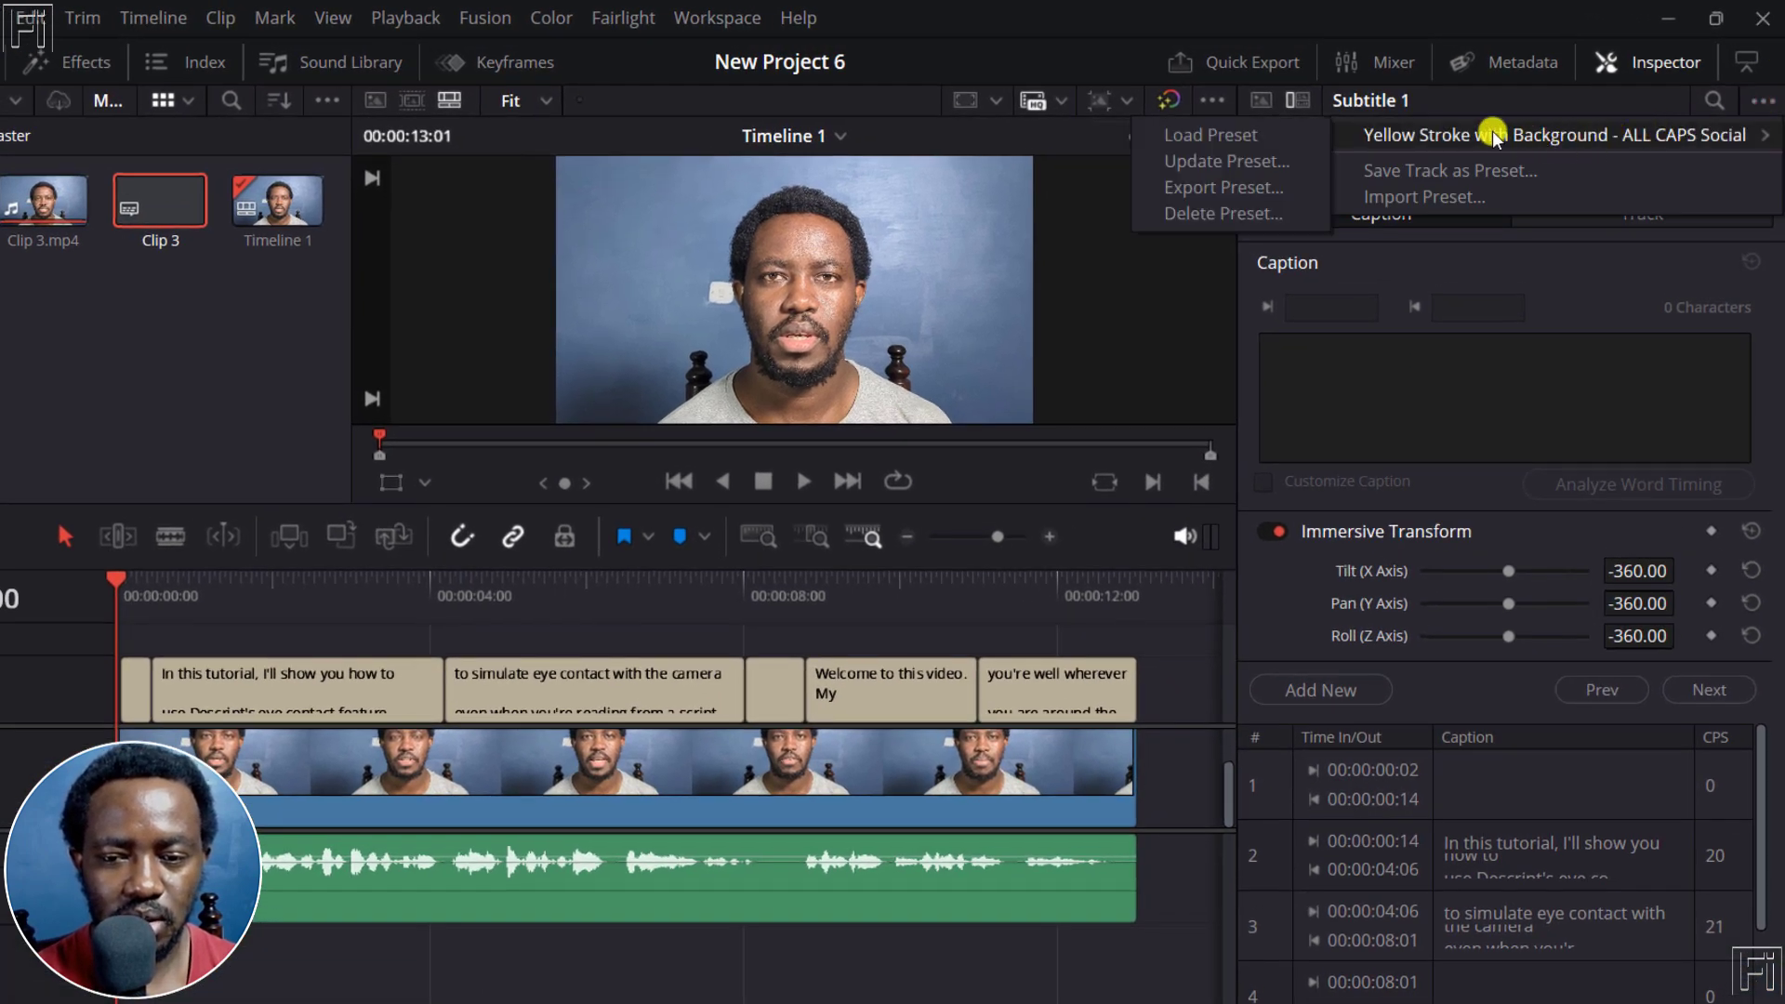
pyautogui.click(1208, 135)
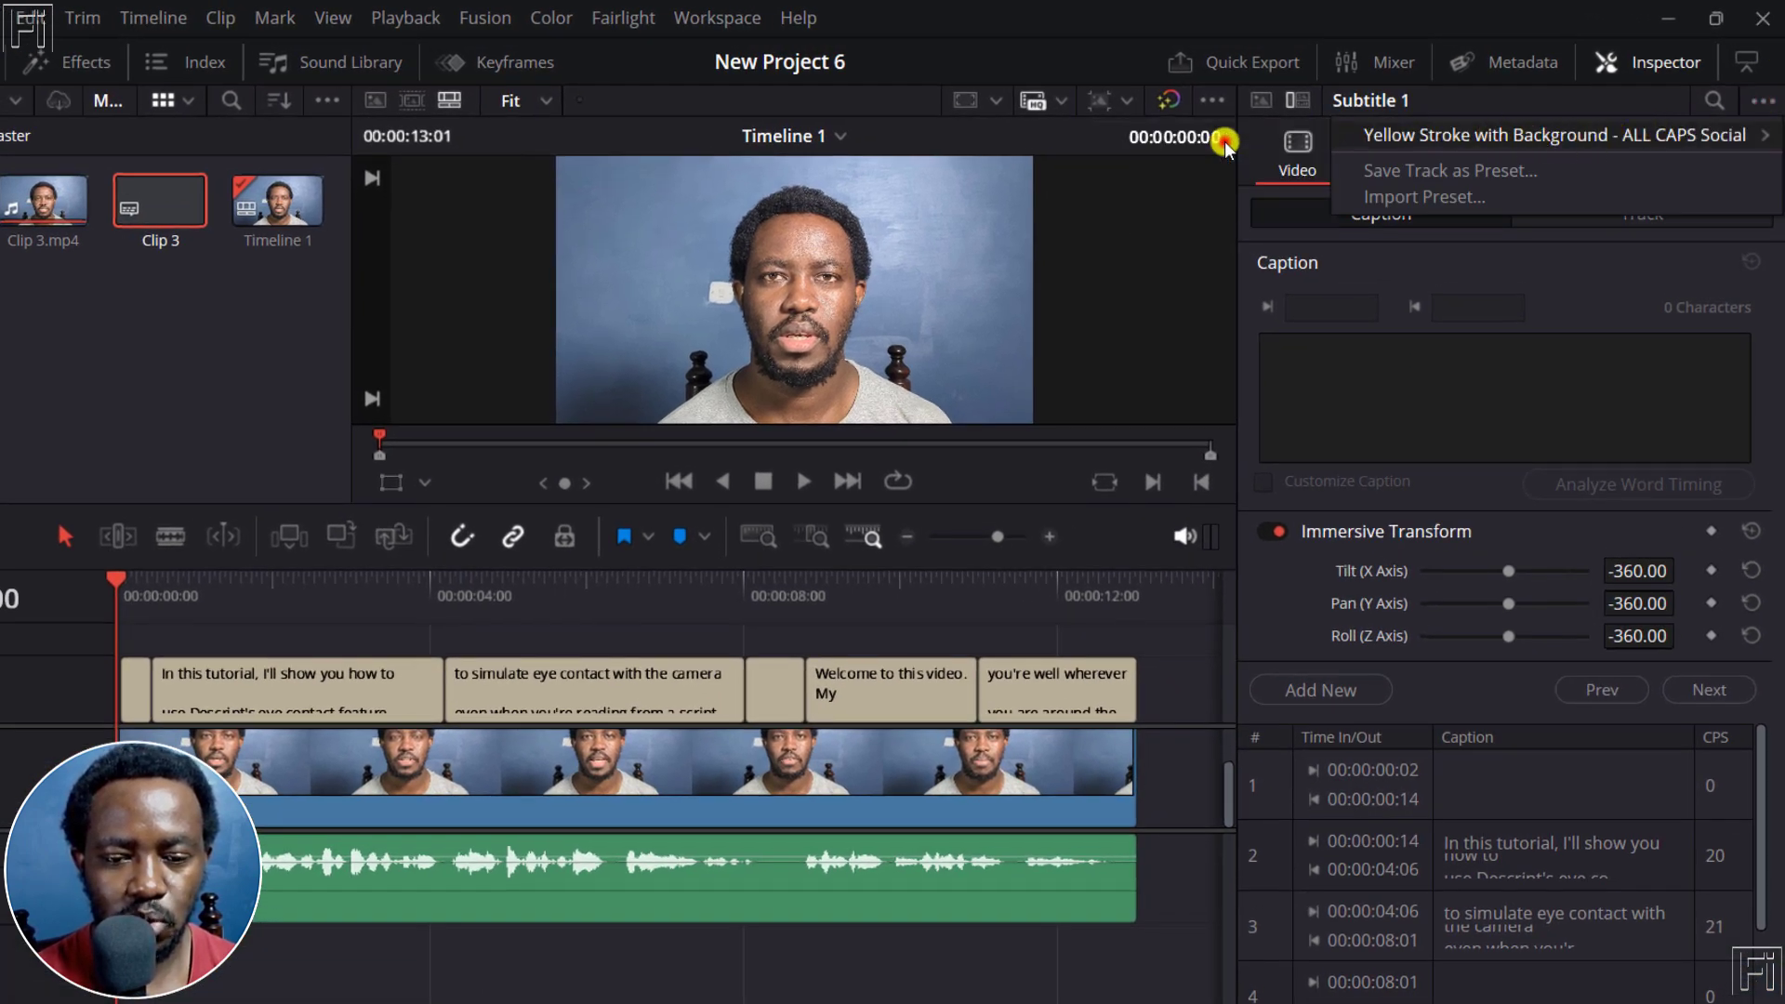
pyautogui.click(584, 603)
pyautogui.click(855, 588)
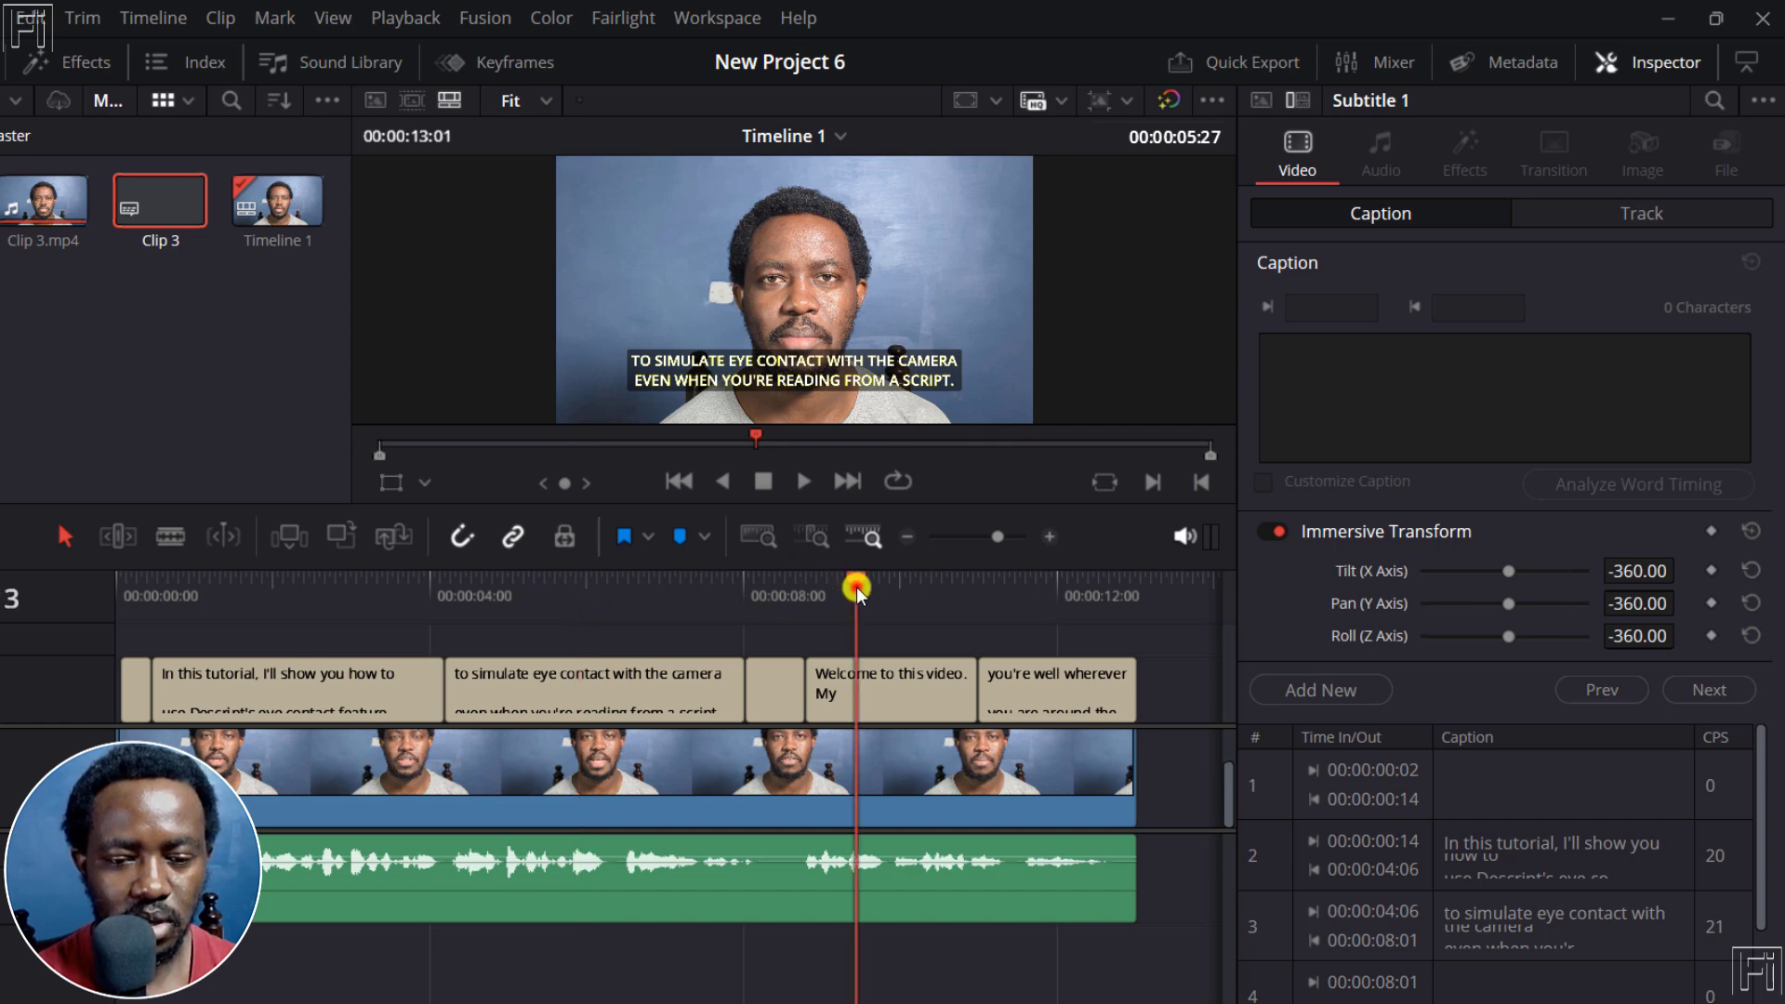
pyautogui.click(1092, 588)
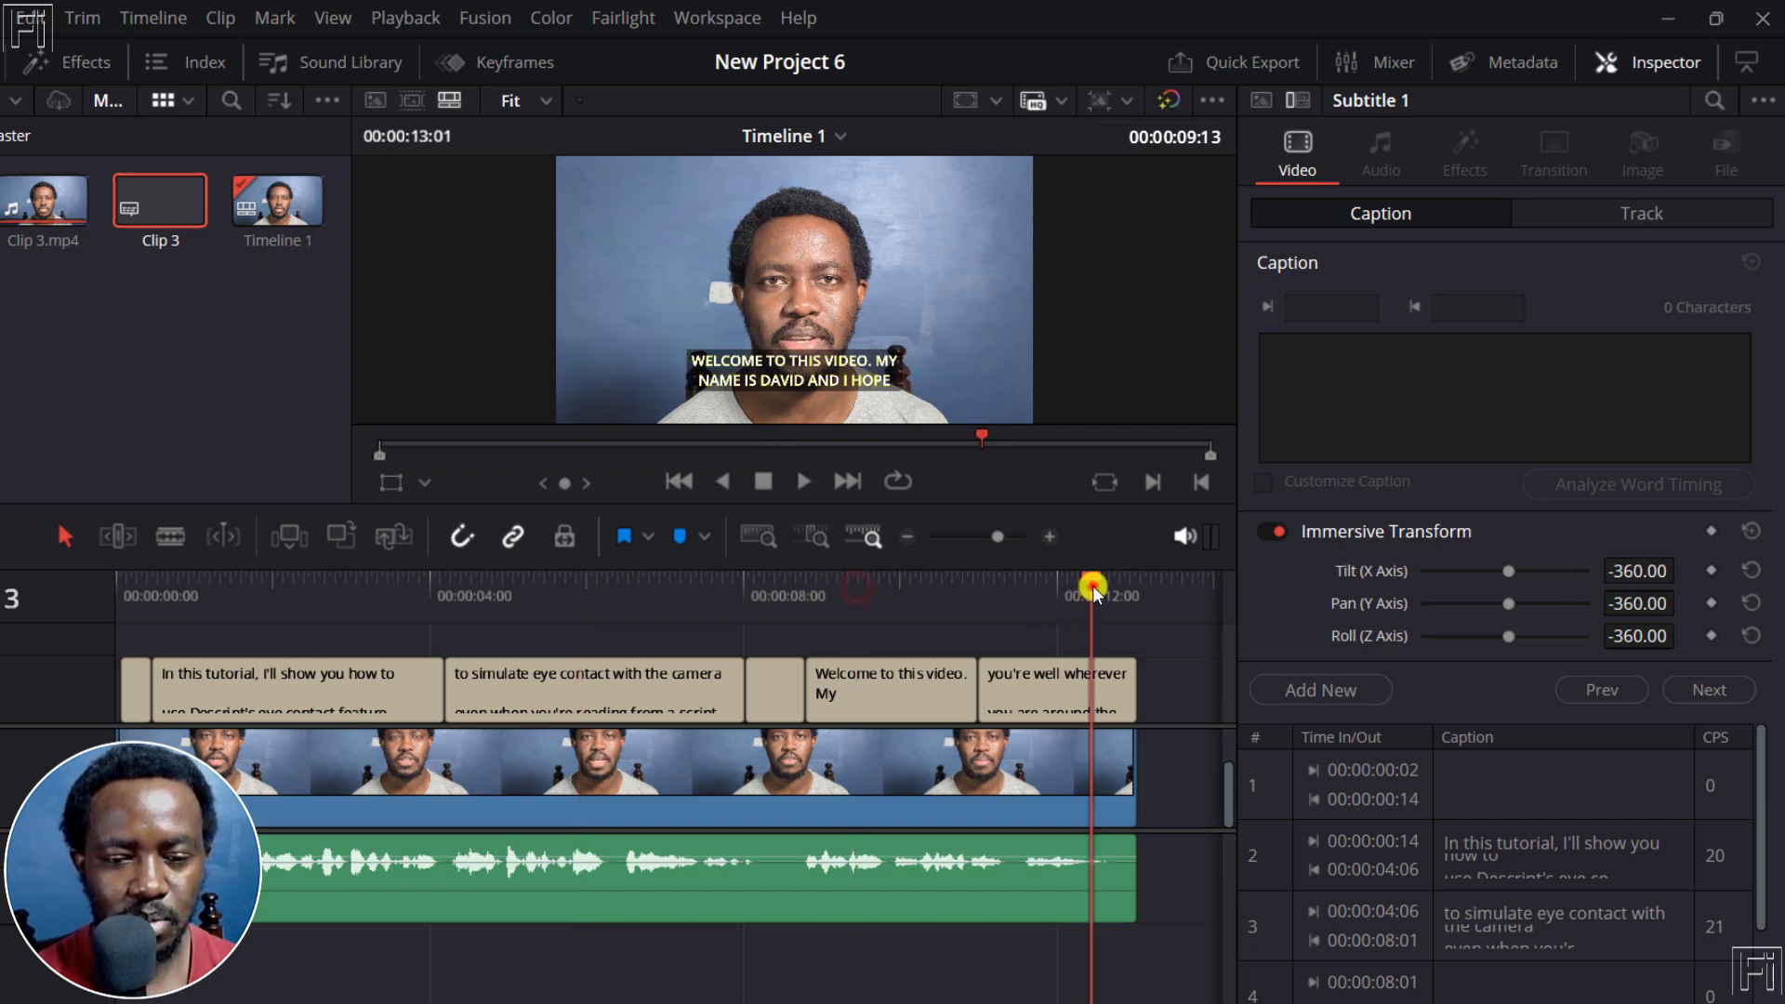
pyautogui.click(263, 585)
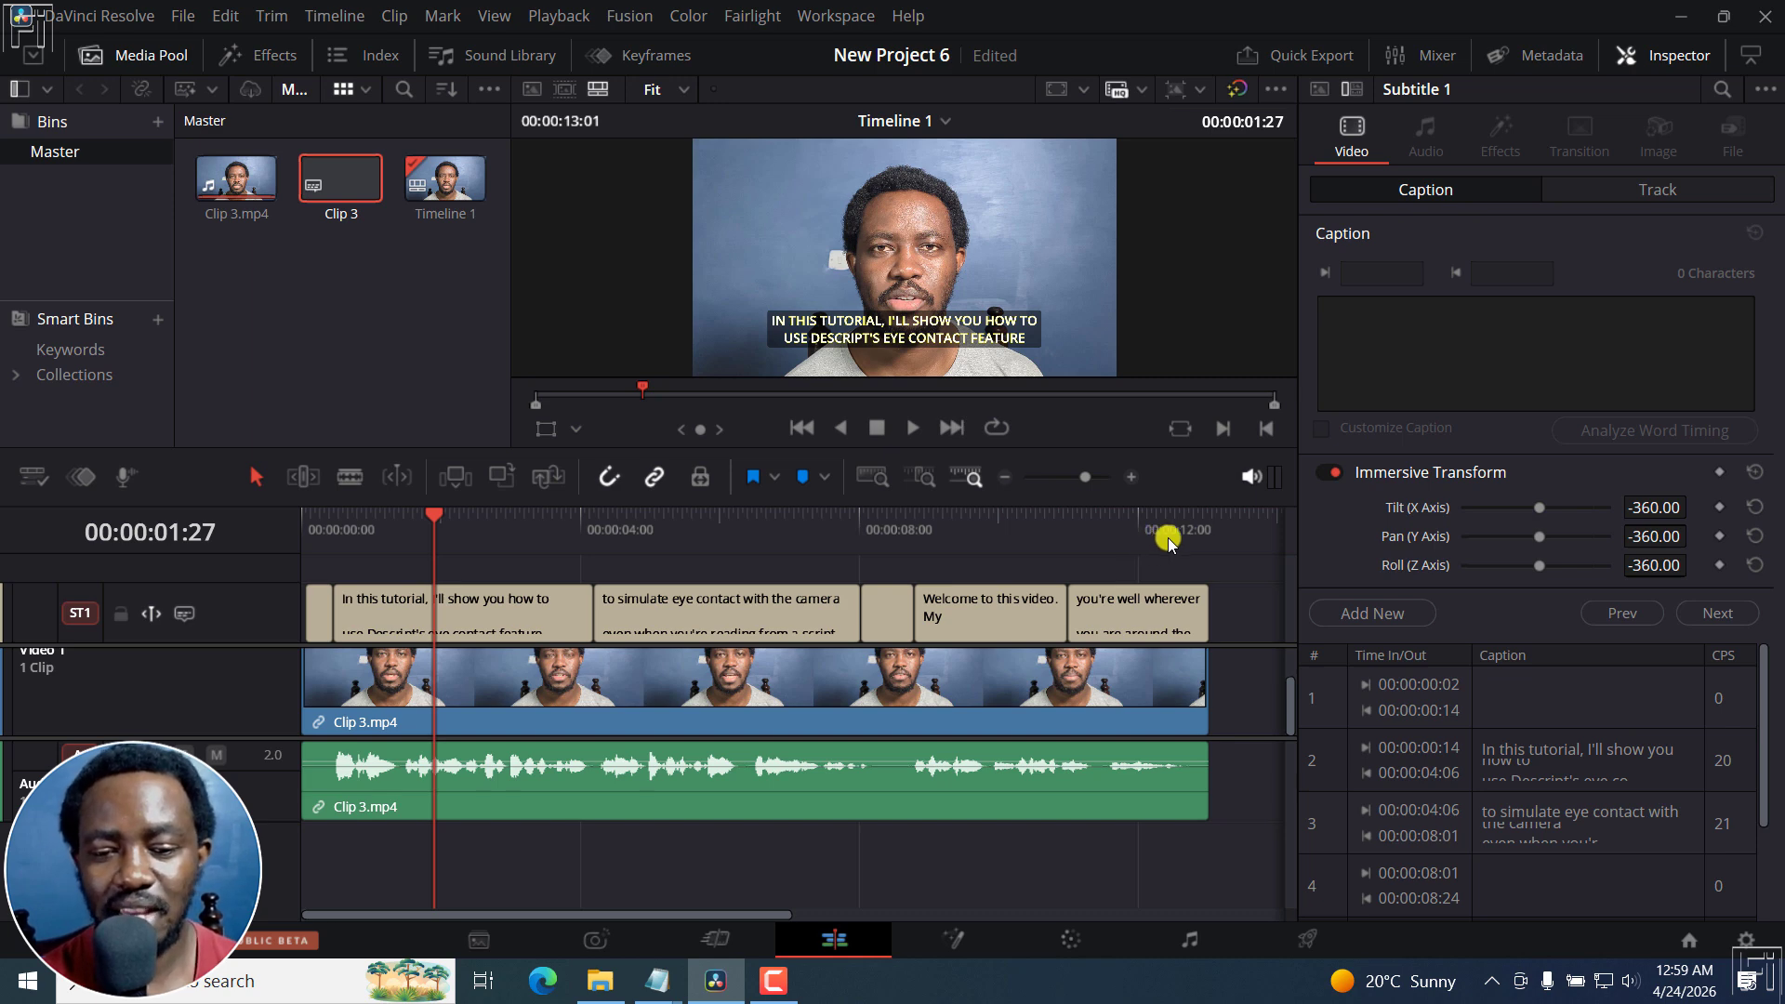
# Show the options available for the "Yellow Stroke with Background - ALL CAPS Social" preset.
pyautogui.click(1772, 89)
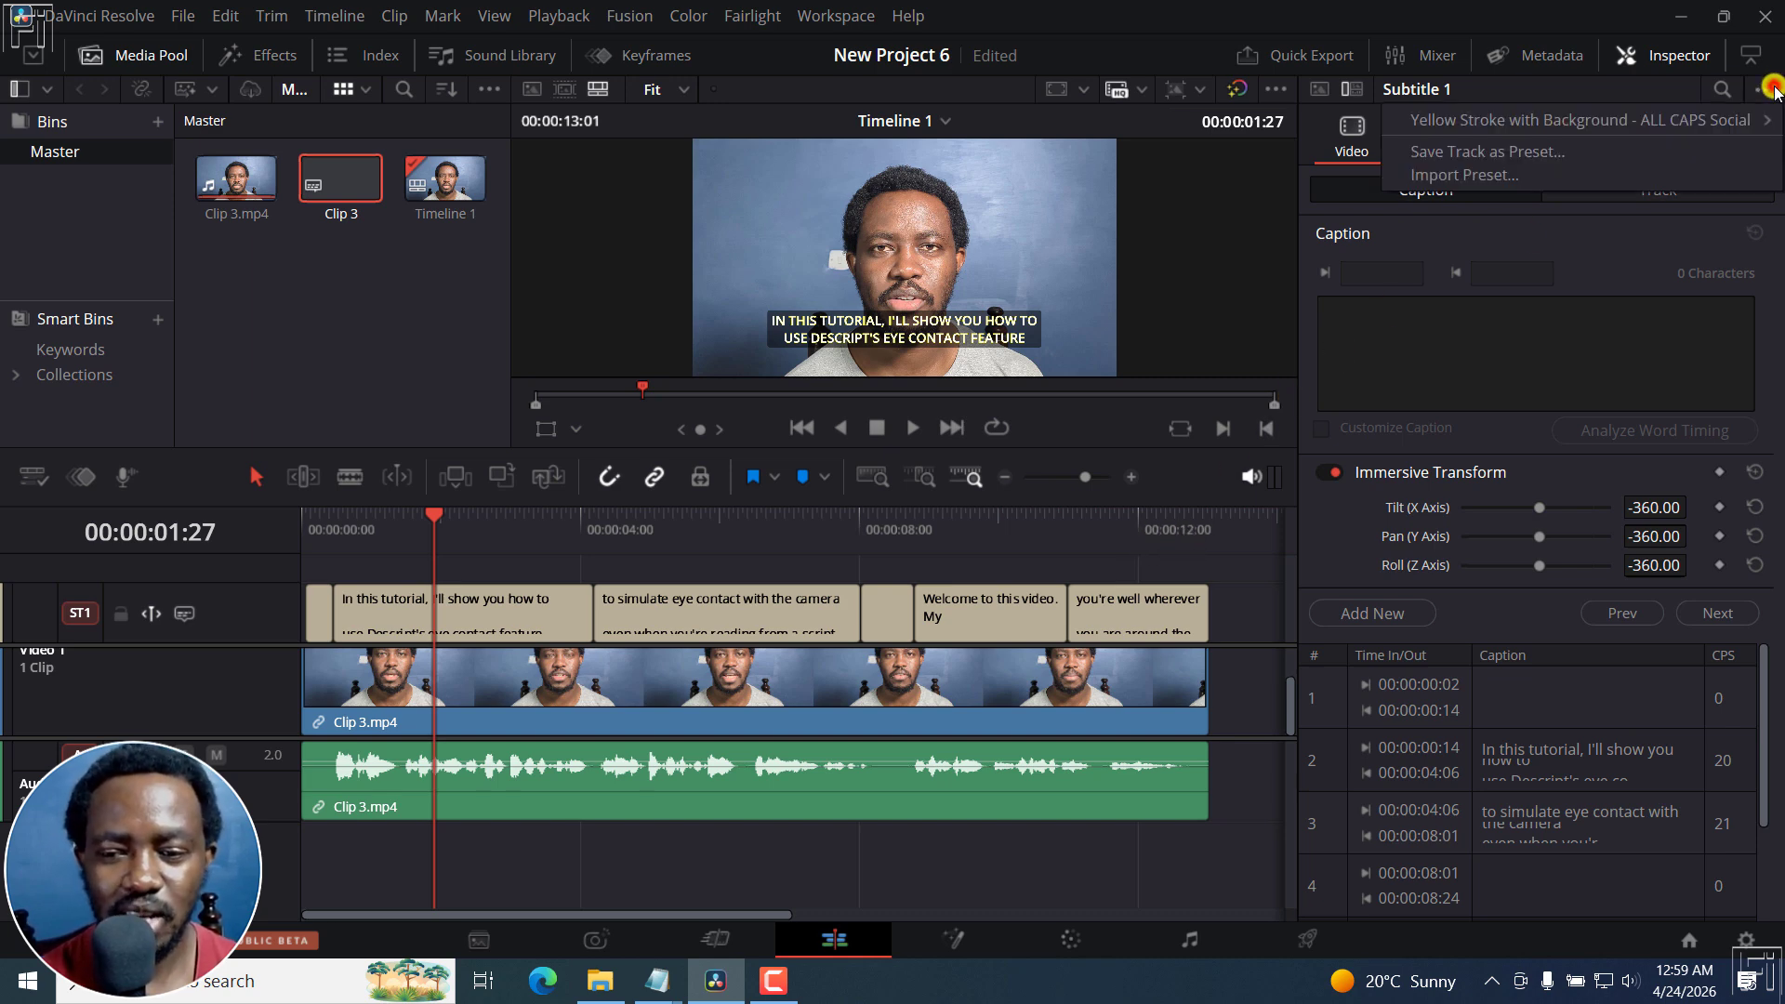
pyautogui.moveTo(1609, 120)
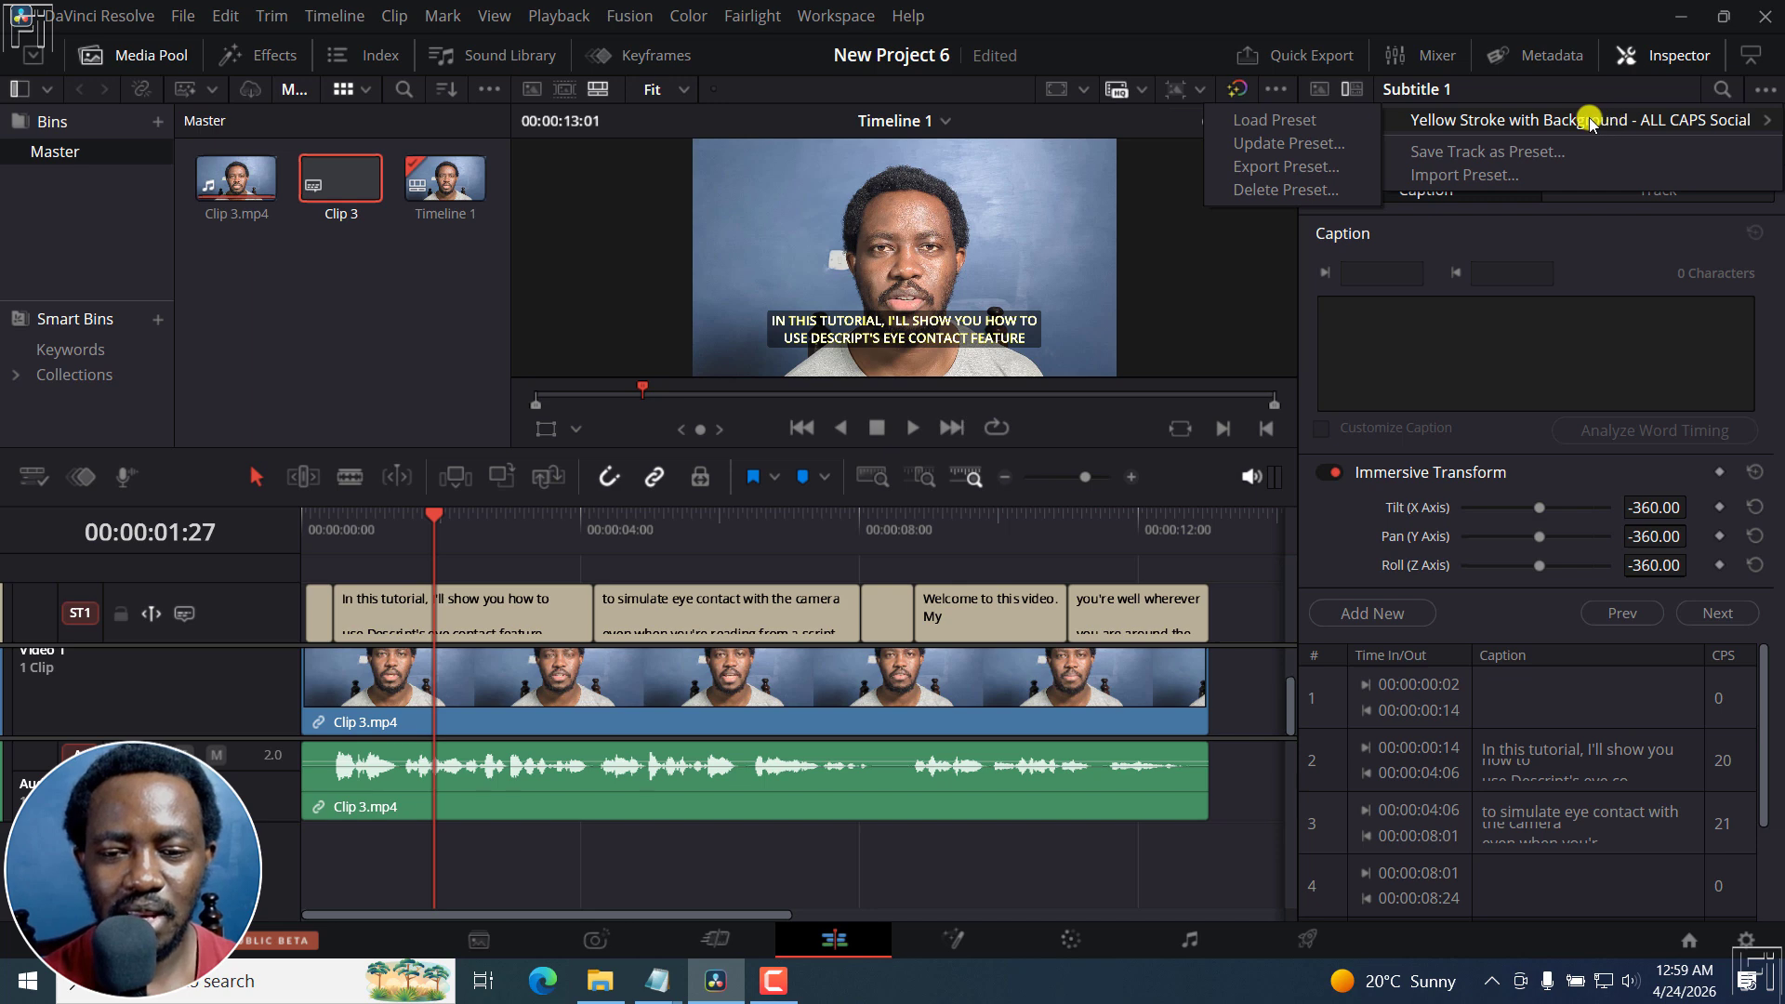